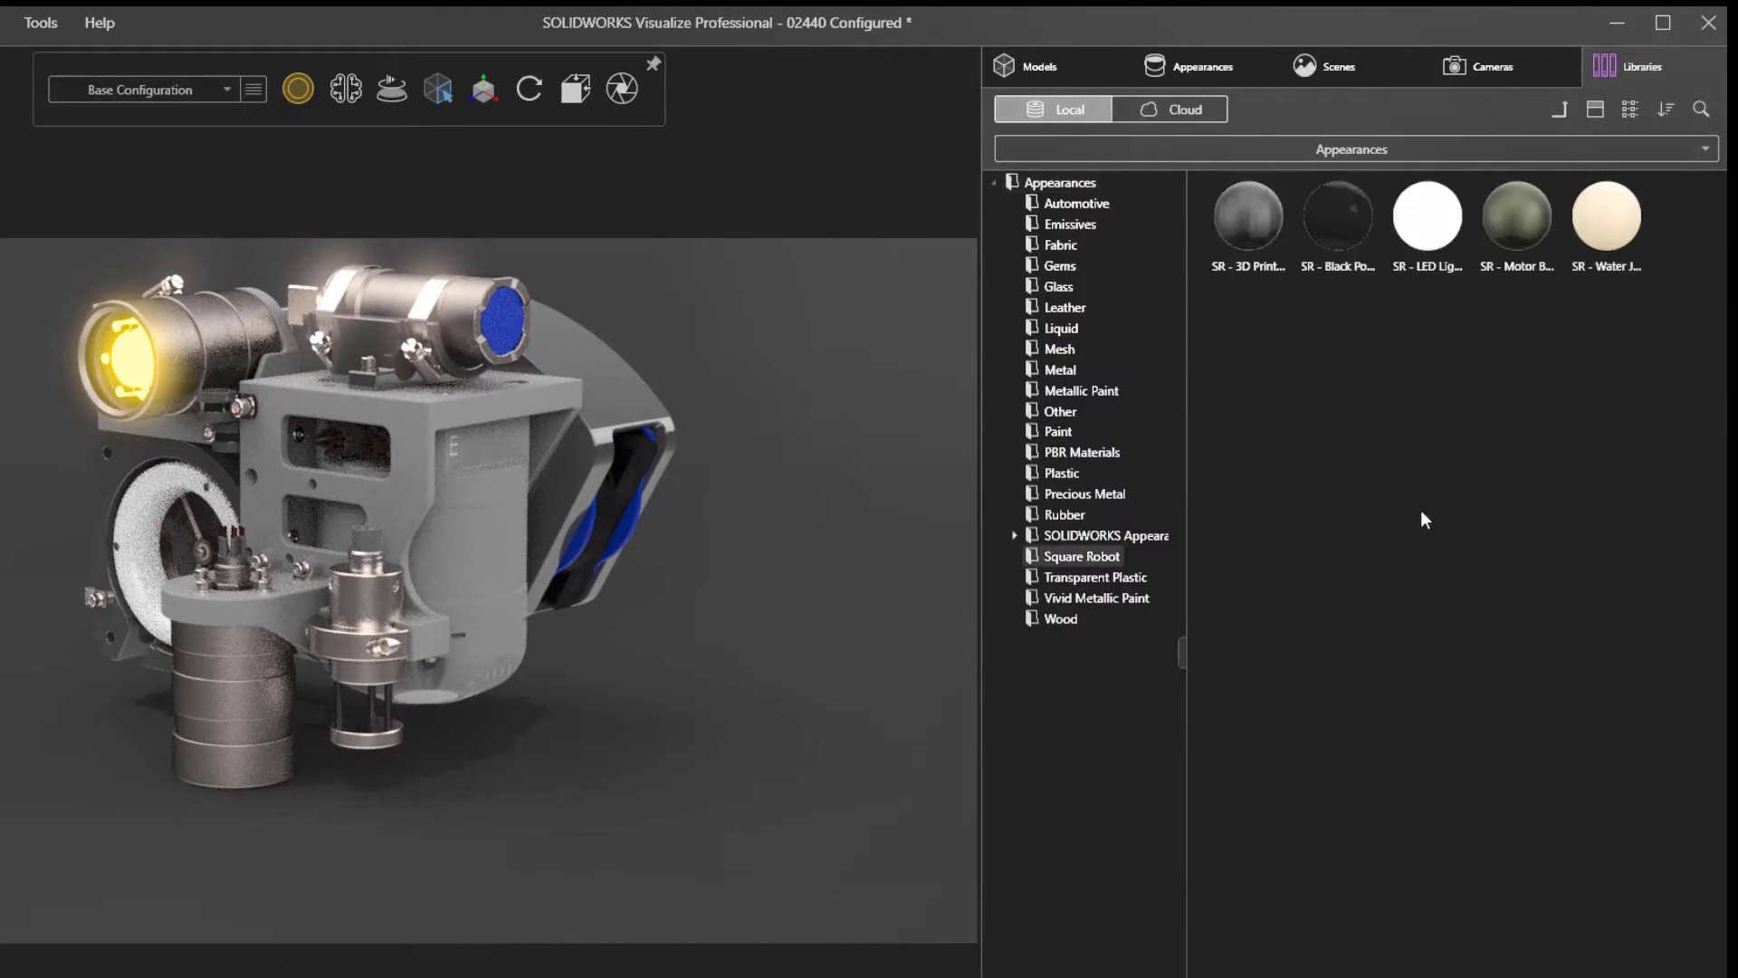
# Step: Apply the SR - Black Powder Coat library appearance to the grey housing part beside the bracket and copy that part's appearance
pyautogui.moveTo(1339, 225); pyautogui.dragTo(475, 502)
pyautogui.click(475, 502)
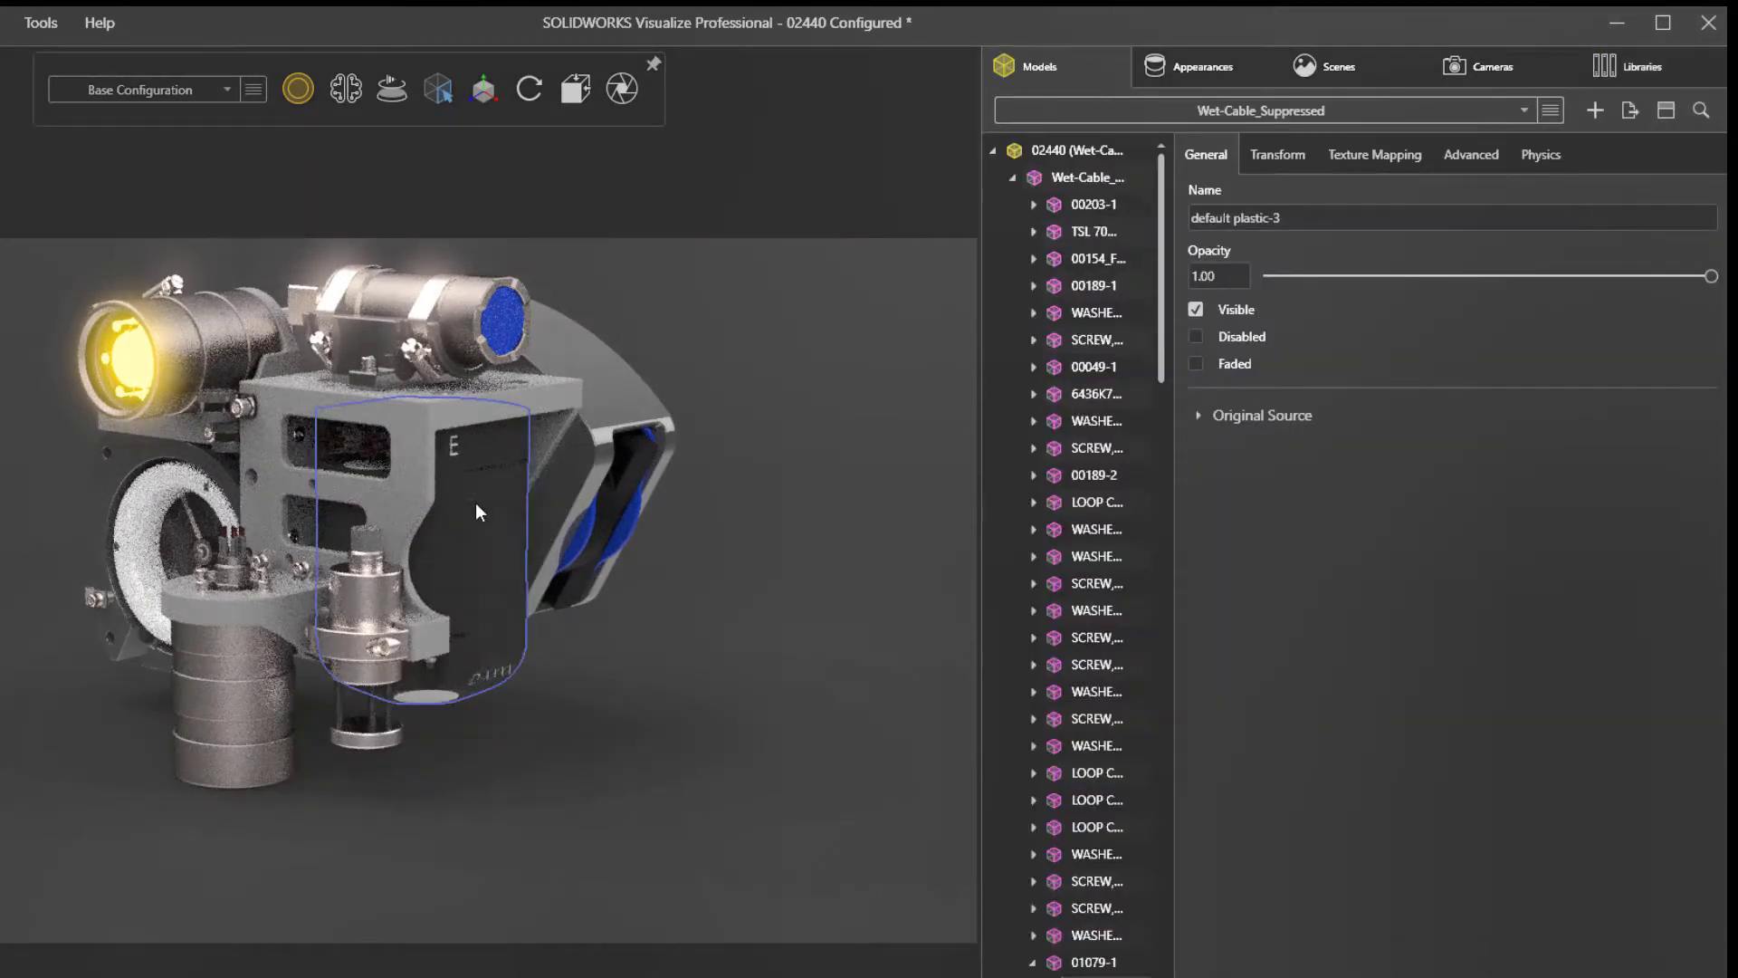
pyautogui.rightClick(480, 512)
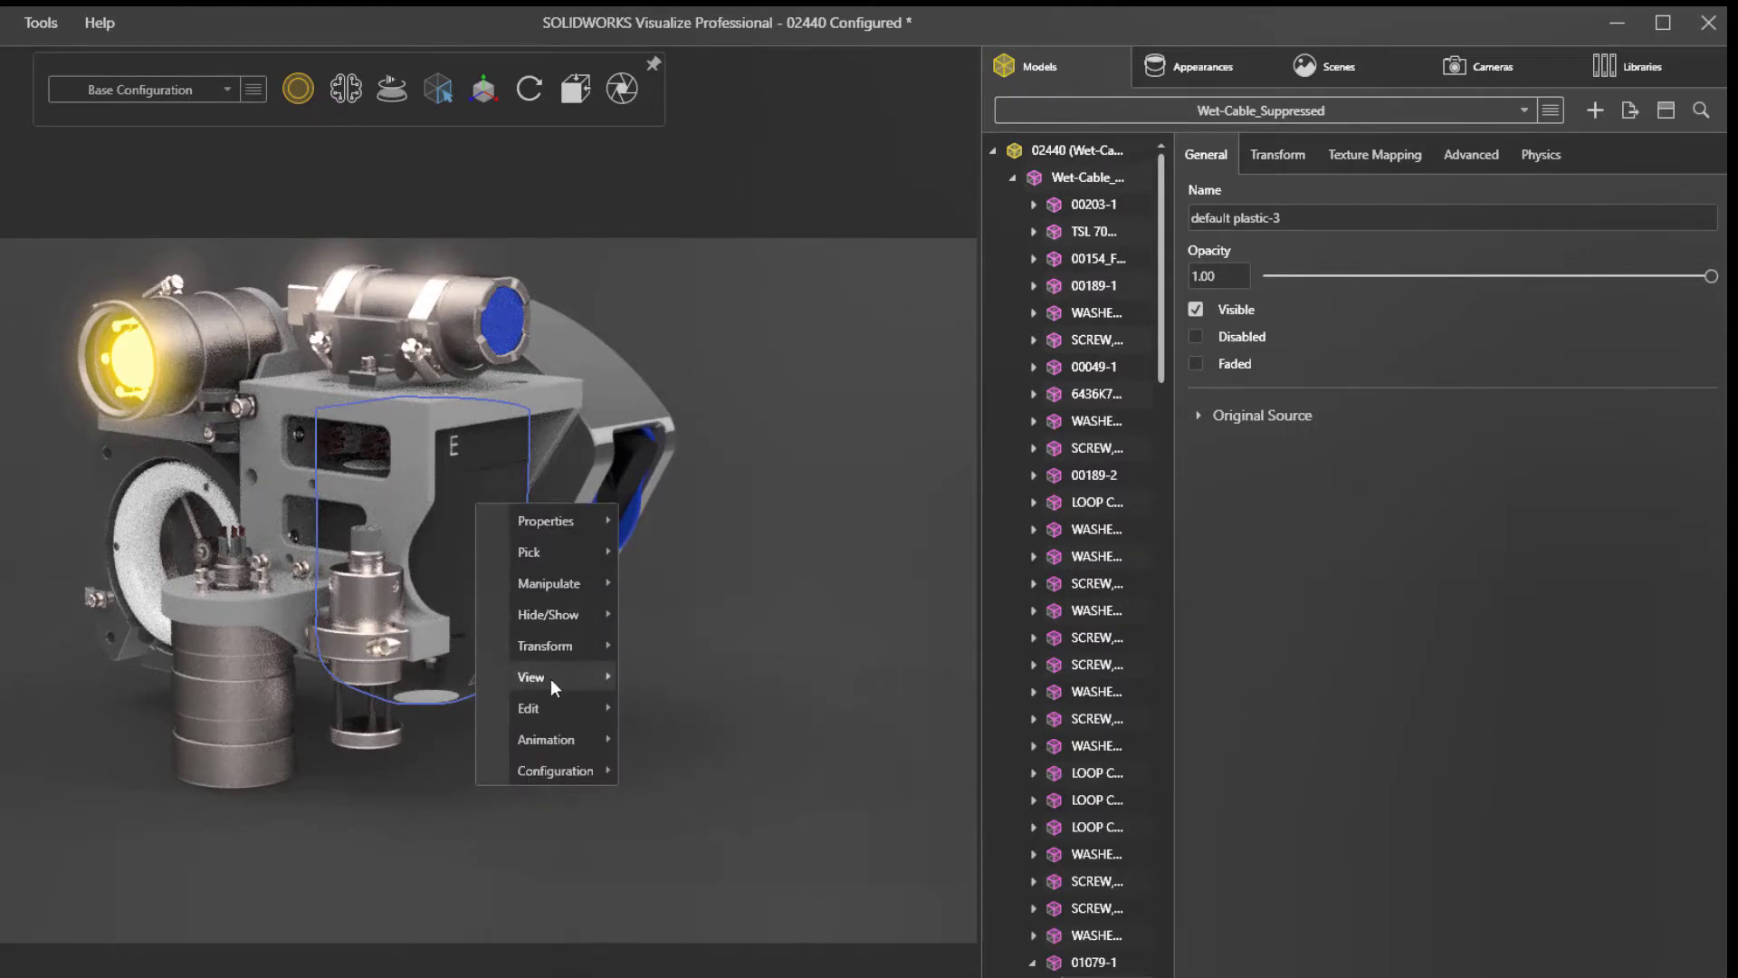
pyautogui.moveTo(568, 708)
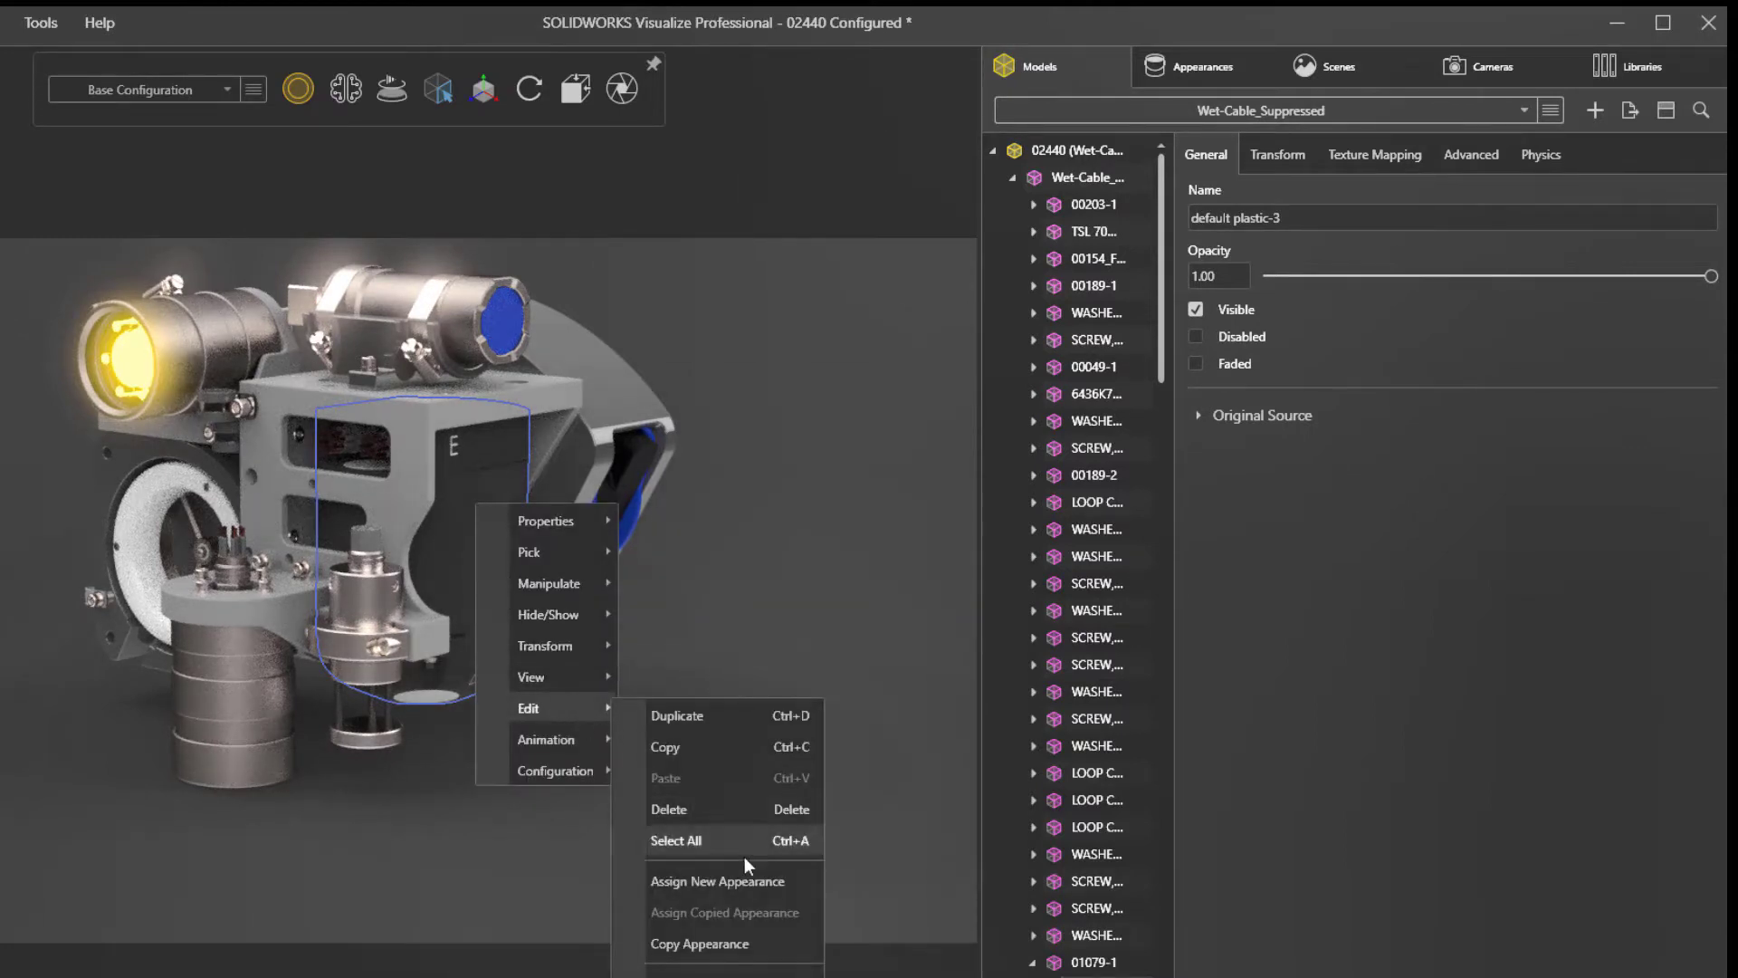
pyautogui.click(794, 946)
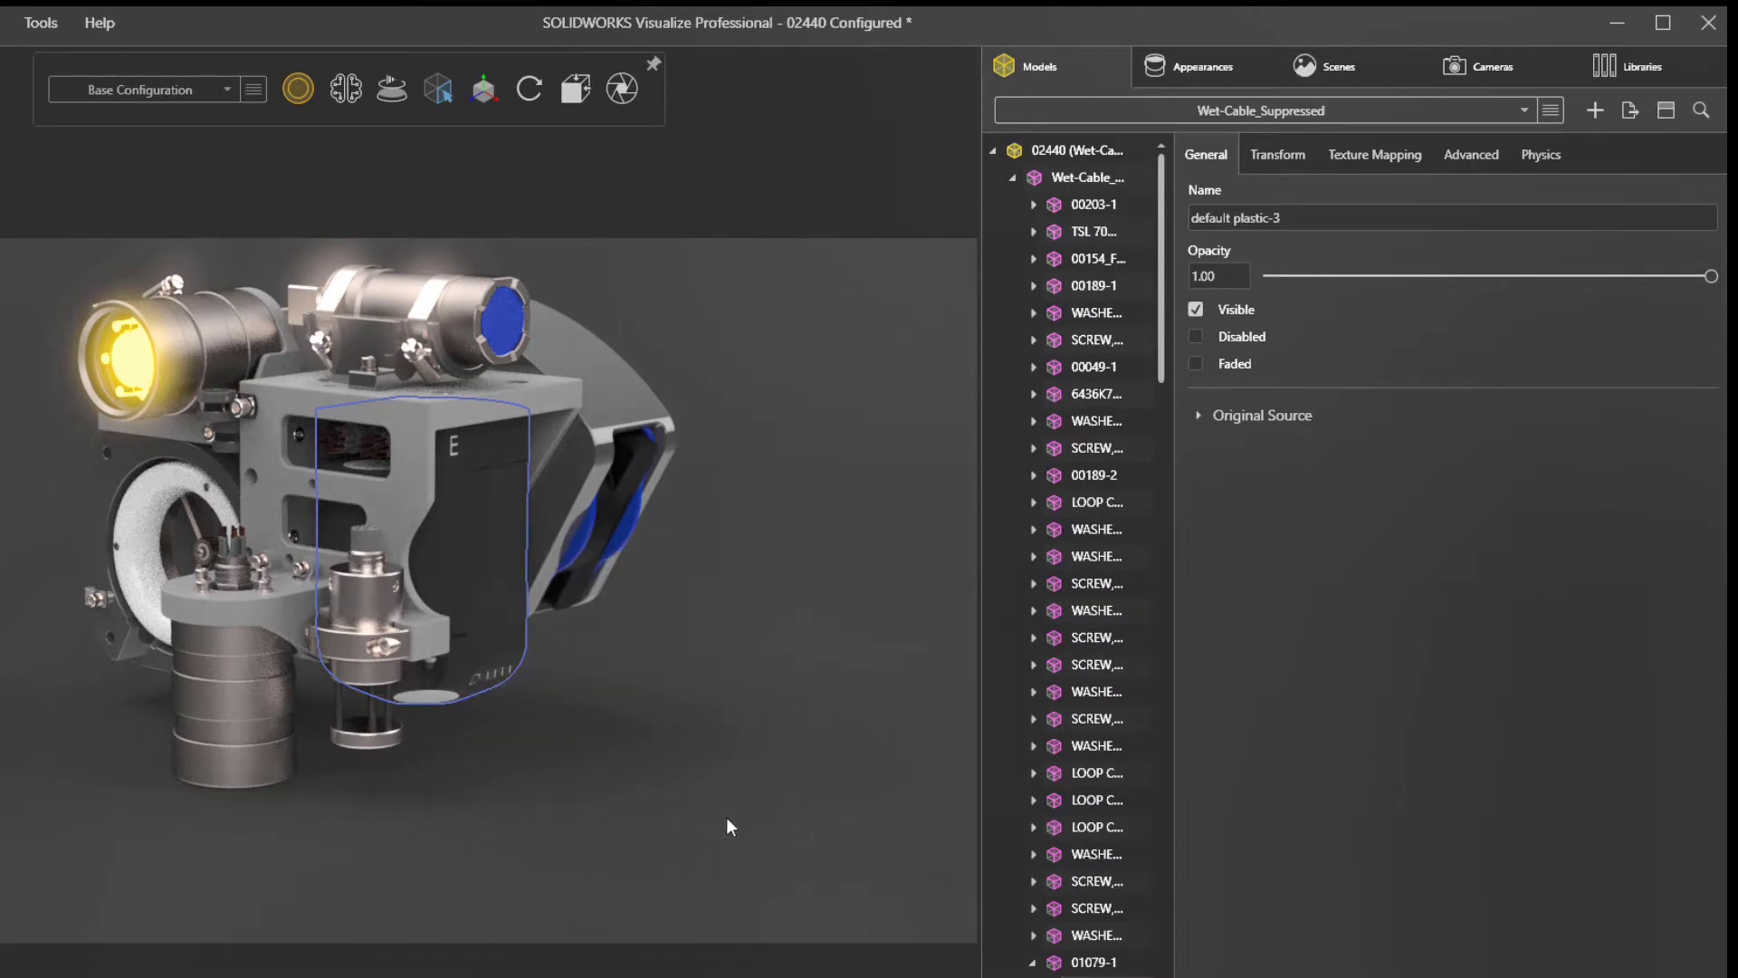
# Step: Assign the copied SR - Black Powder Coat appearance to the default plastic appearance used by the rear curved part, and deselect everything
pyautogui.click(596, 405)
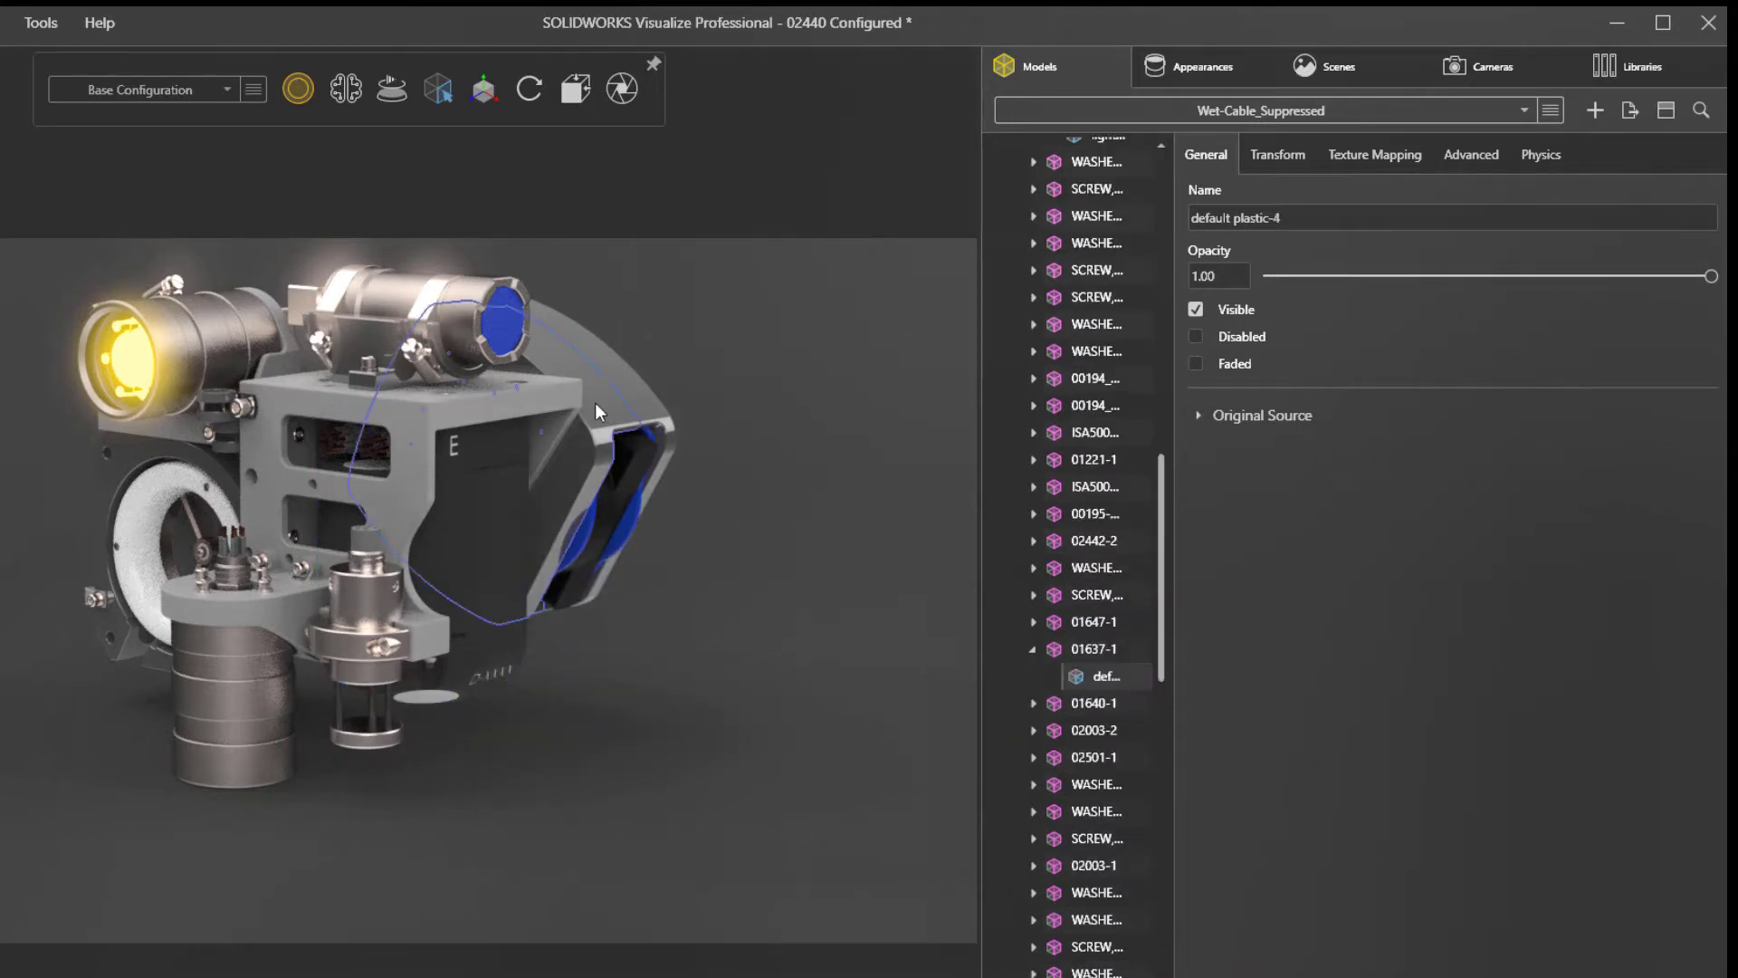
pyautogui.doubleClick(596, 403)
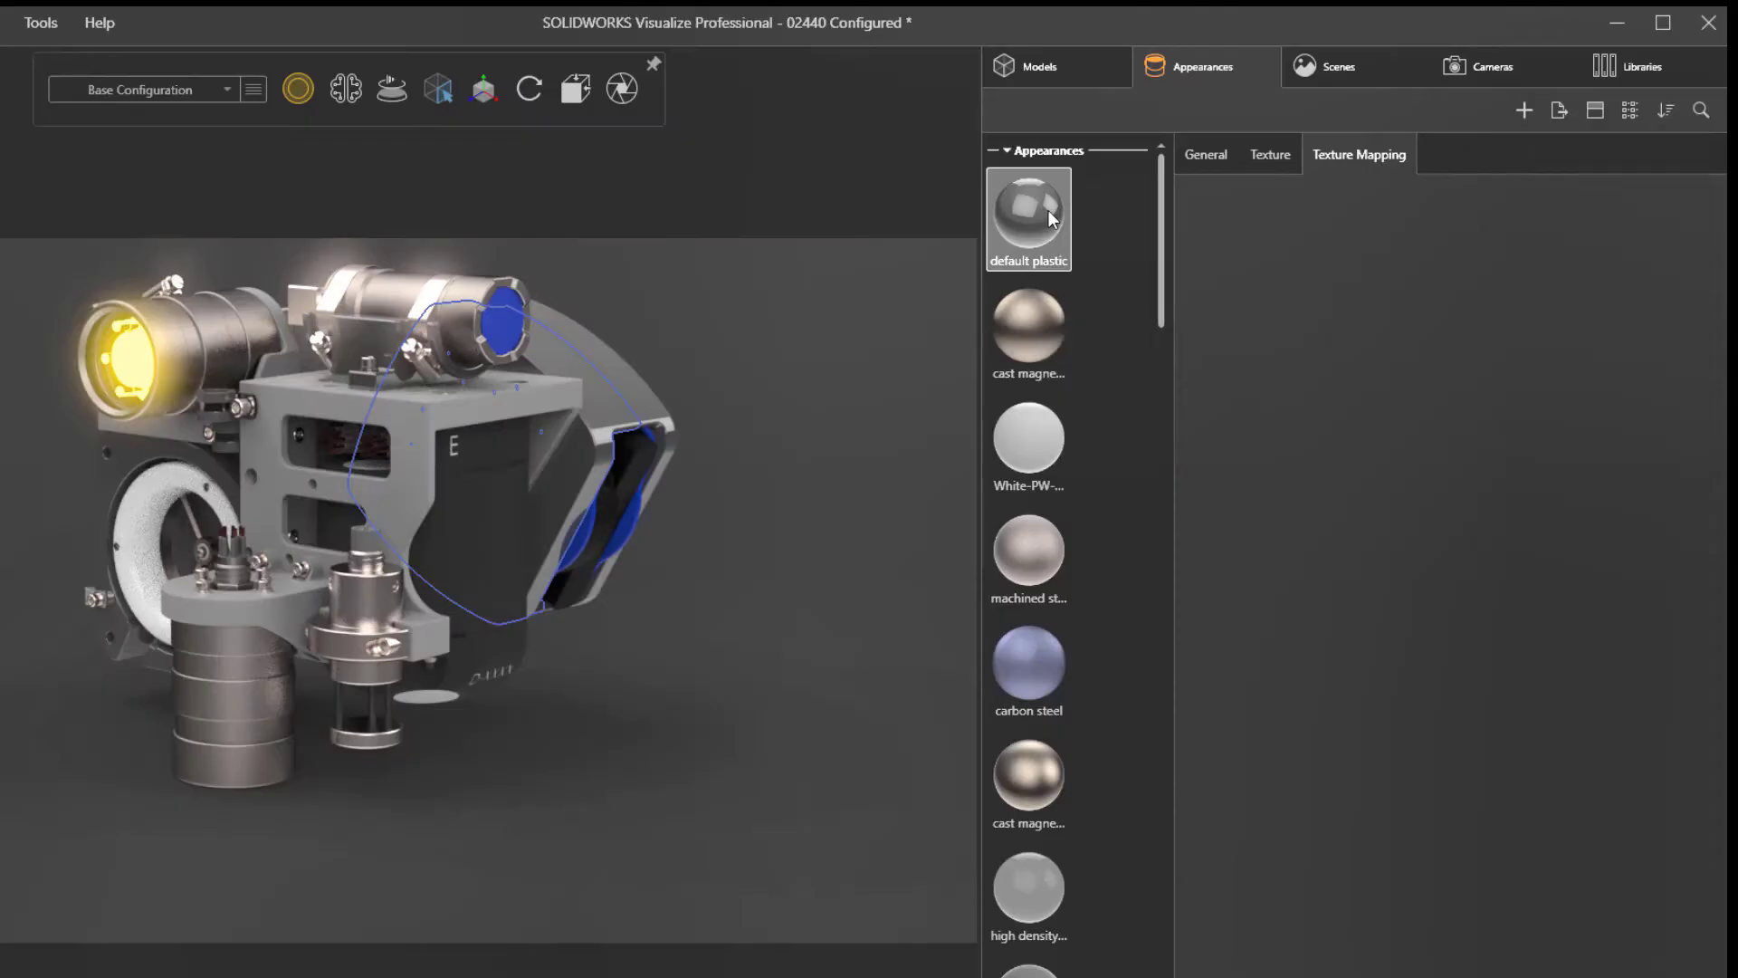
pyautogui.rightClick(1049, 210)
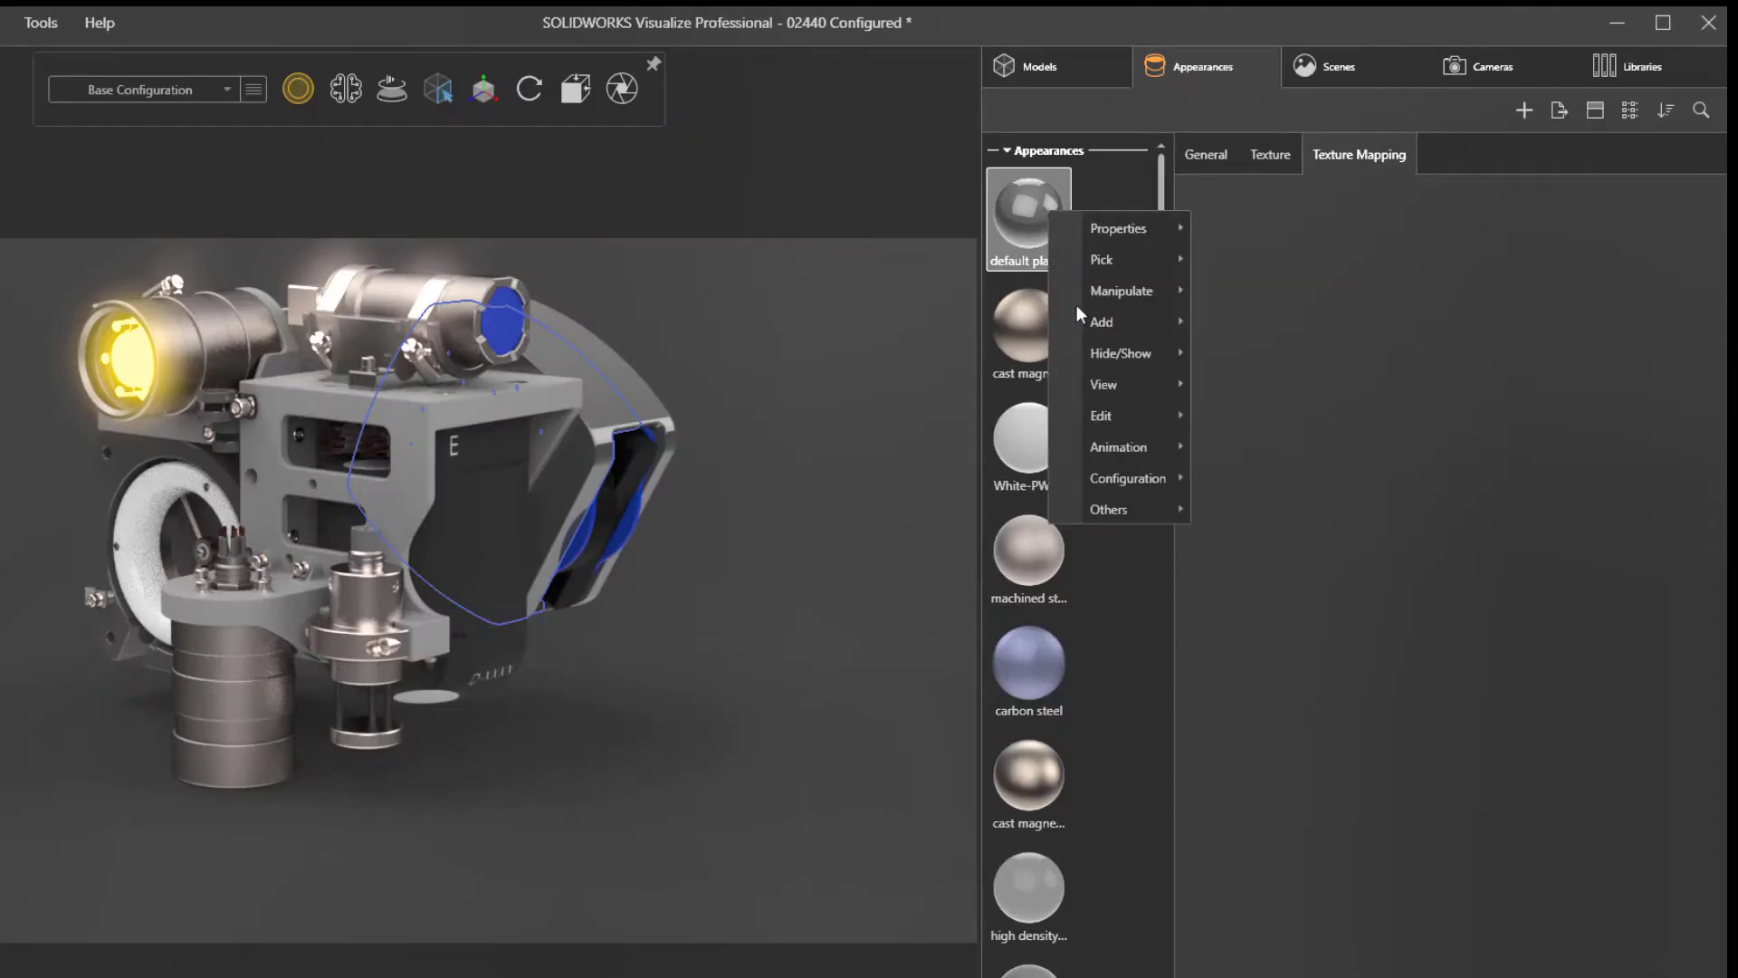
pyautogui.moveTo(1123, 422)
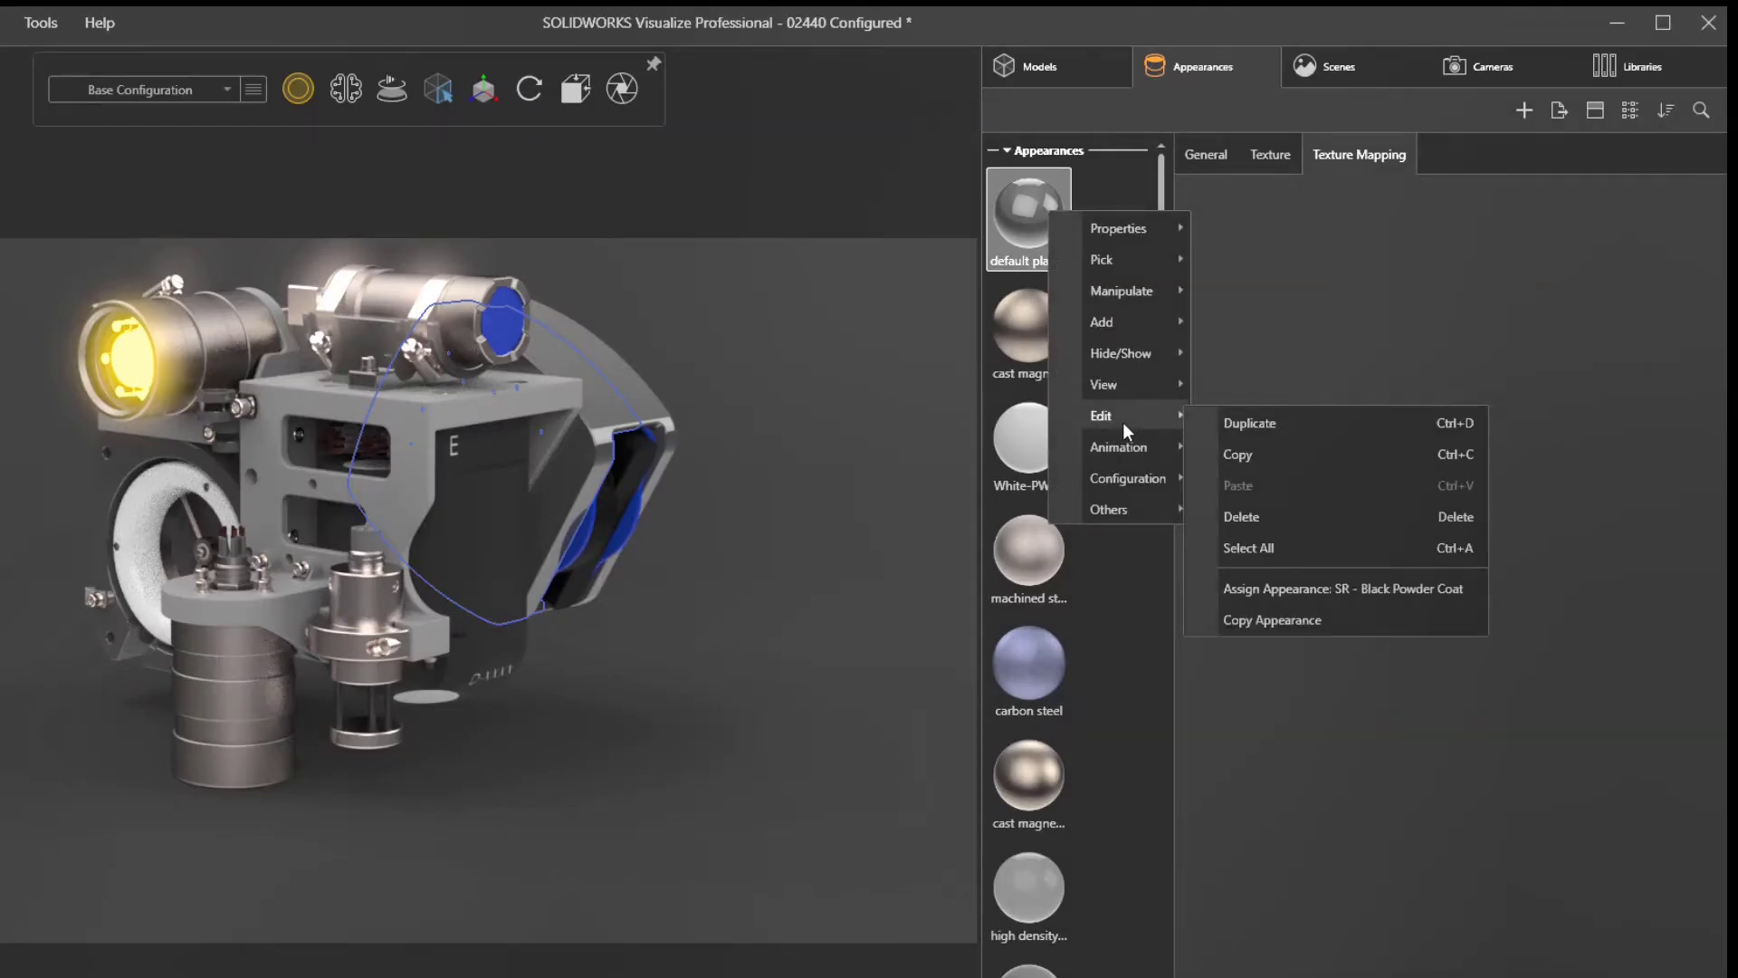
pyautogui.click(1377, 598)
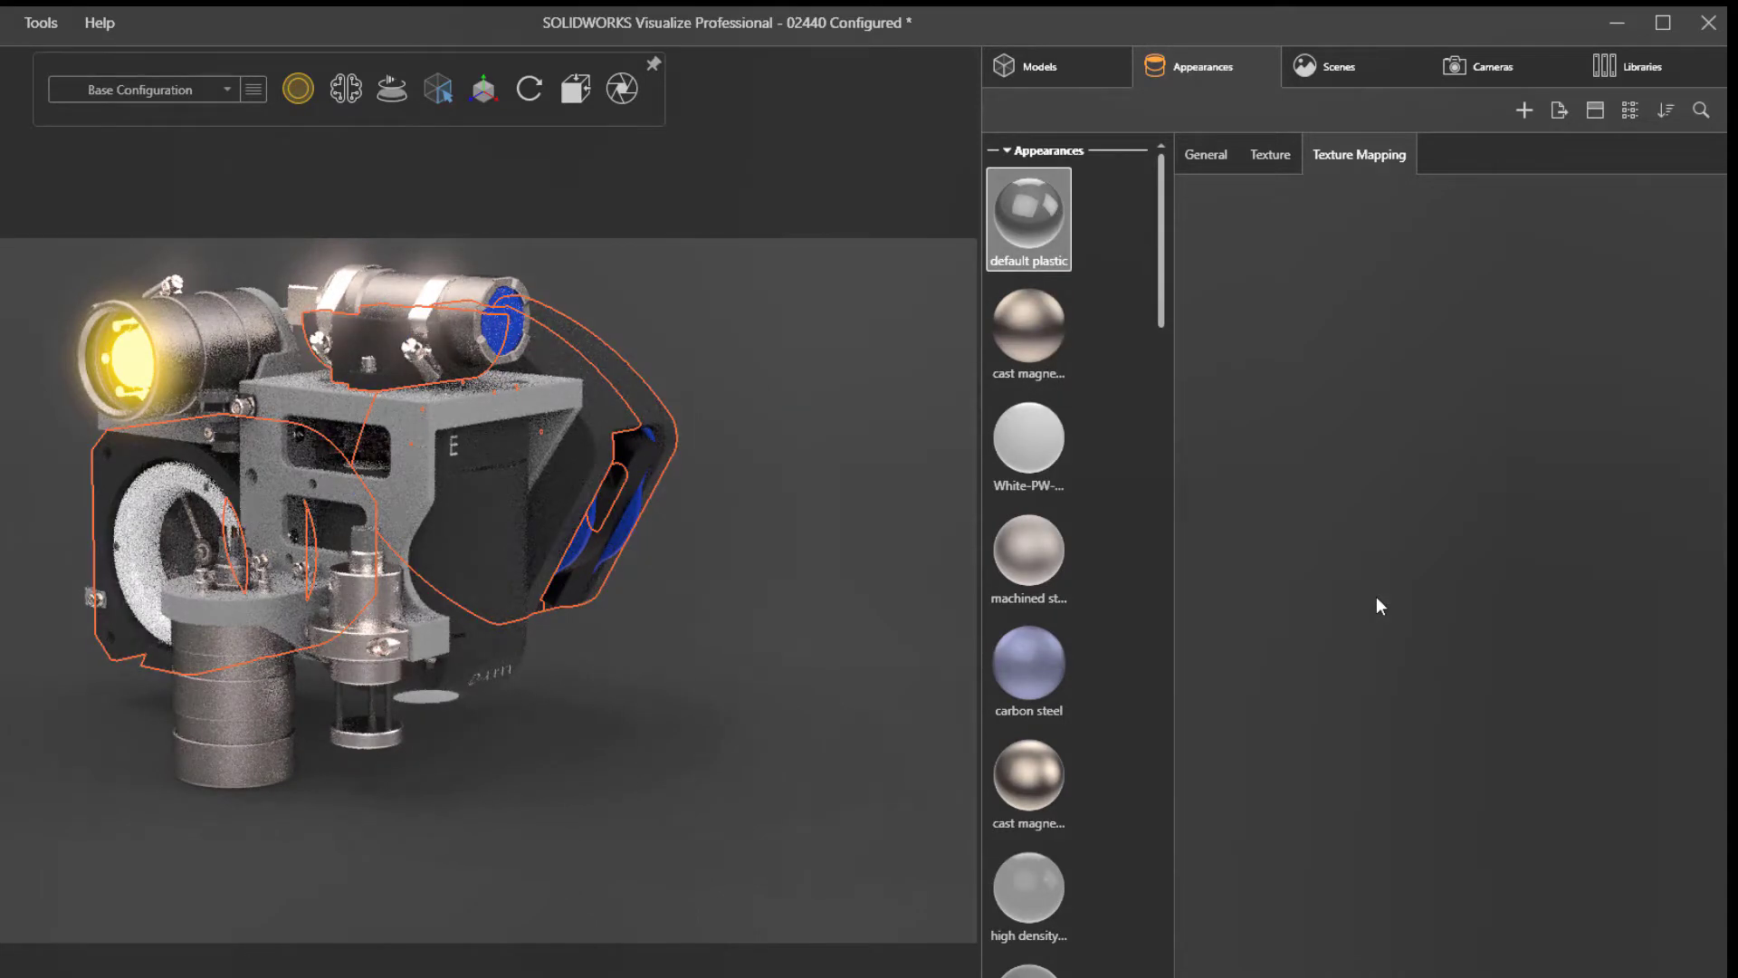
pyautogui.click(868, 413)
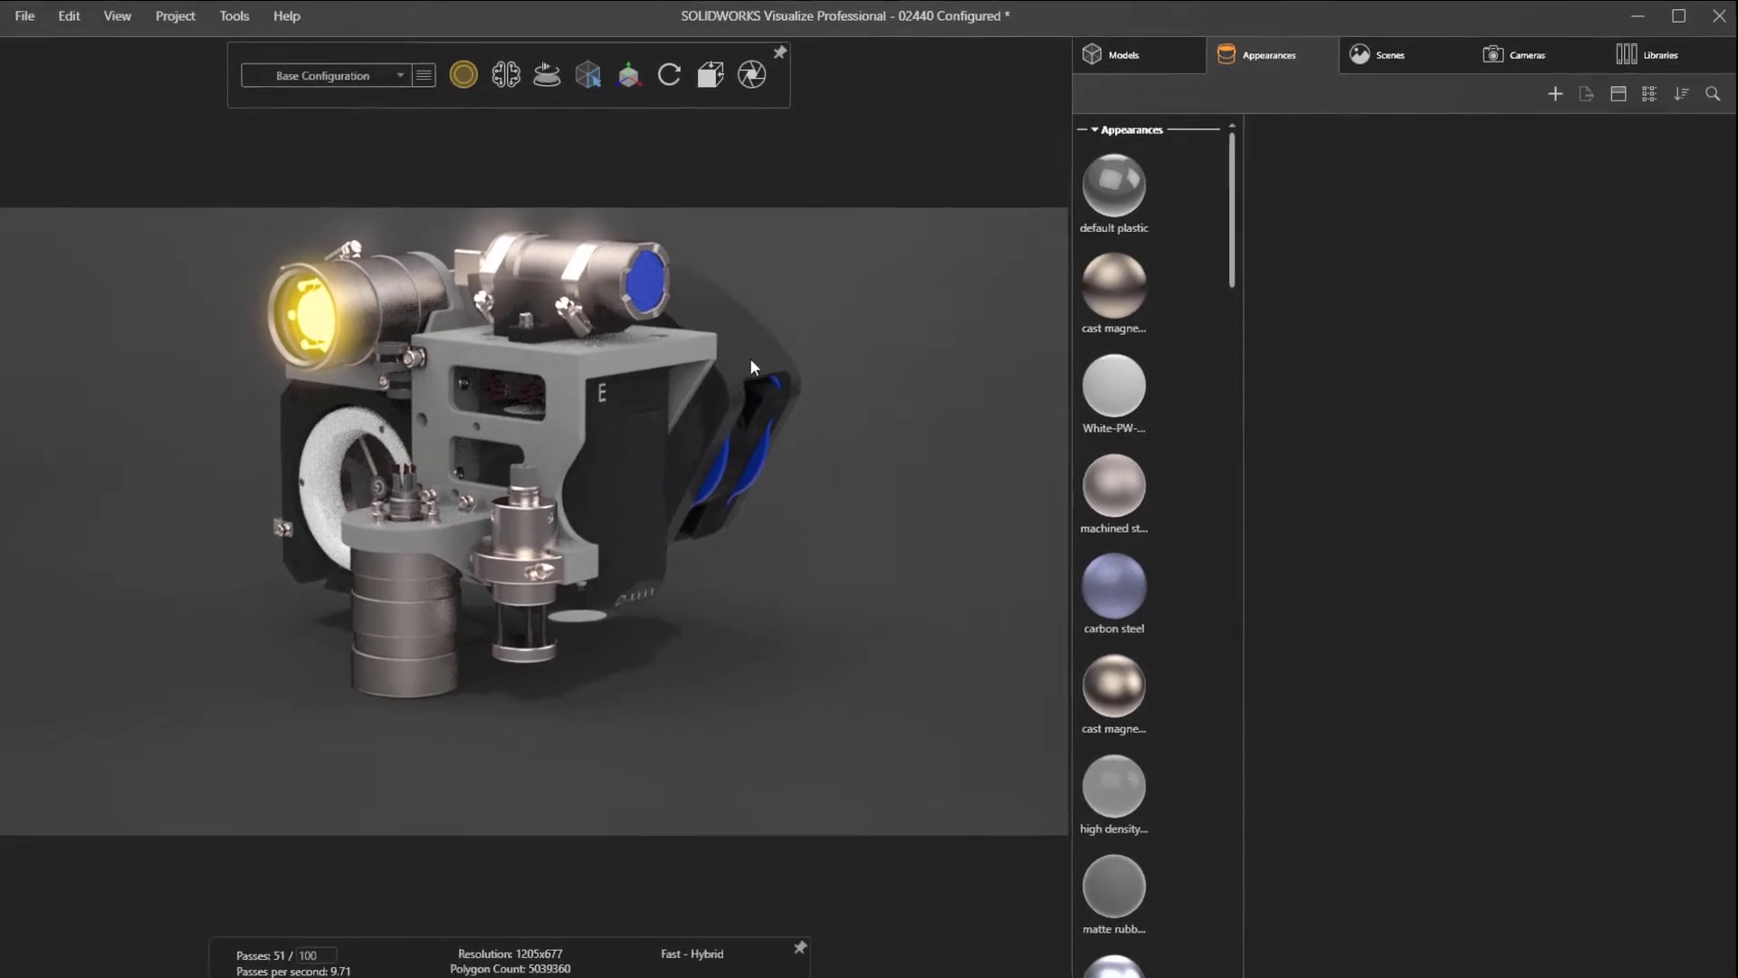
# Step: Isolate the light grey low gloss plastic bracket so only that part is shown
pyautogui.click(646, 354)
pyautogui.rightClick(646, 353)
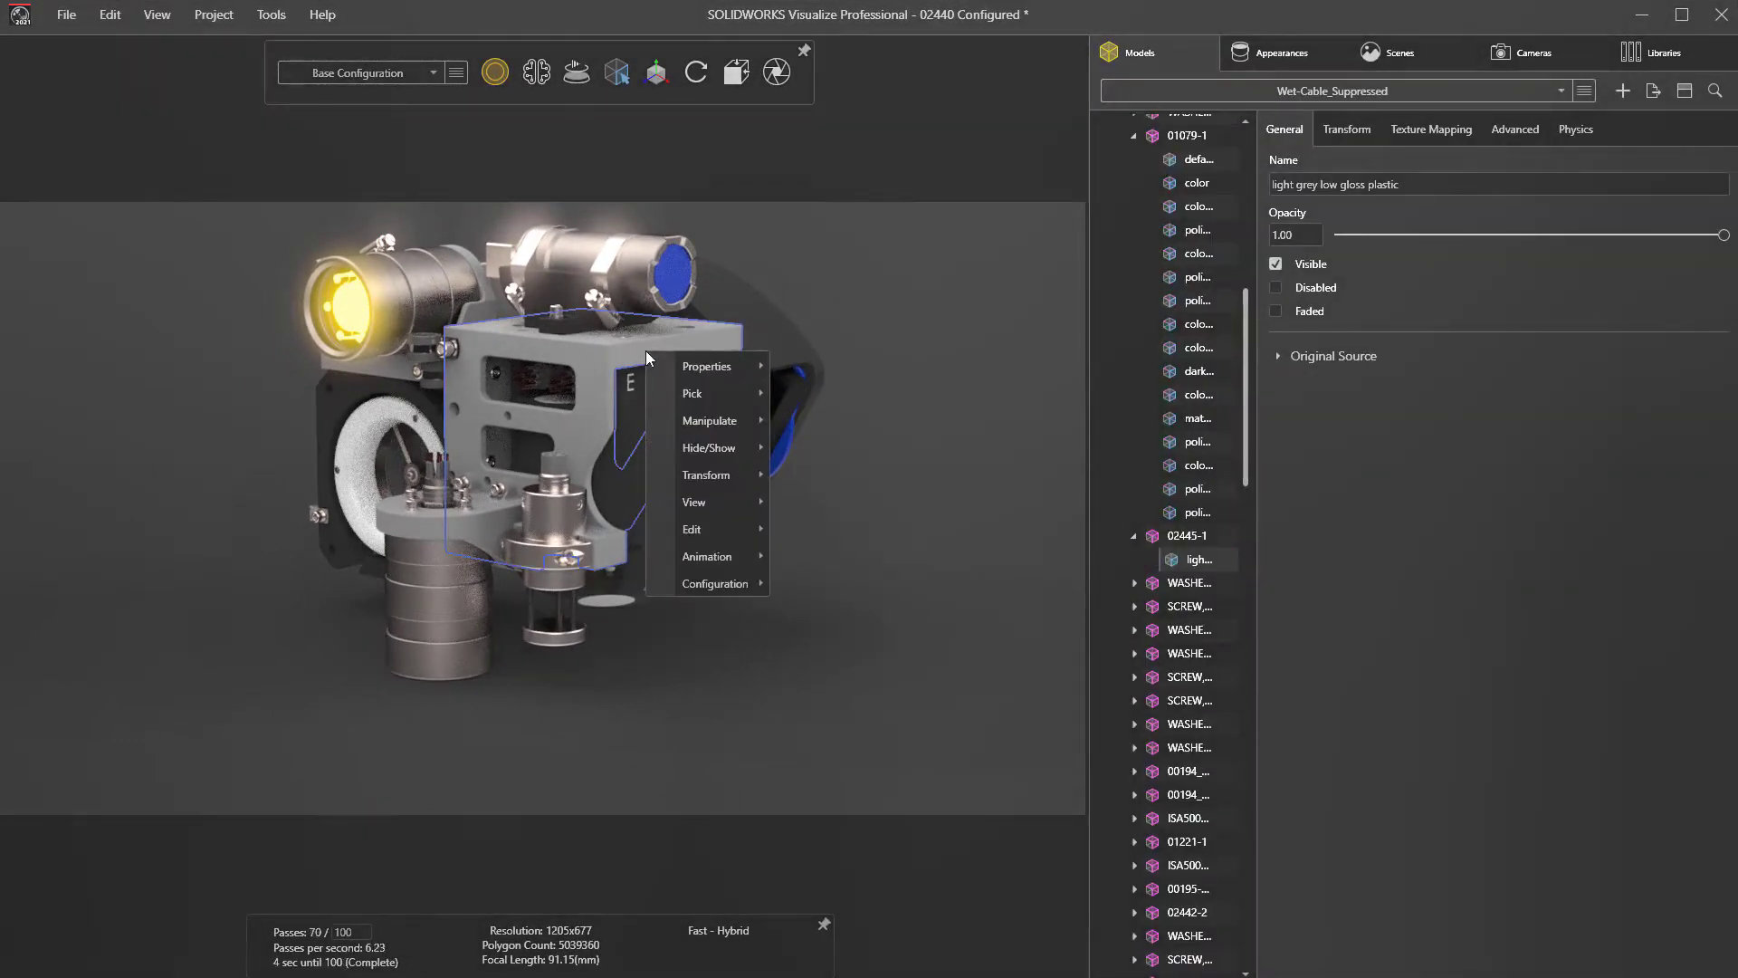
pyautogui.moveTo(709, 447)
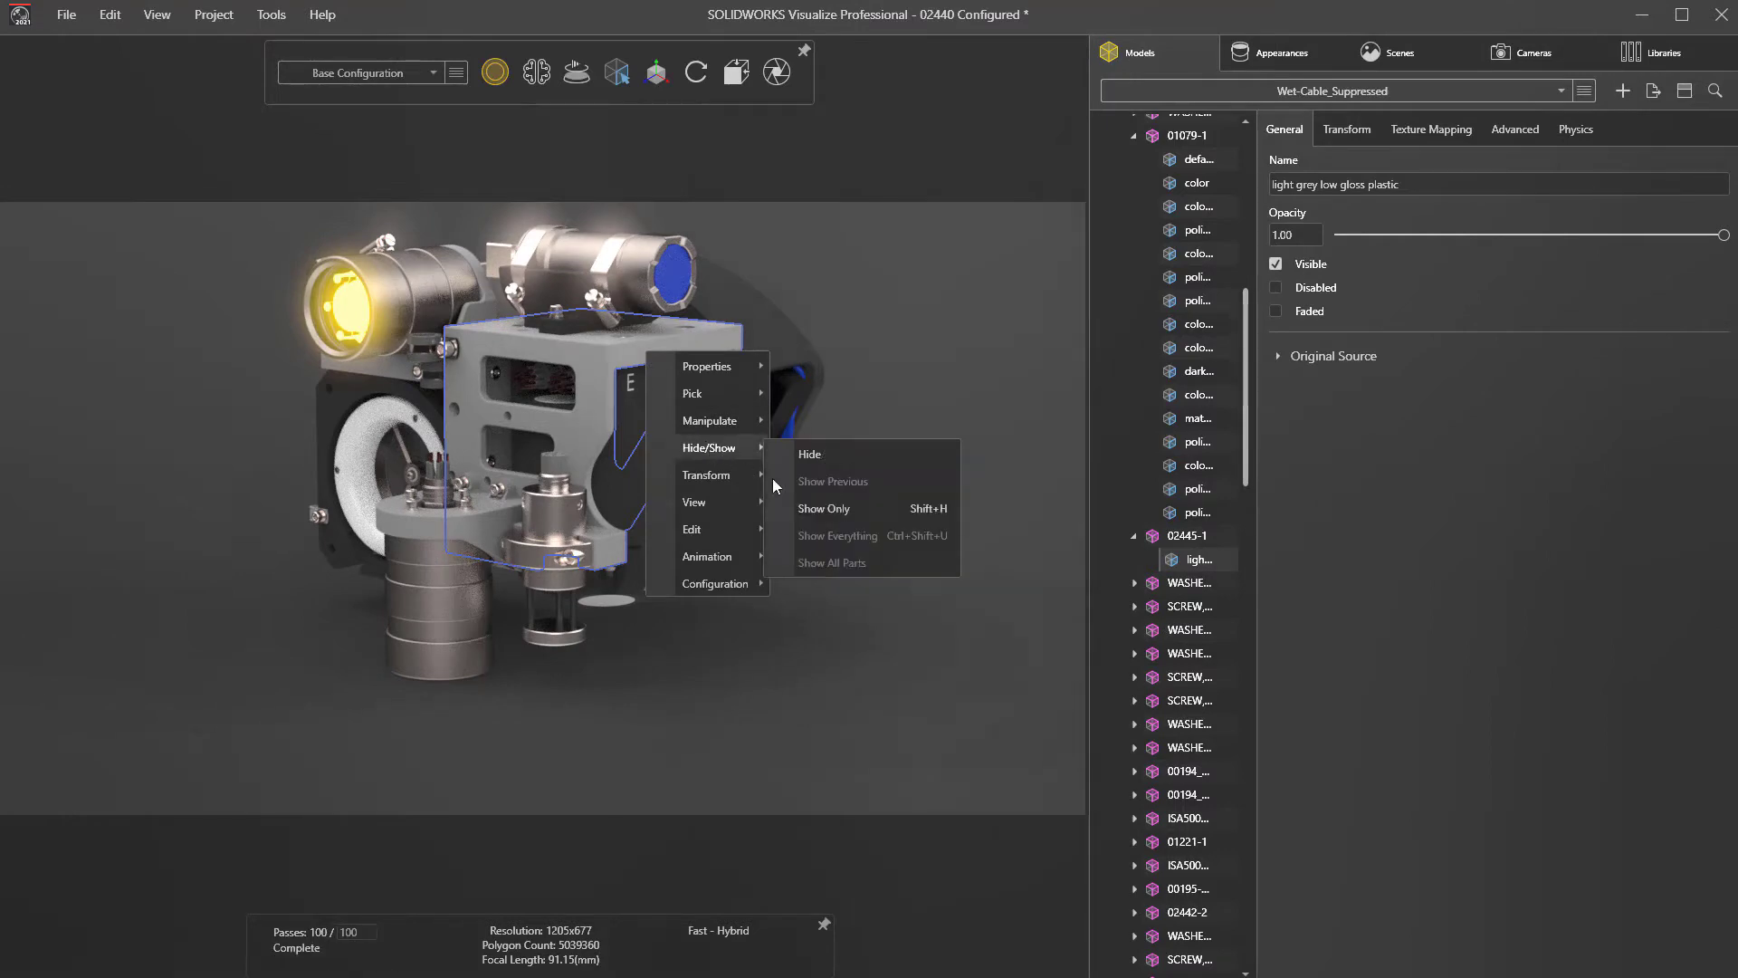
pyautogui.click(849, 512)
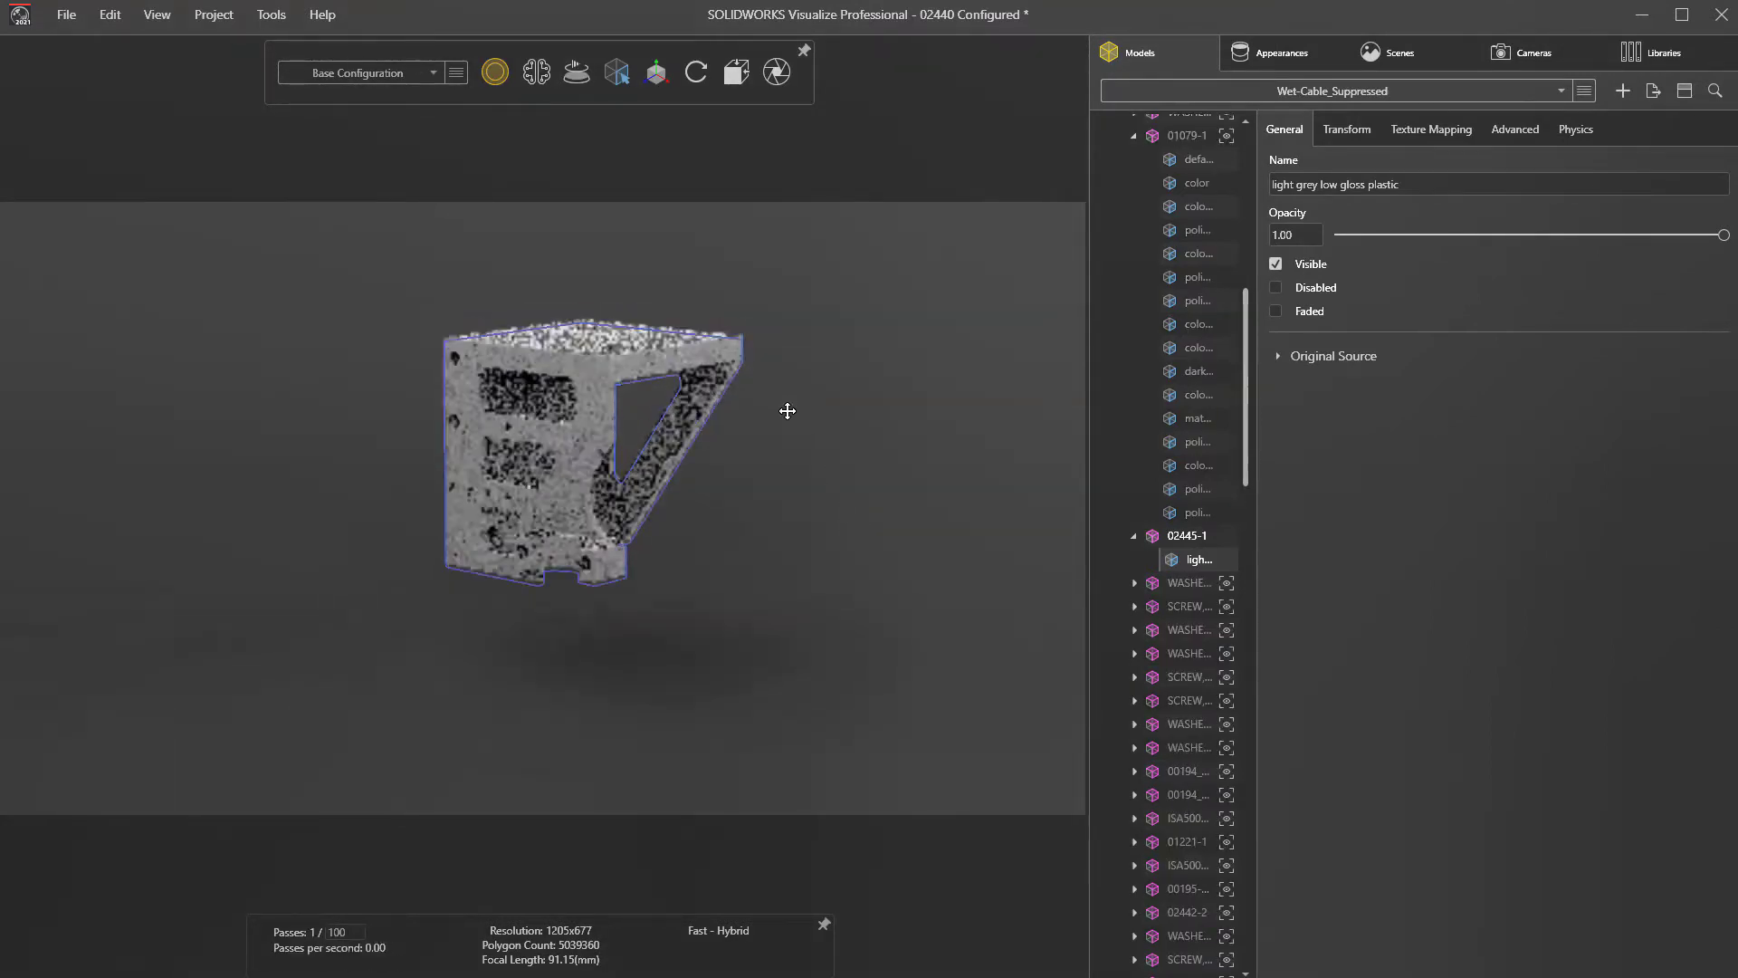
pyautogui.scroll(5, 784, 435)
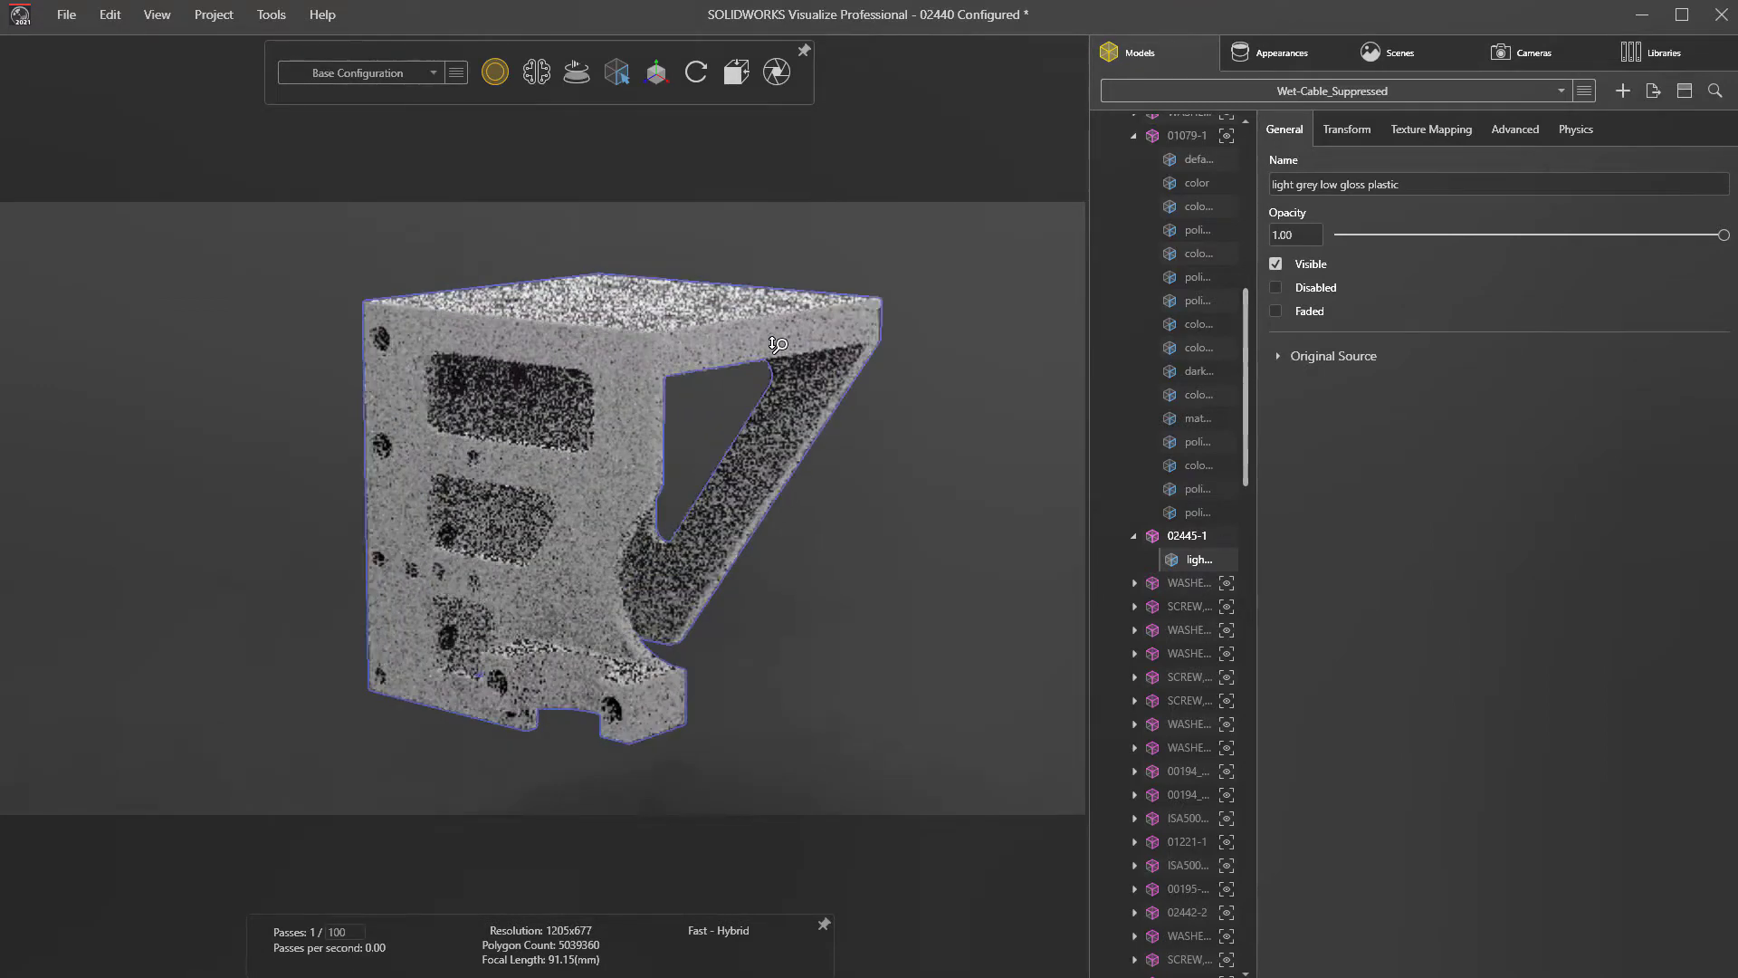
pyautogui.keyDown('shift'); pyautogui.moveTo(777, 344); pyautogui.dragTo(778, 341, button='middle'); pyautogui.keyUp('shift')
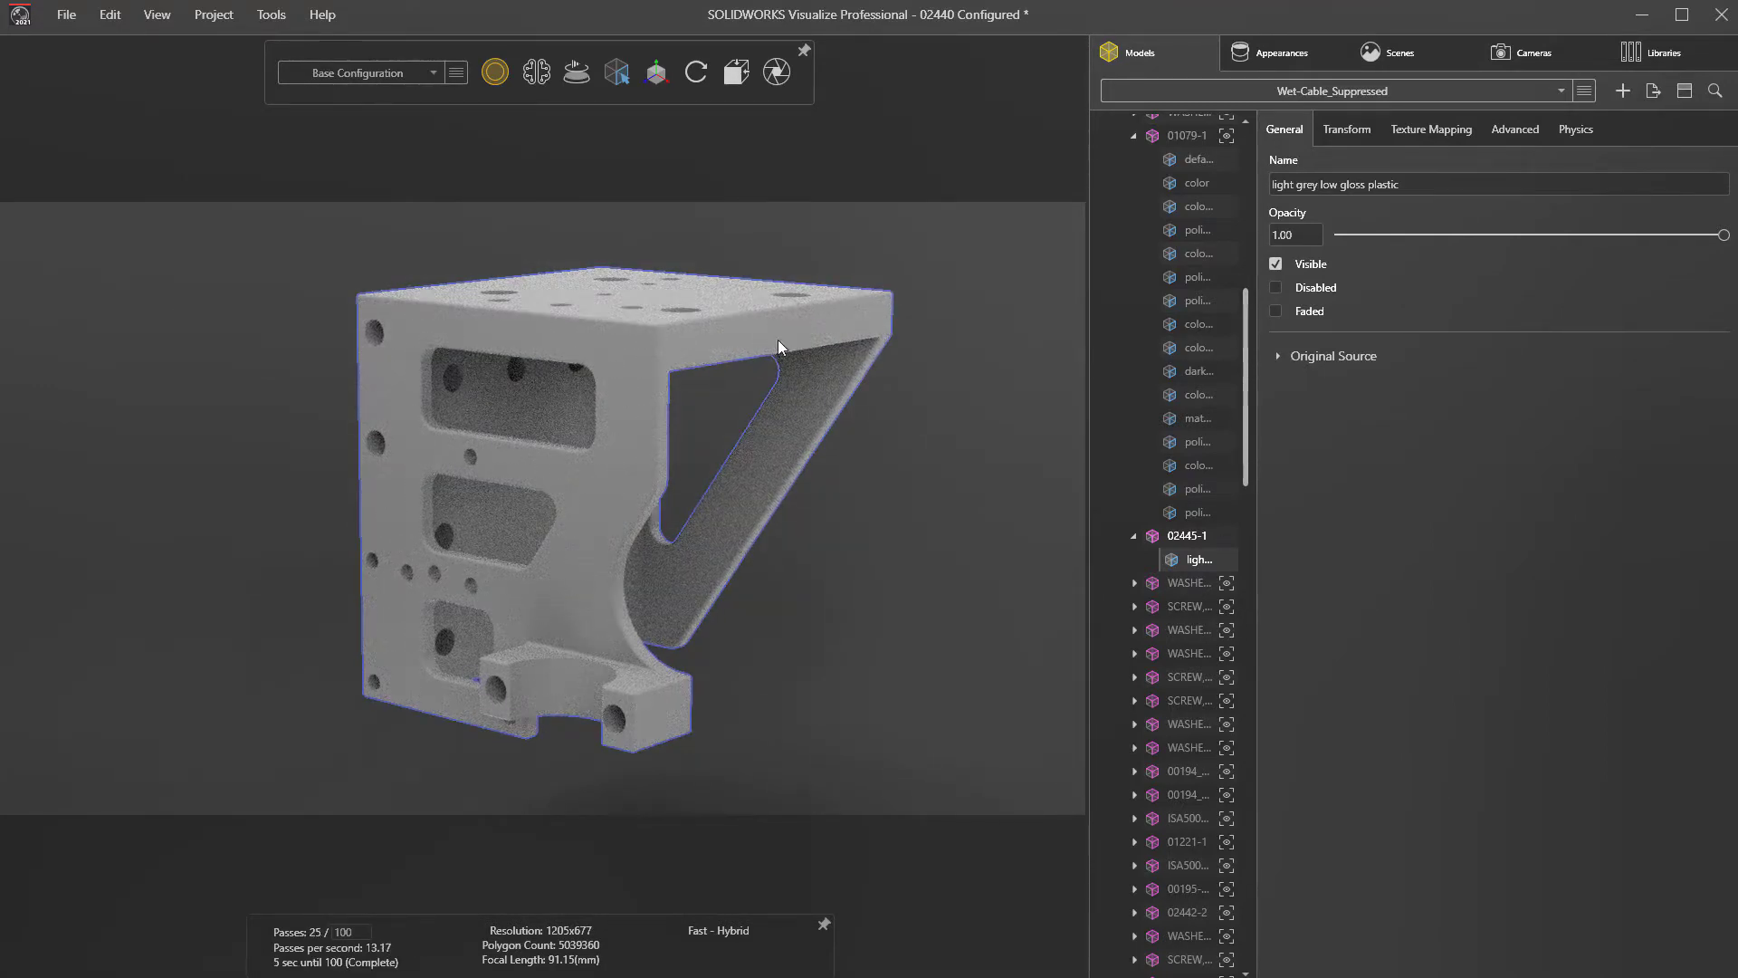
# Step: Set the bracket appearance's color to dark grey with hue 0, saturation 0 and value 23
pyautogui.click(779, 340)
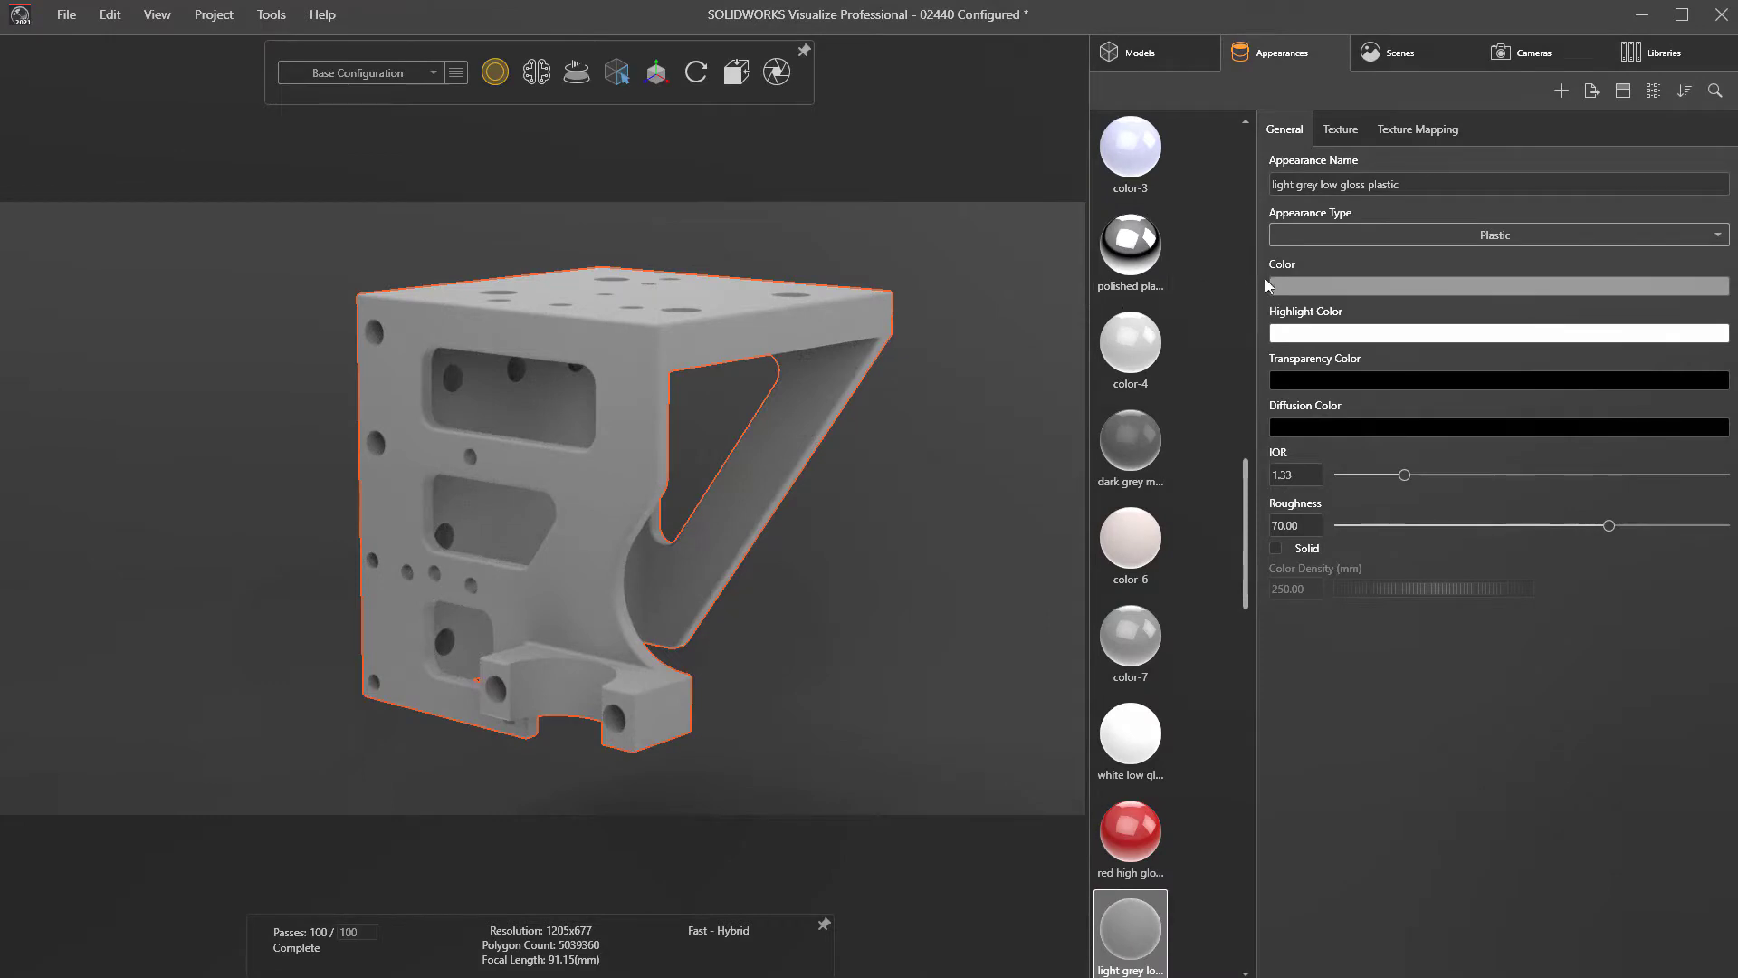
pyautogui.click(1284, 284)
pyautogui.moveTo(1161, 336)
pyautogui.mouseDown()
pyautogui.moveTo(1188, 362)
pyautogui.moveTo(1144, 378)
pyautogui.mouseUp()
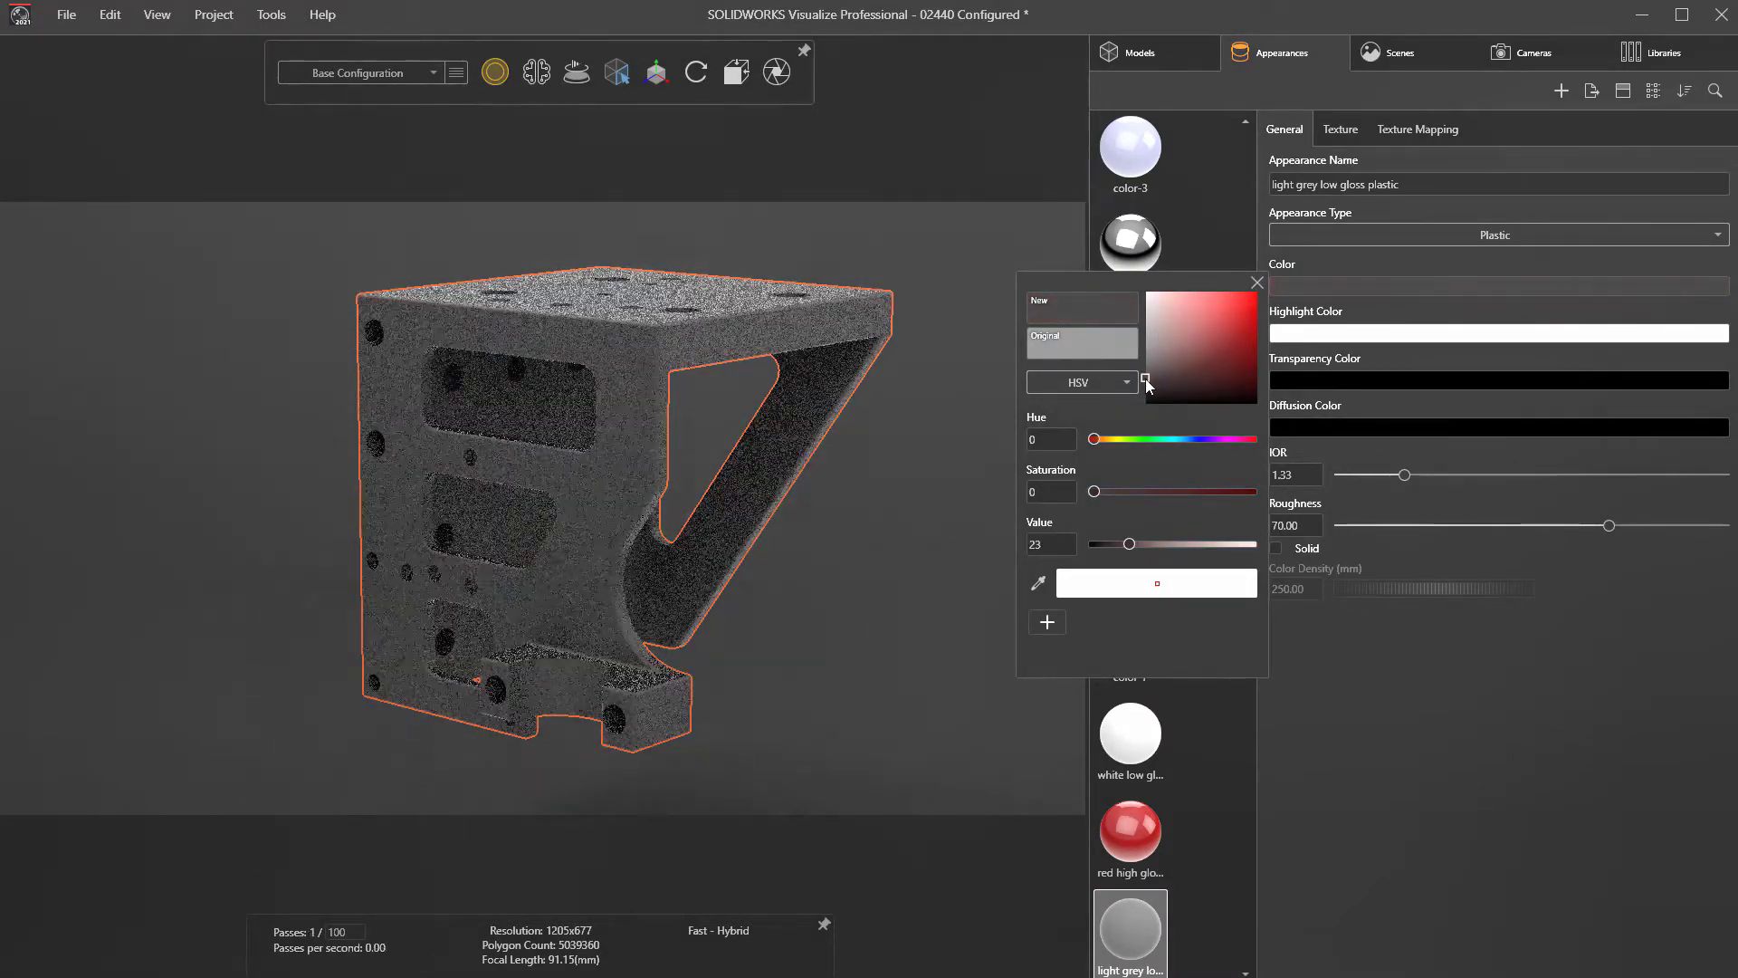
pyautogui.click(1257, 283)
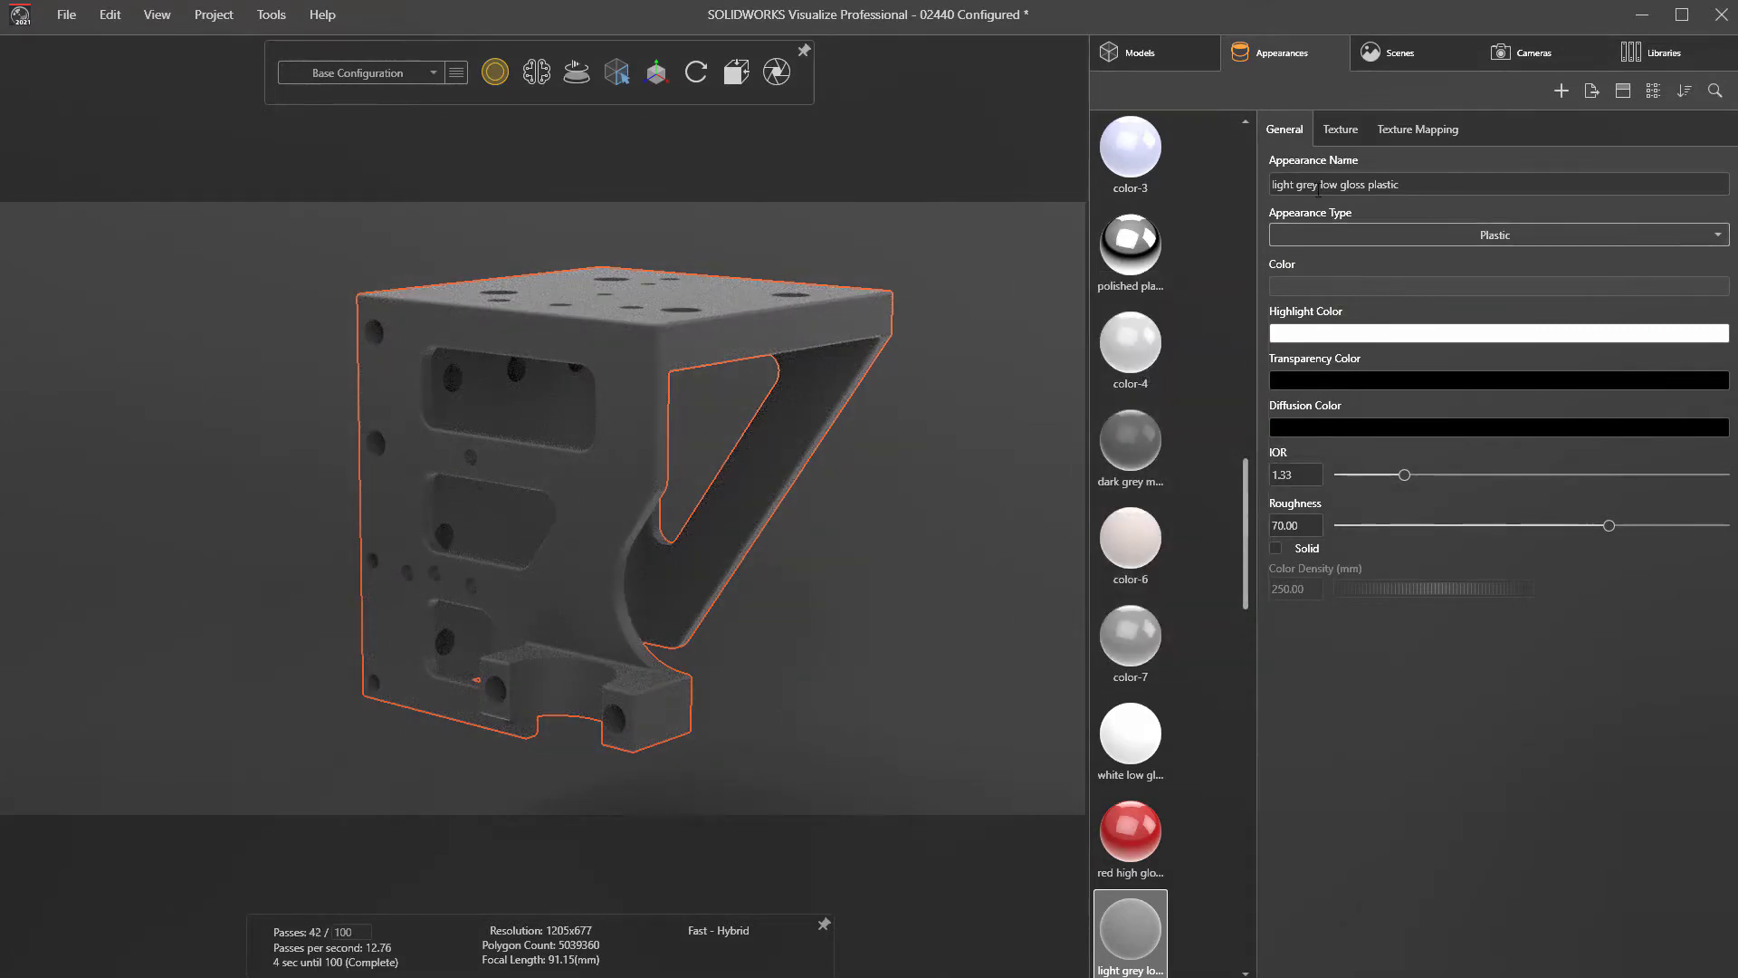
# Step: Load 3DPrint Texture.png as the bump texture of the bracket's light grey low gloss plastic appearance
pyautogui.click(1342, 136)
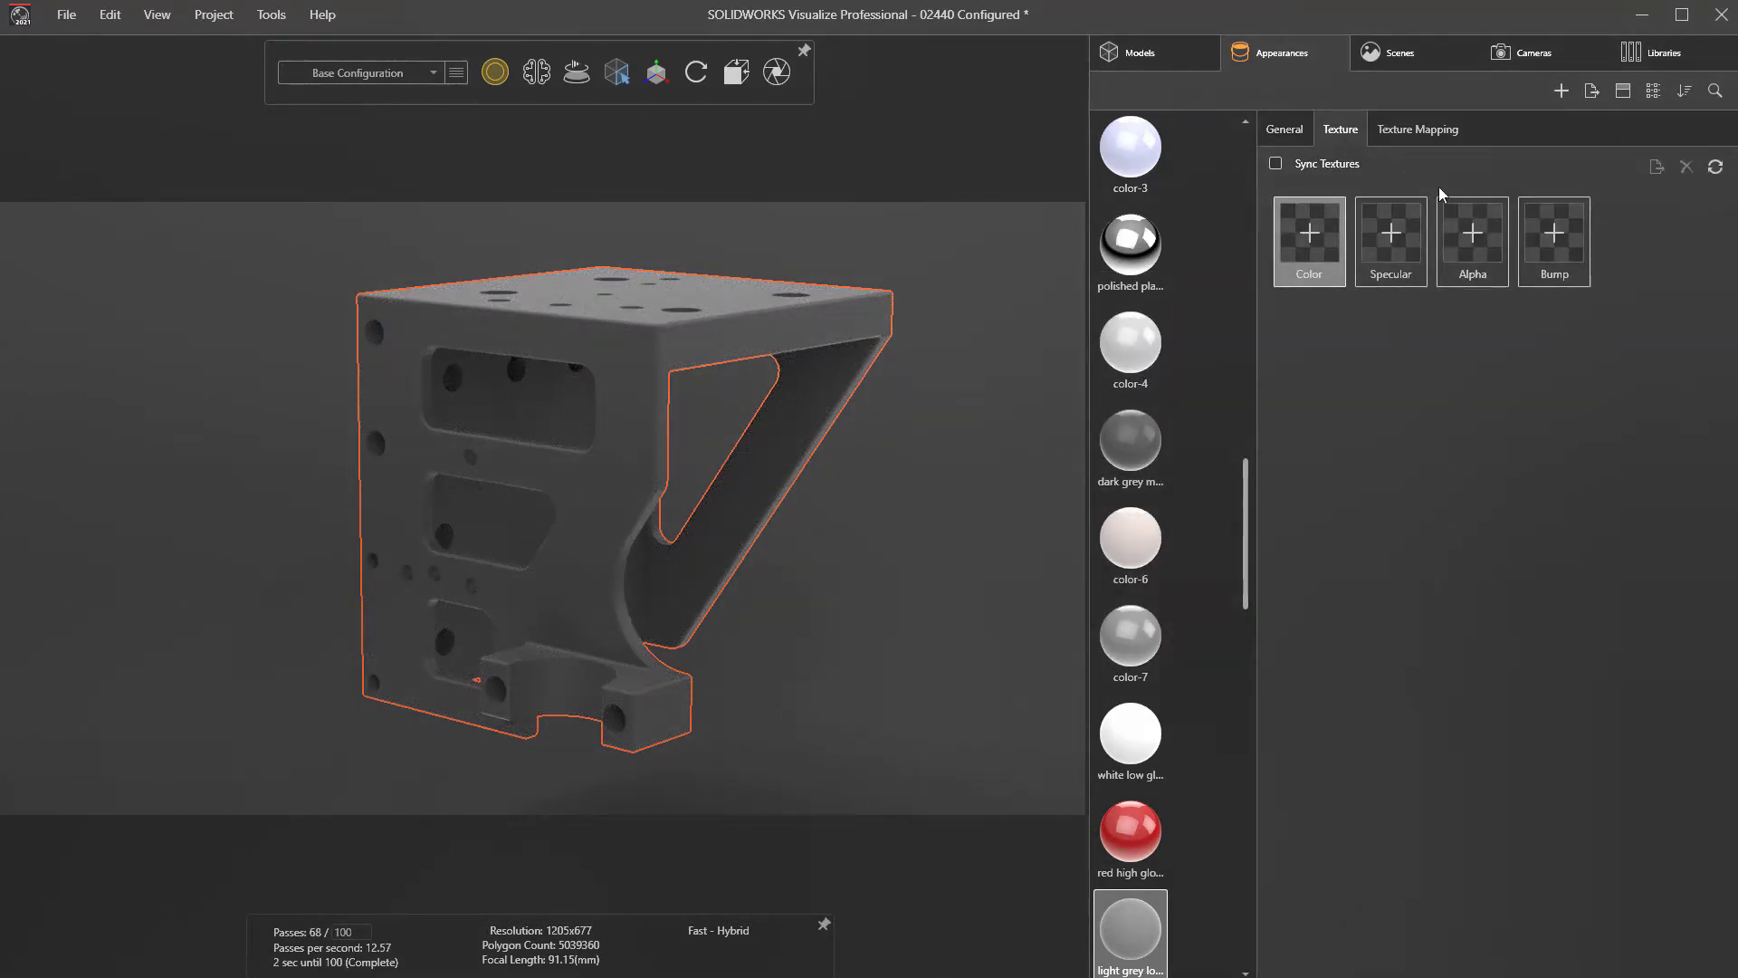
pyautogui.click(1554, 237)
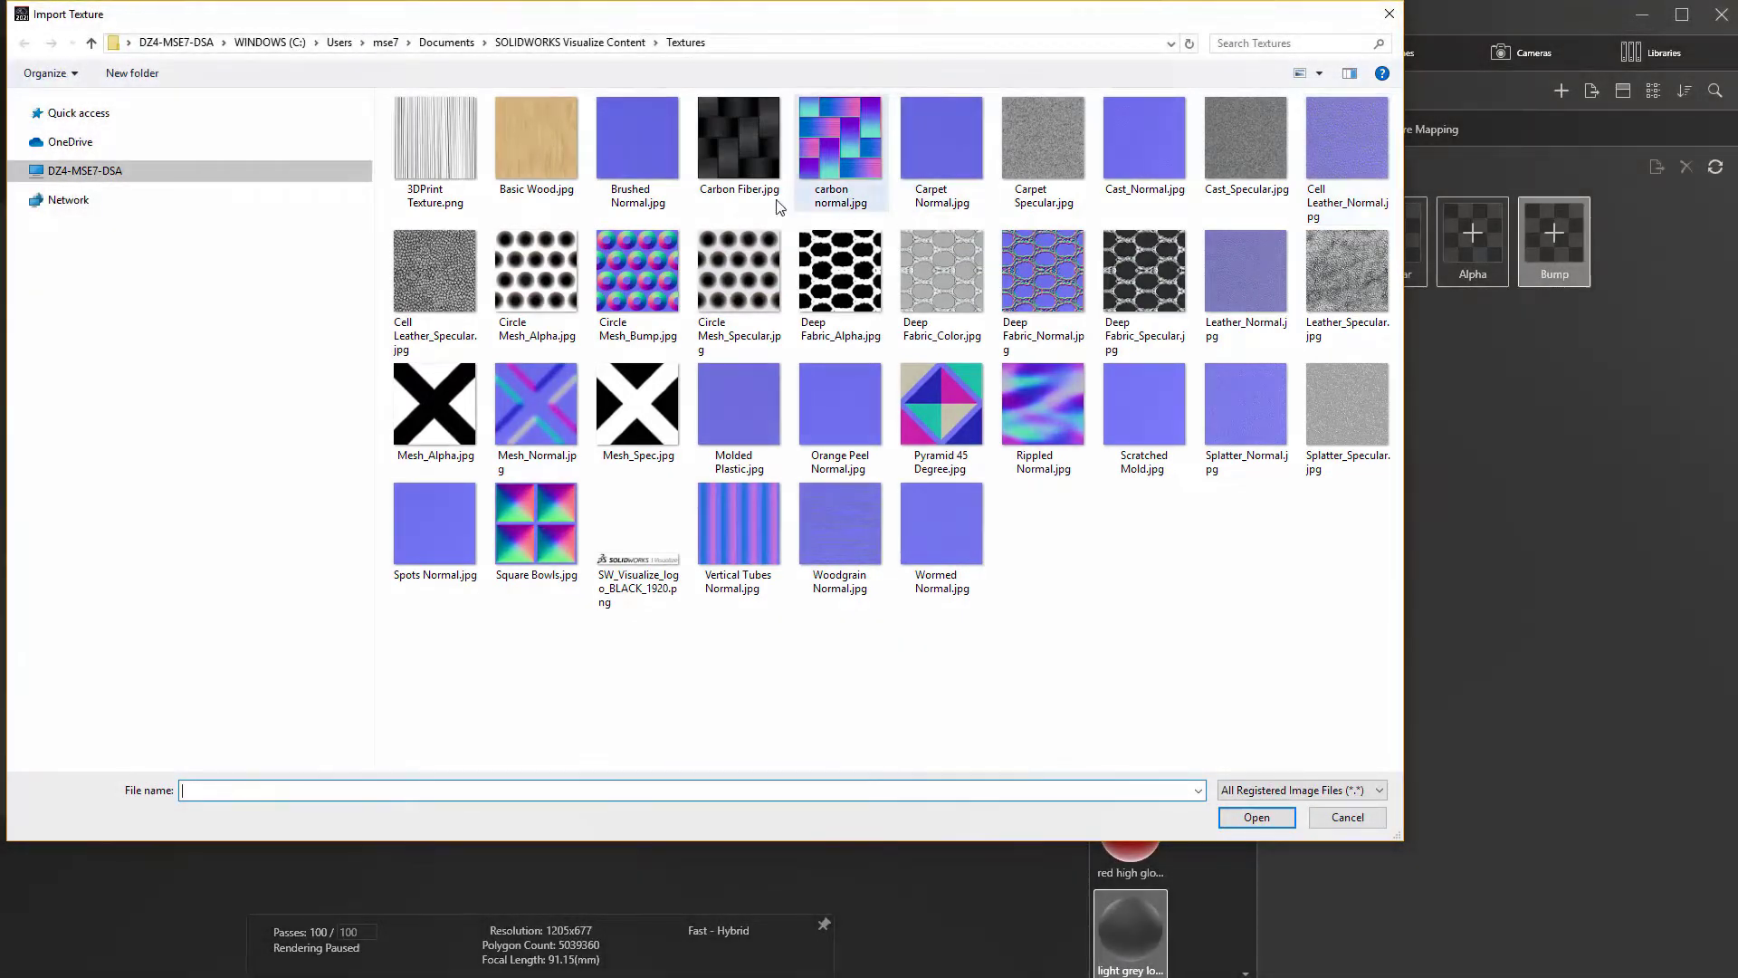
pyautogui.click(456, 155)
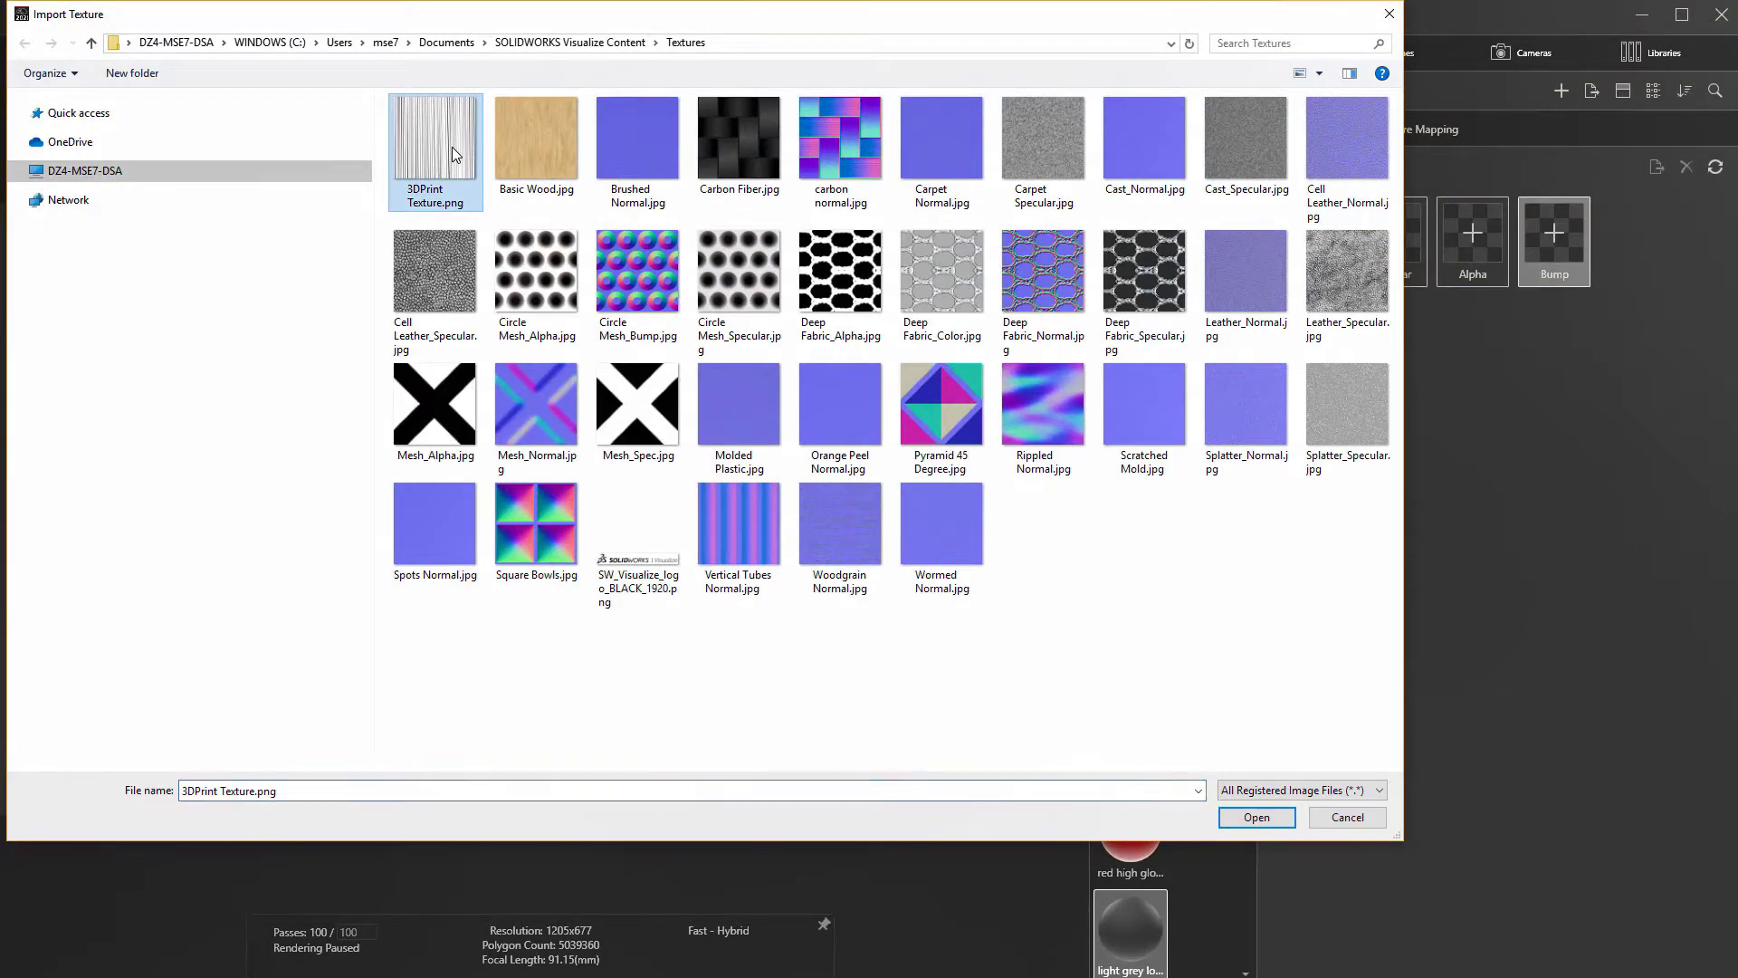
pyautogui.click(1256, 818)
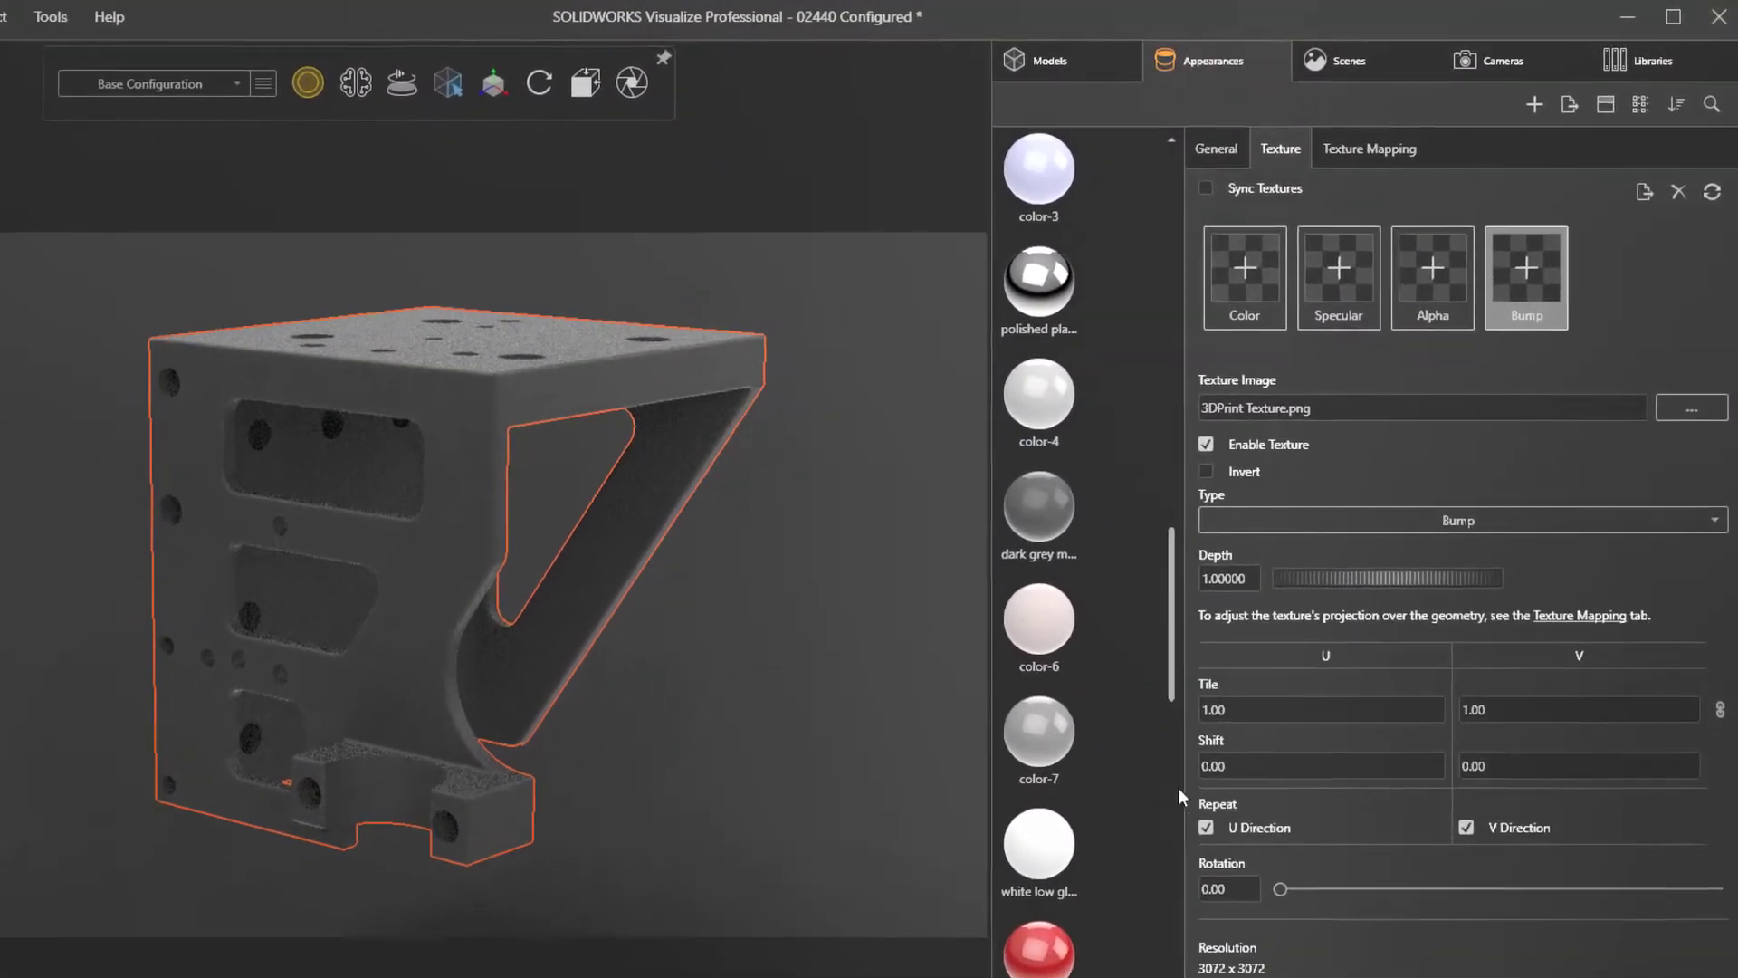
# Step: Set the bump texture's depth to 0.05 and change its type to Displacement
pyautogui.click(1223, 577)
pyautogui.write('.05')
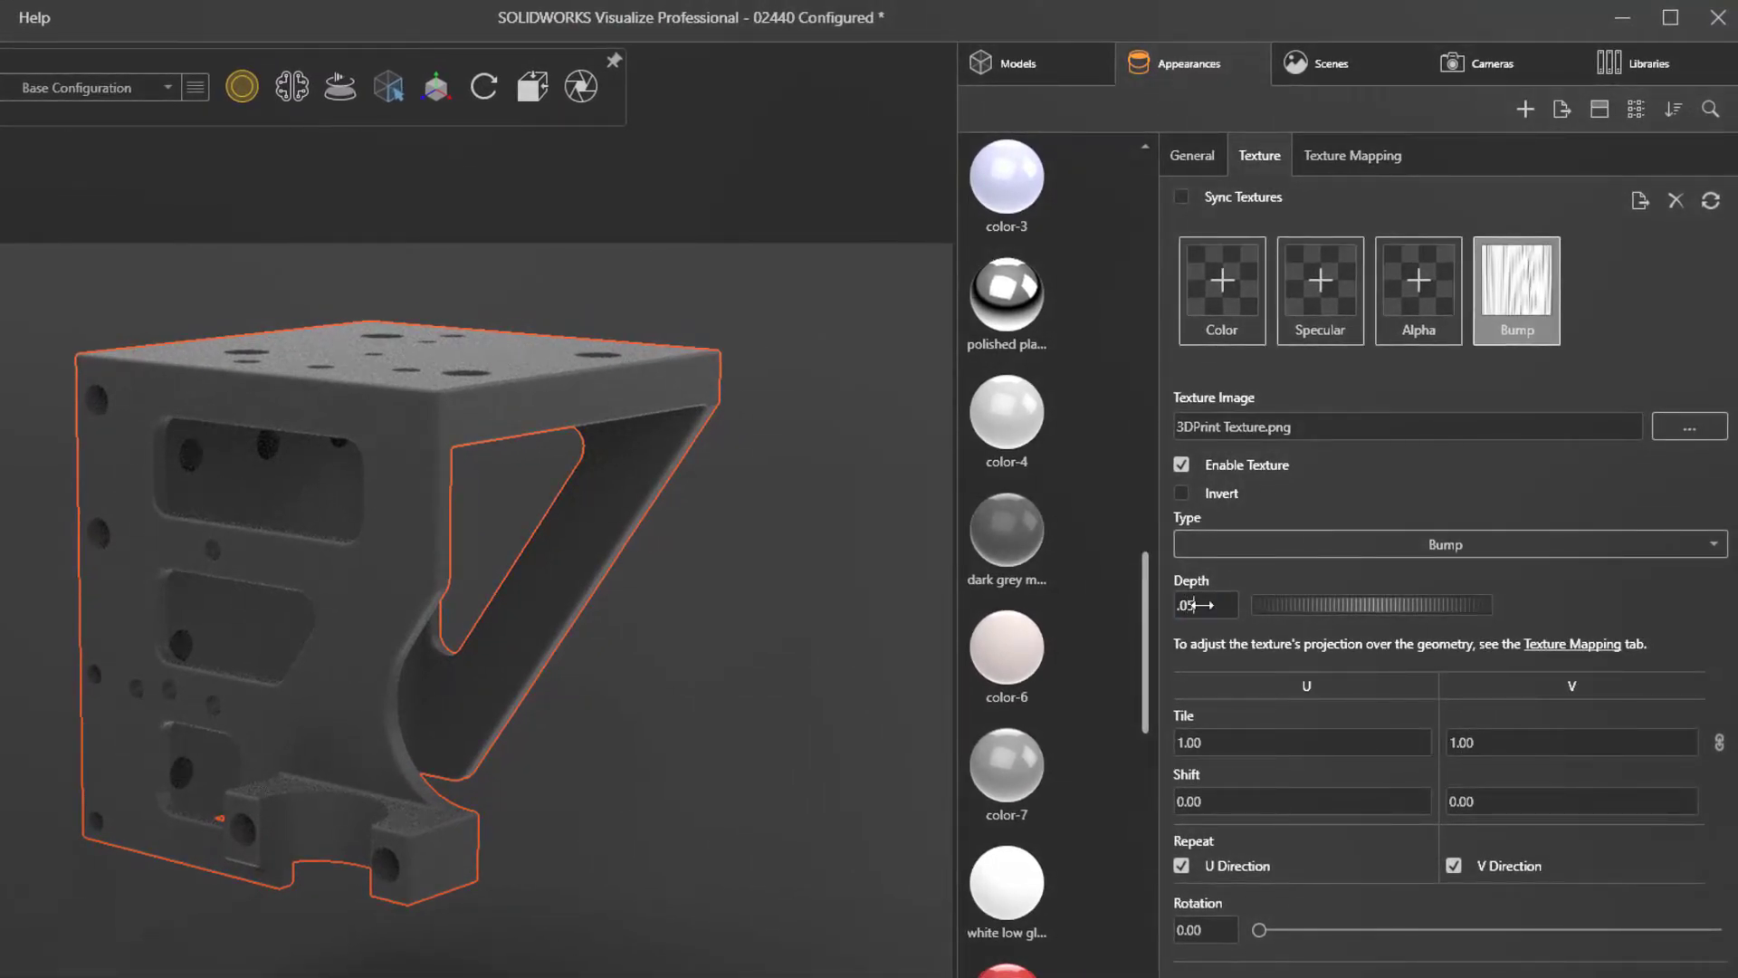
pyautogui.click(1277, 543)
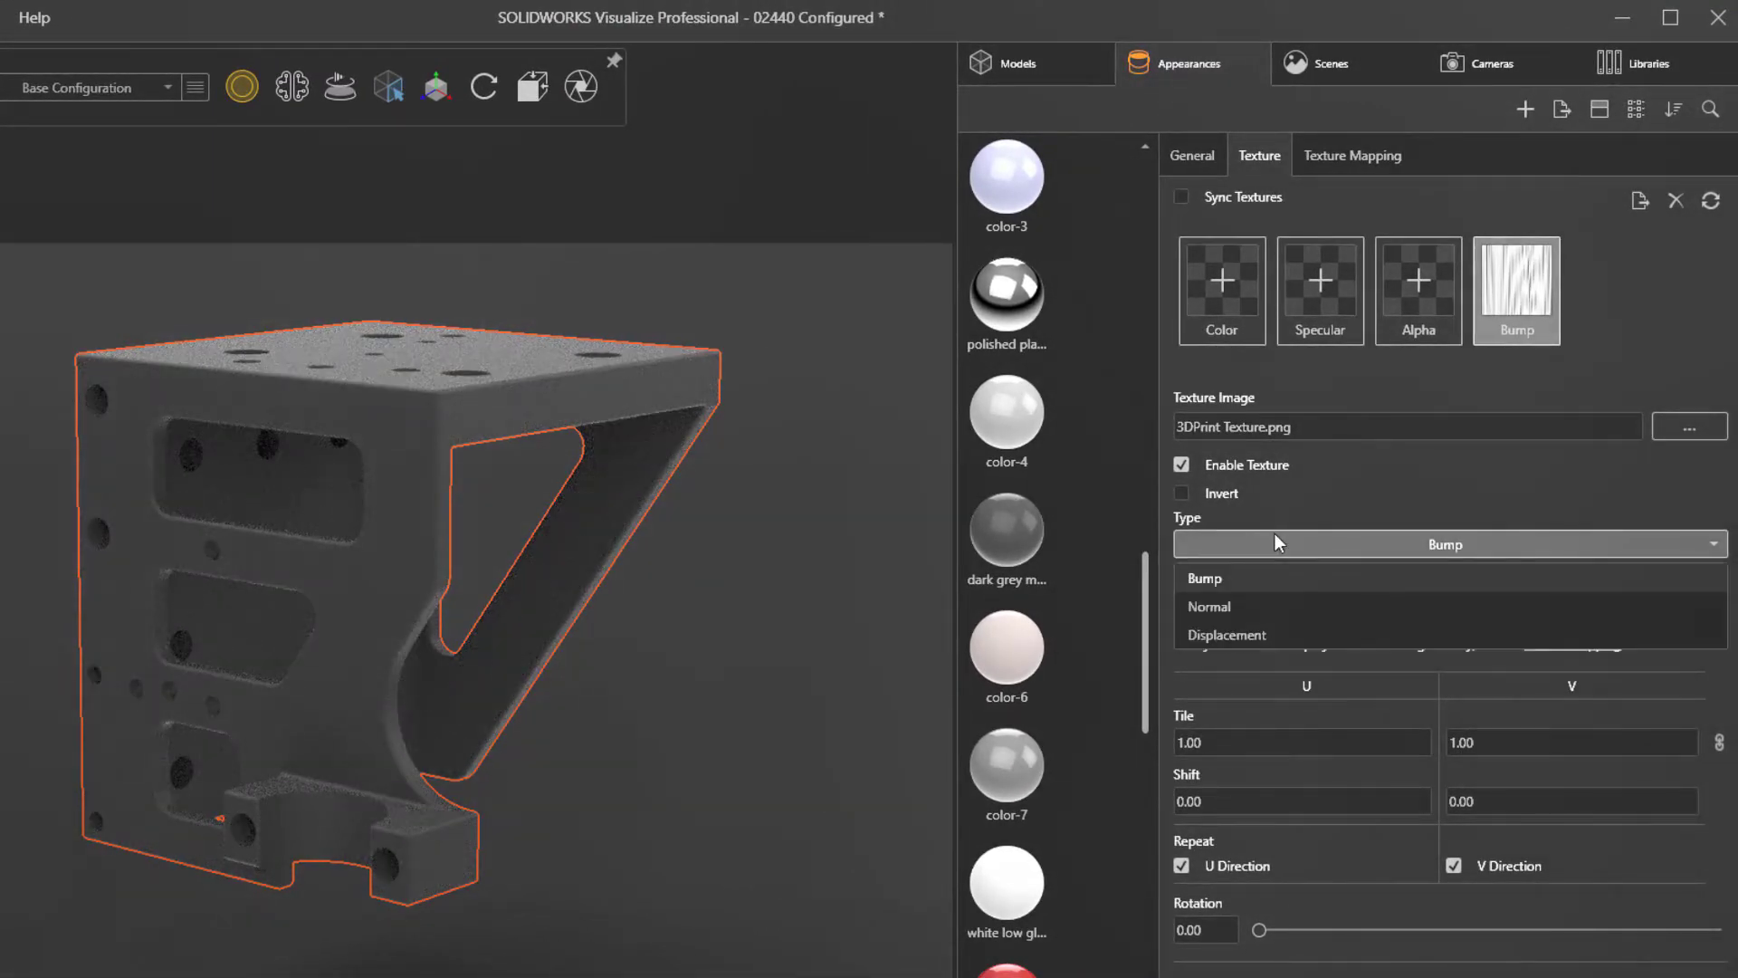
pyautogui.click(1257, 637)
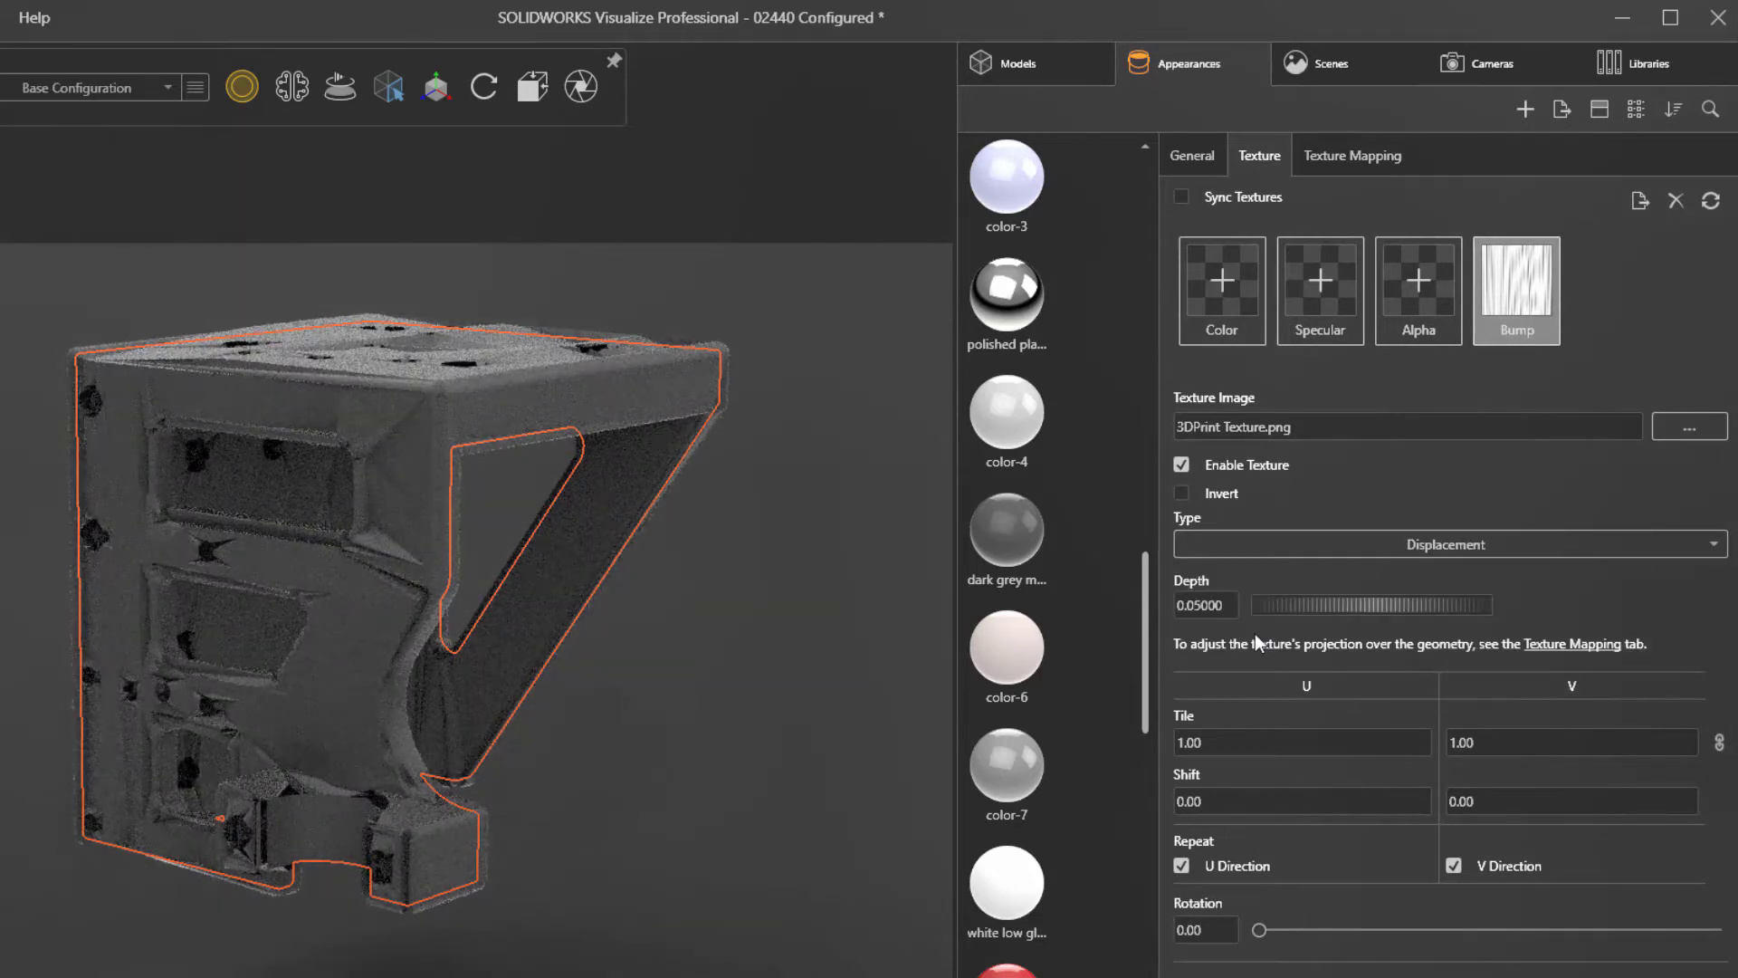
# Step: Set the bracket's displacement density to 1500, apply it to the geometry and deselect the part
pyautogui.click(1349, 156)
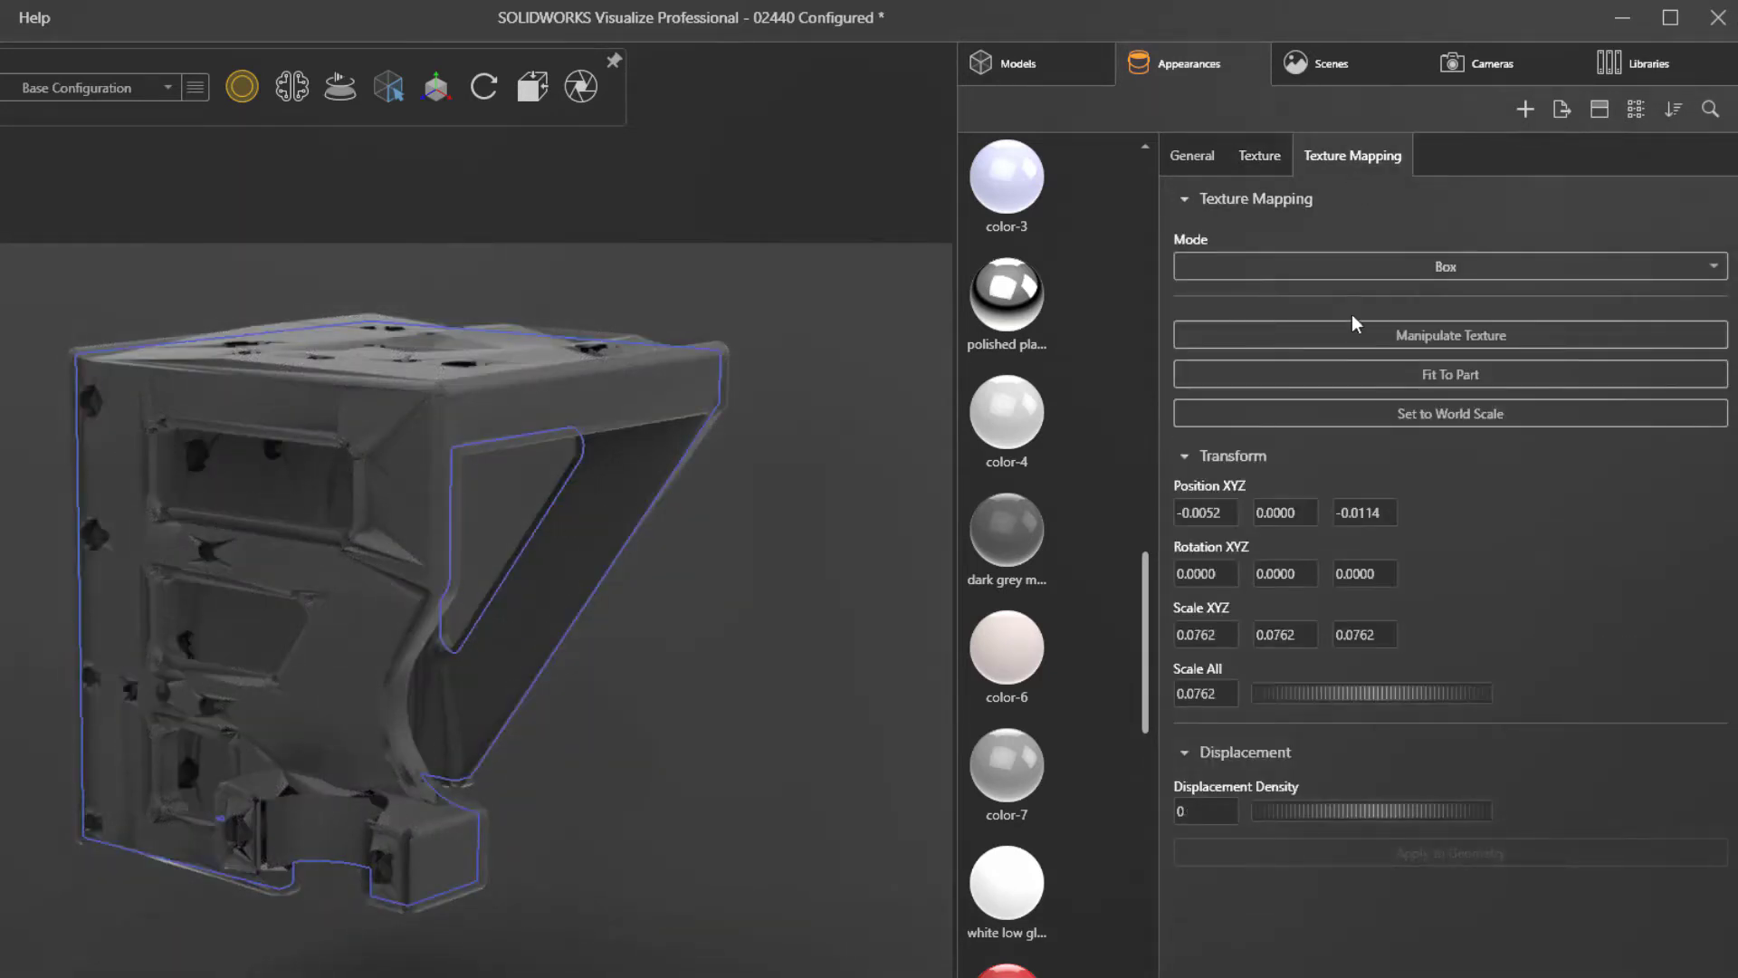
pyautogui.click(1197, 807)
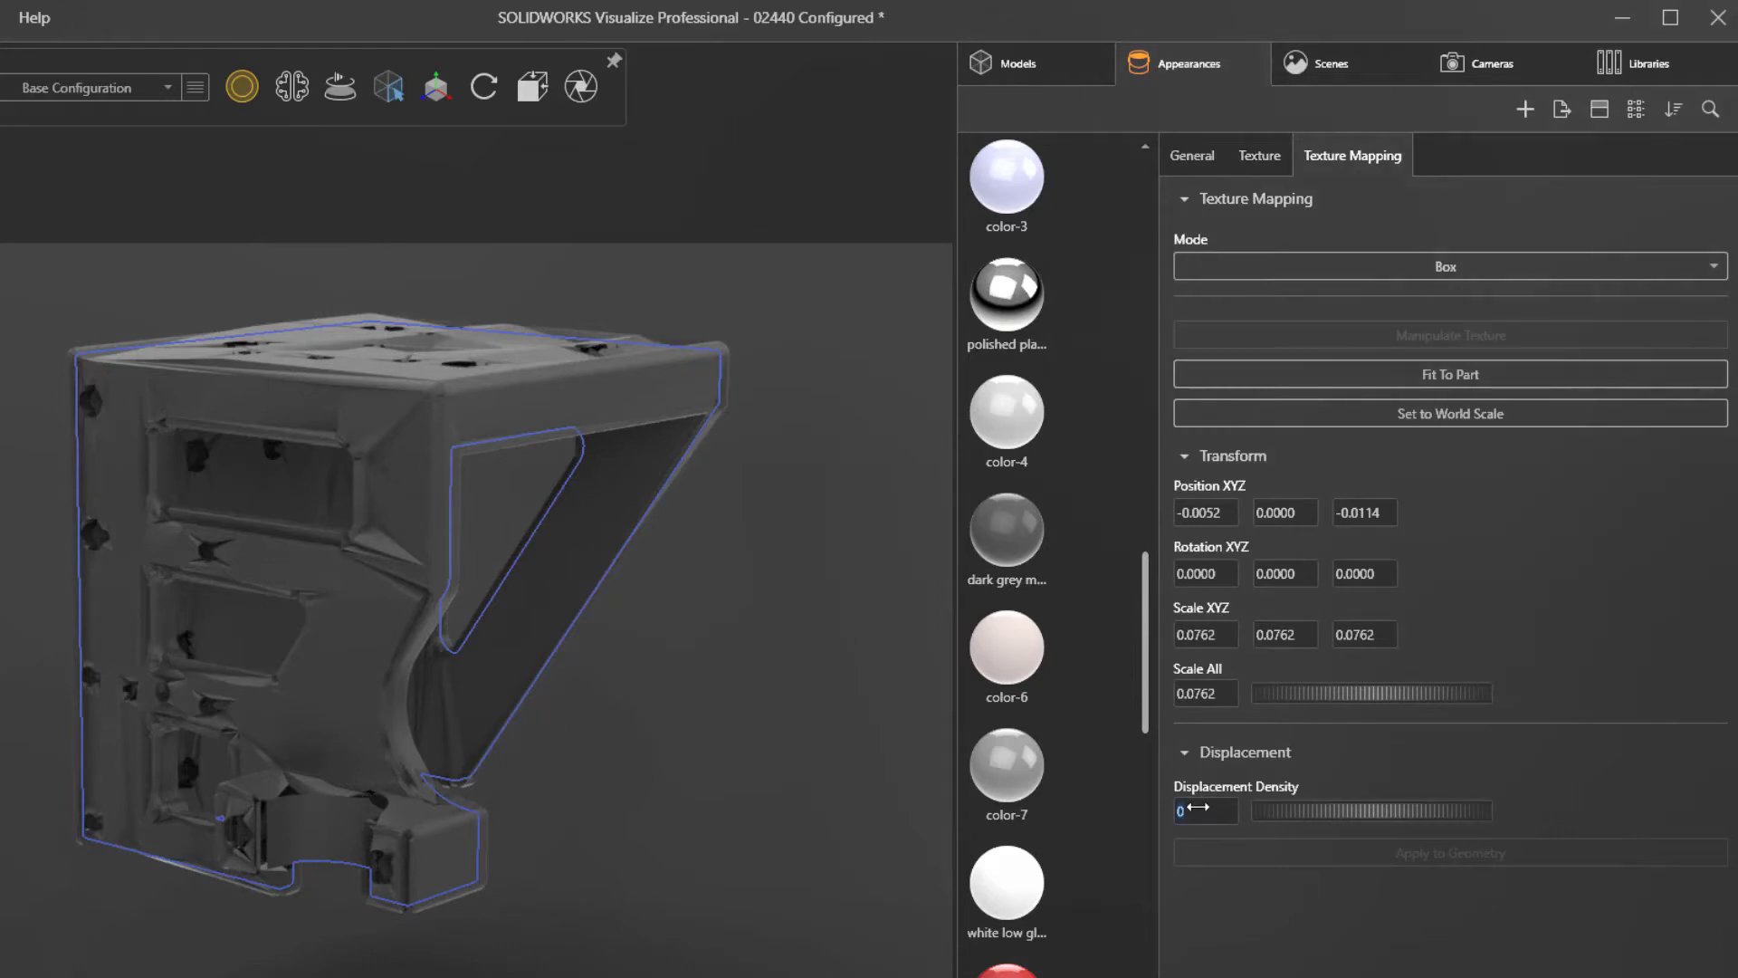
pyautogui.write('1500')
pyautogui.press('Return')
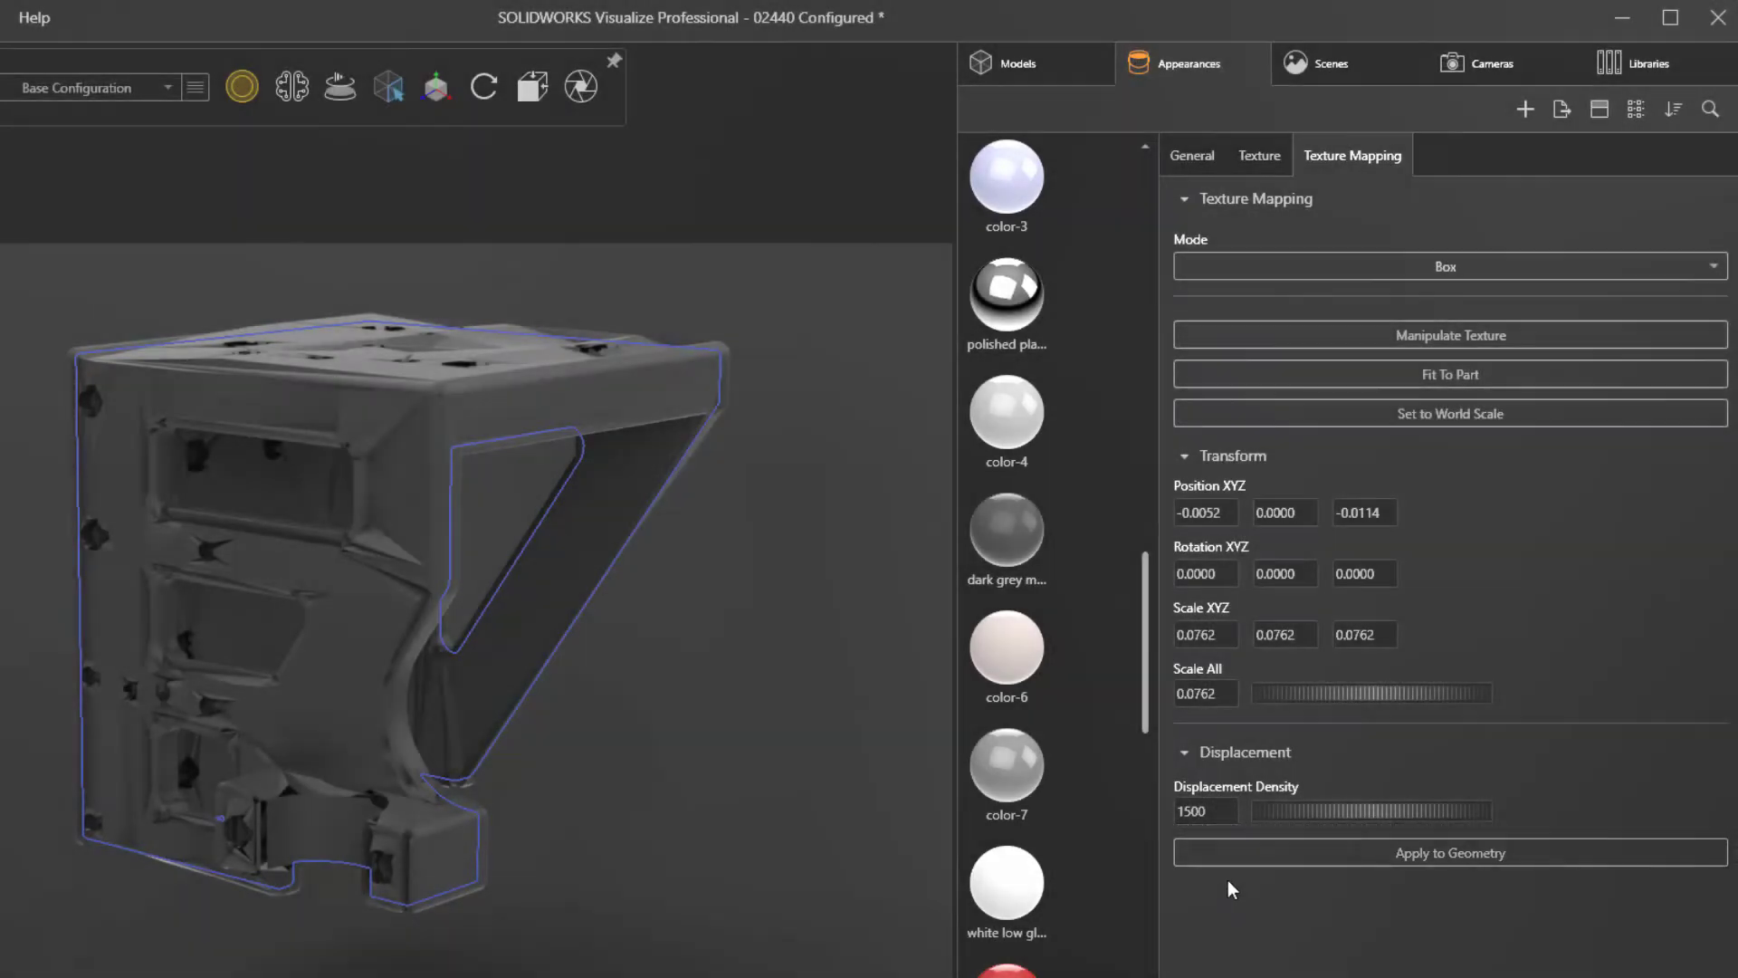
pyautogui.click(1294, 856)
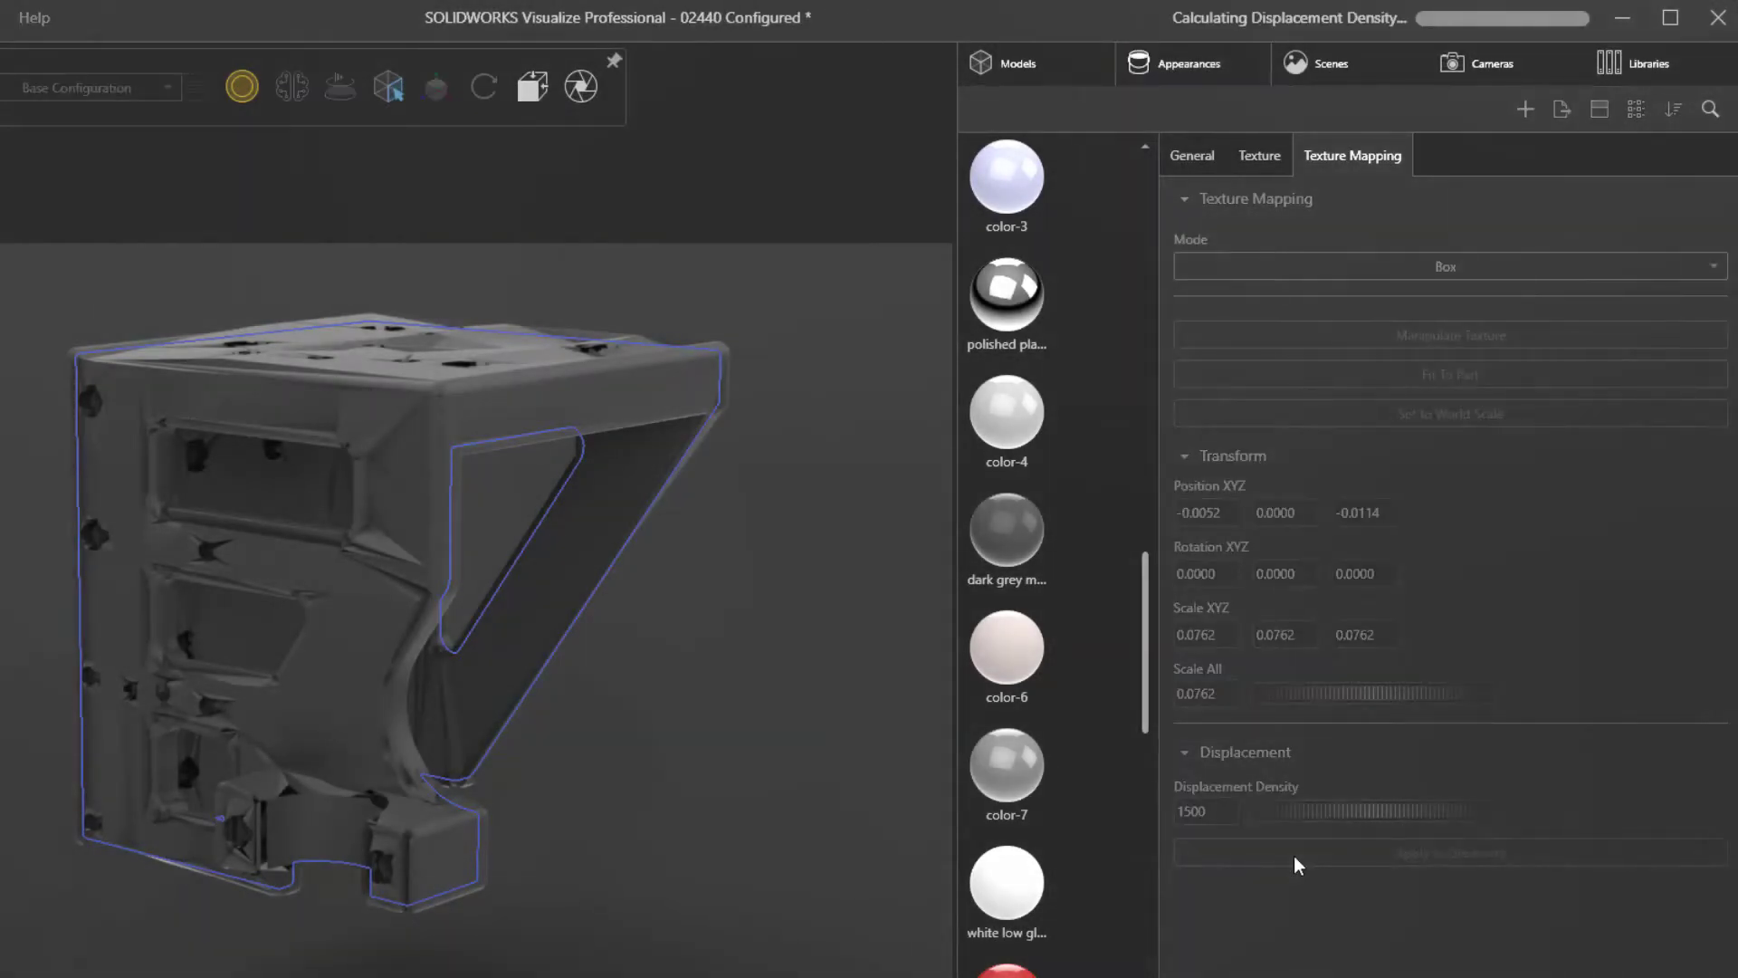
pyautogui.click(816, 674)
pyautogui.moveTo(712, 588); pyautogui.dragTo(653, 633, button='middle')
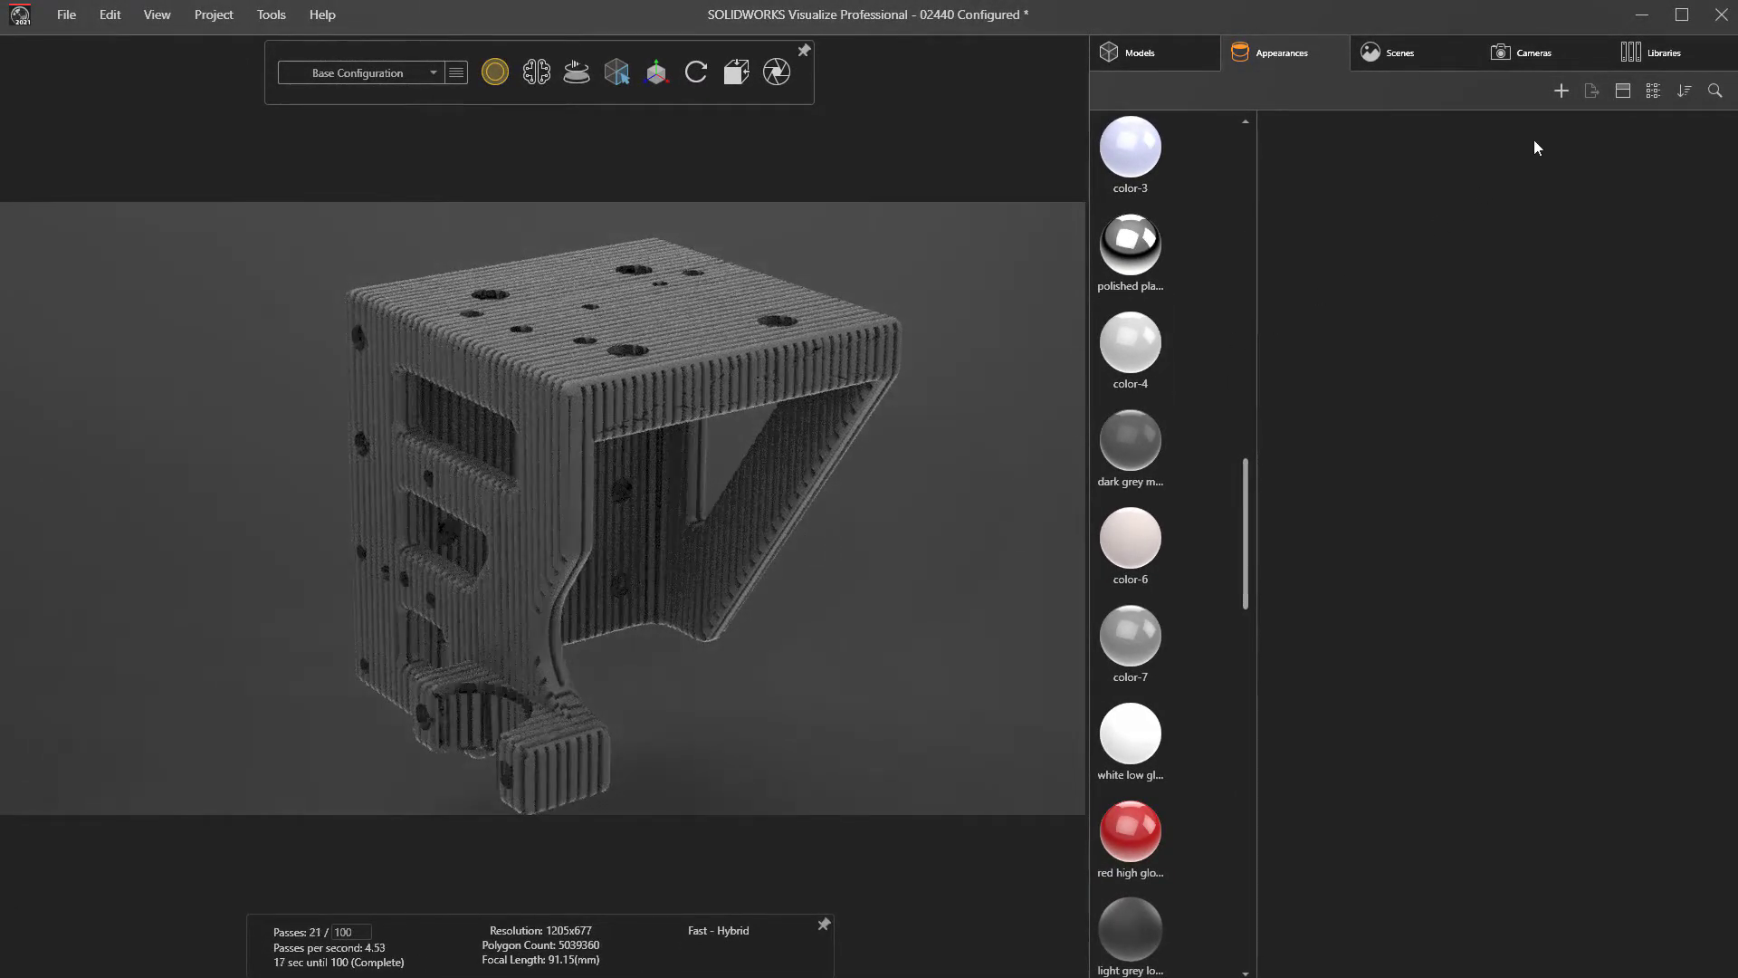
# Step: Apply the SR - 3D Print appearance from the Square Robot library folder to the bracket
pyautogui.click(1632, 52)
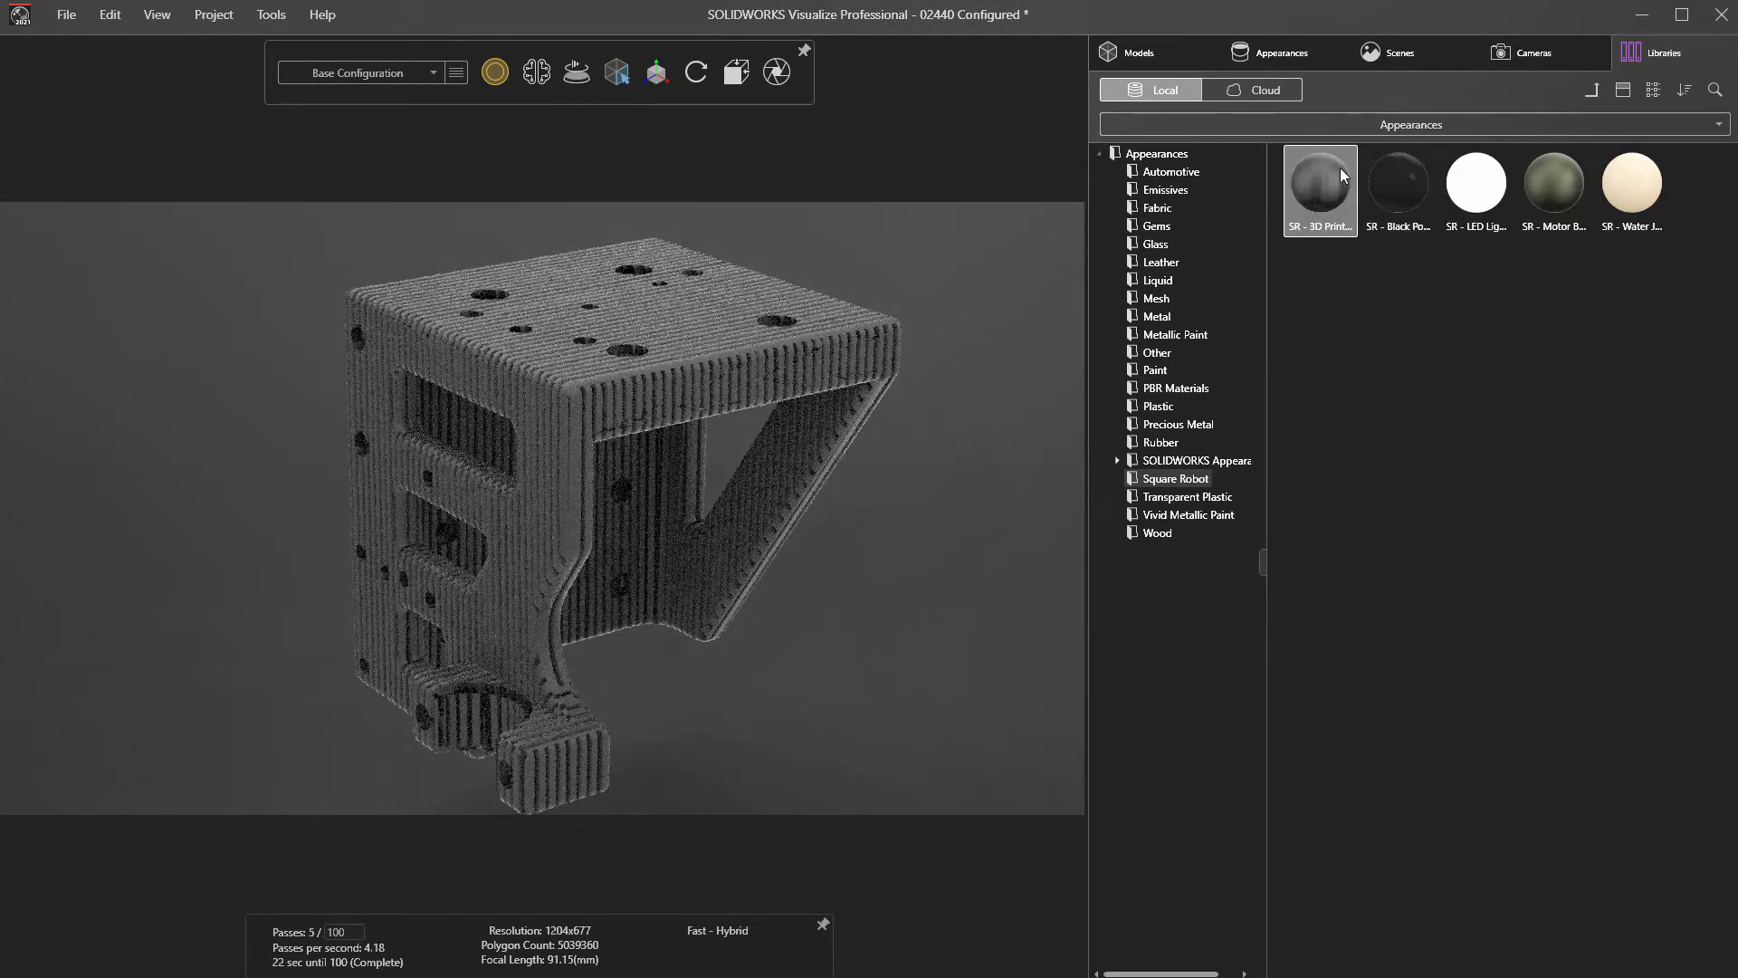
pyautogui.moveTo(1344, 176); pyautogui.dragTo(609, 387)
pyautogui.moveTo(609, 387); pyautogui.dragTo(729, 362, button='middle')
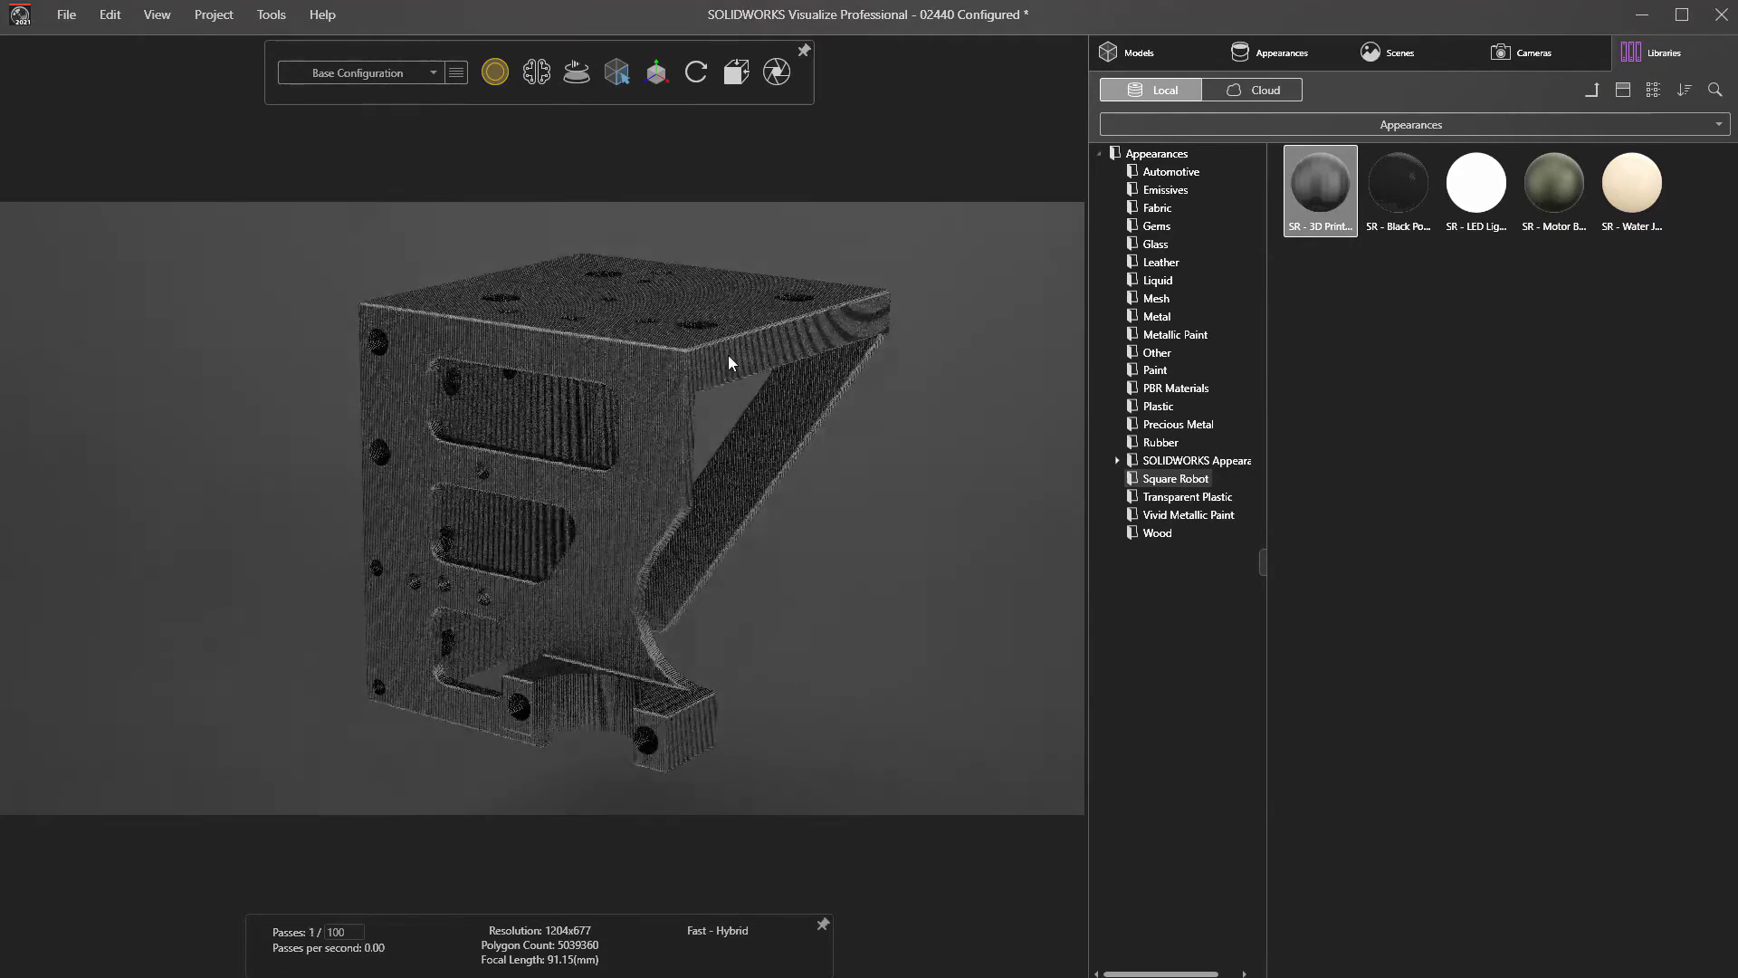
pyautogui.keyDown('shift'); pyautogui.moveTo(952, 381); pyautogui.dragTo(681, 542, button='middle'); pyautogui.keyUp('shift')
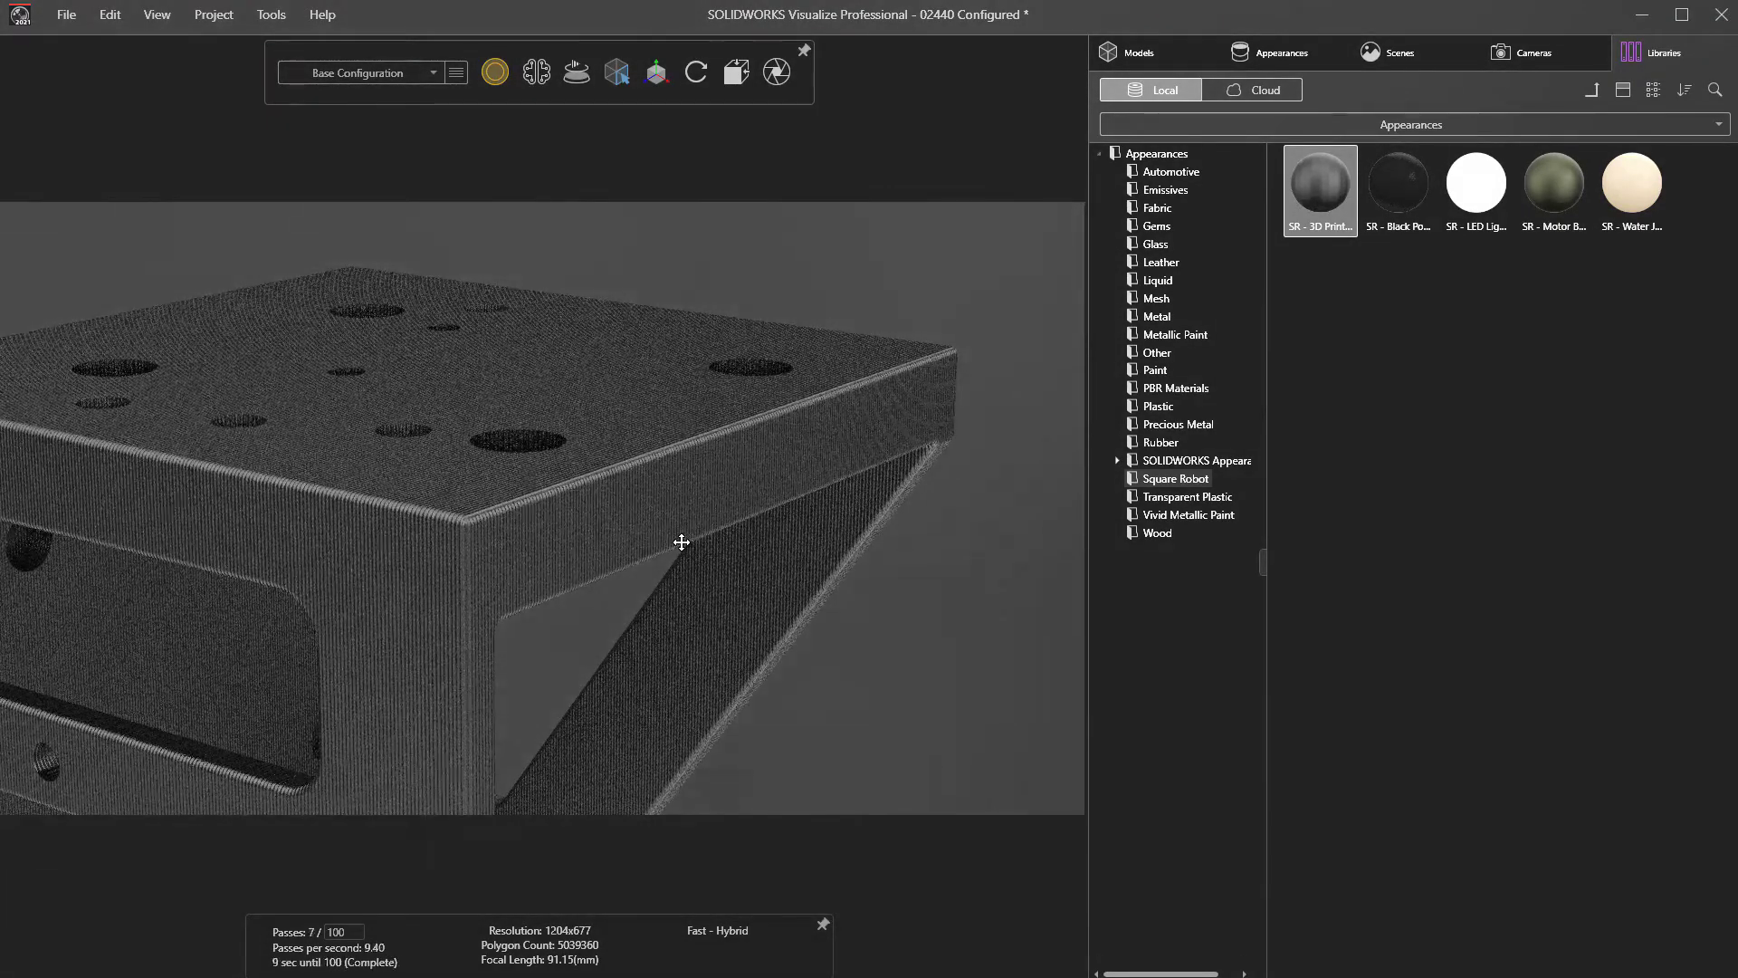
# Step: Change the texture mapping mode of the bracket's SR - 3D Print appearance to Planar
pyautogui.doubleClick(782, 500)
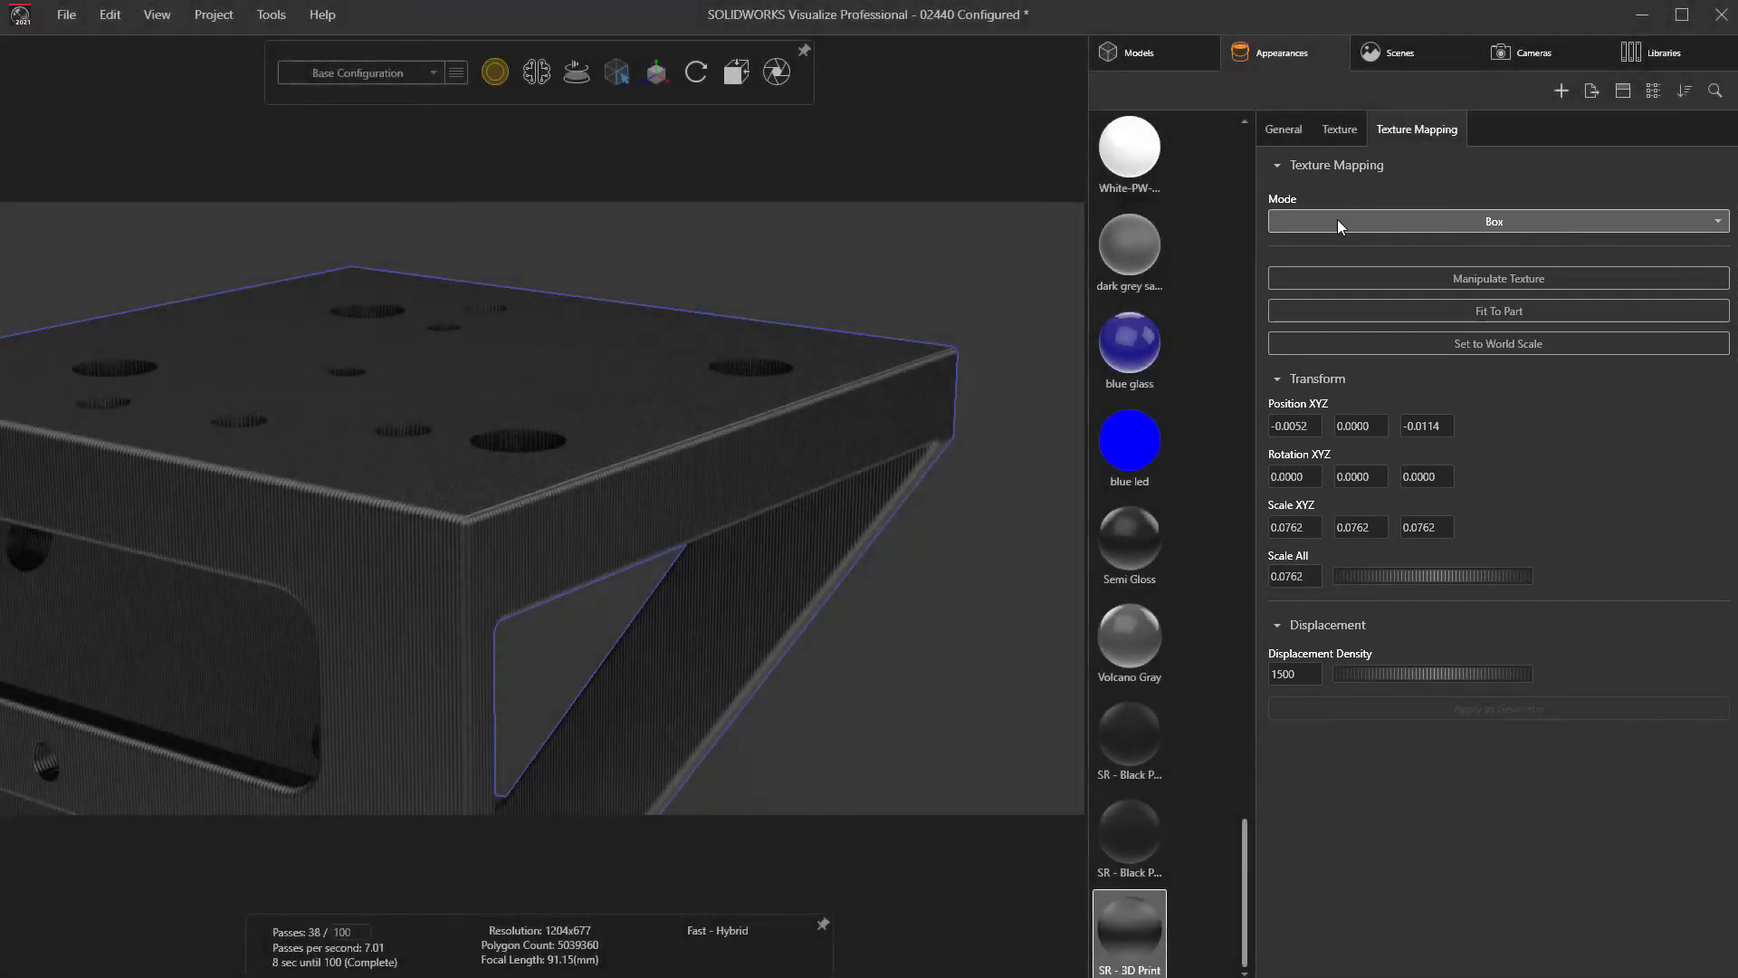
pyautogui.click(1337, 221)
pyautogui.click(1322, 299)
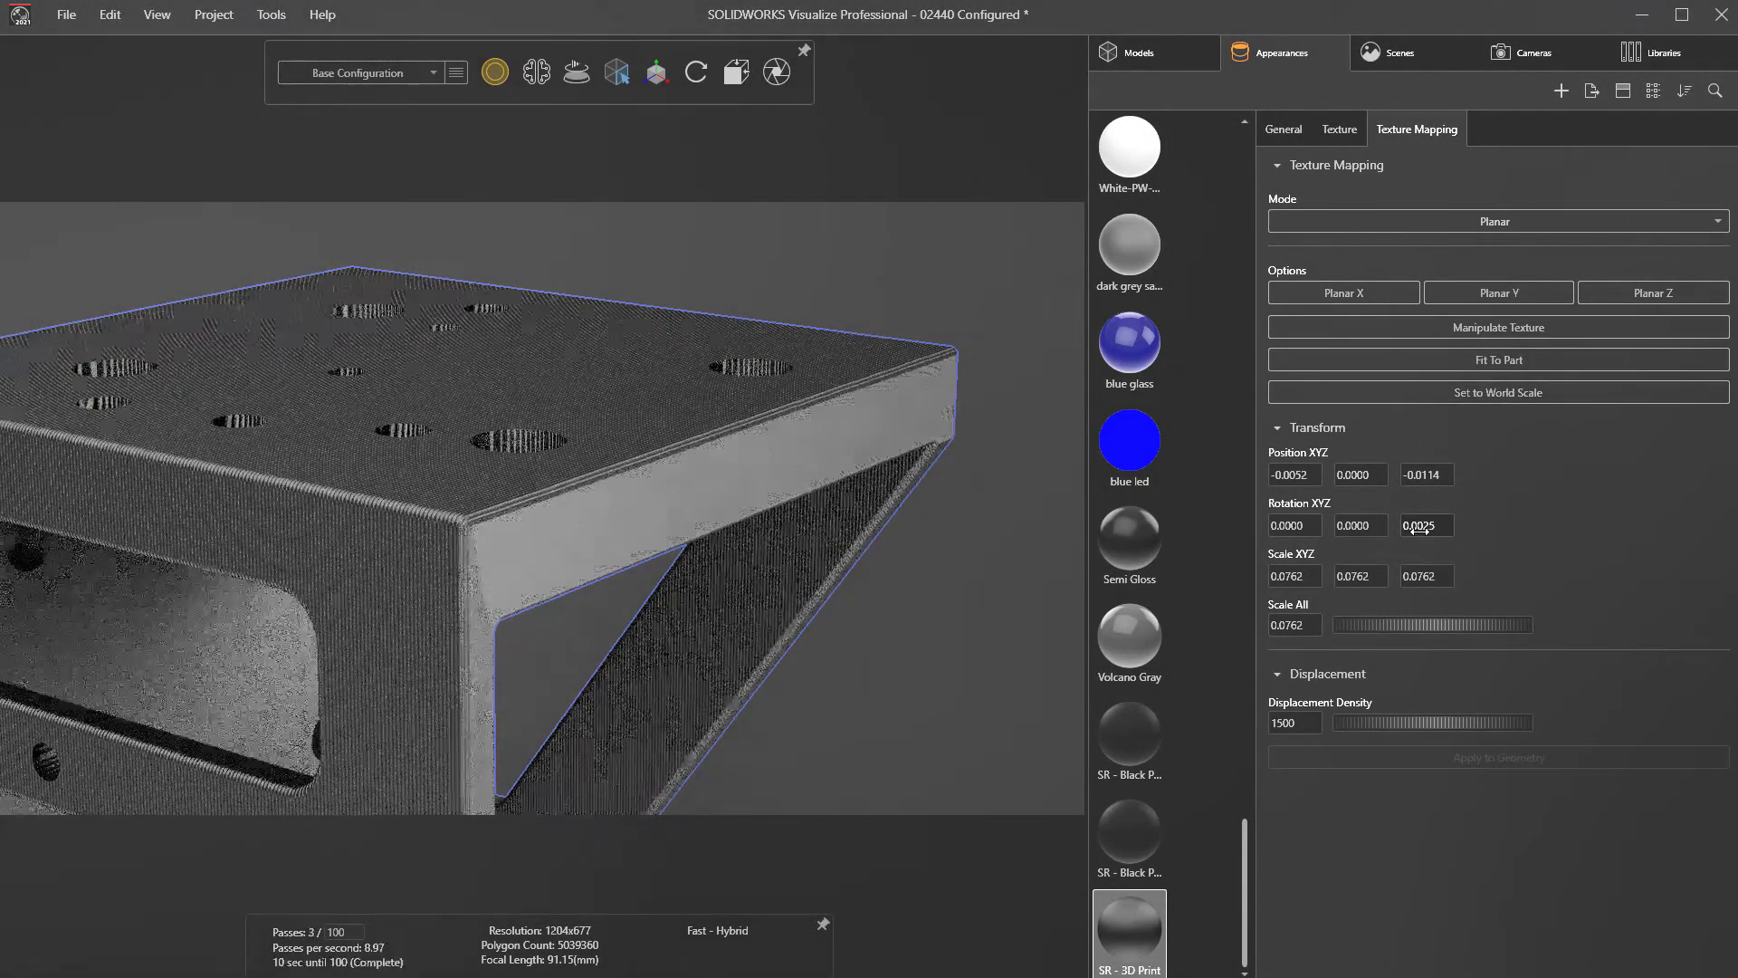
# Step: Set the Z rotation of the SR - 3D Print texture mapping to 45
pyautogui.click(1418, 526)
pyautogui.write('45')
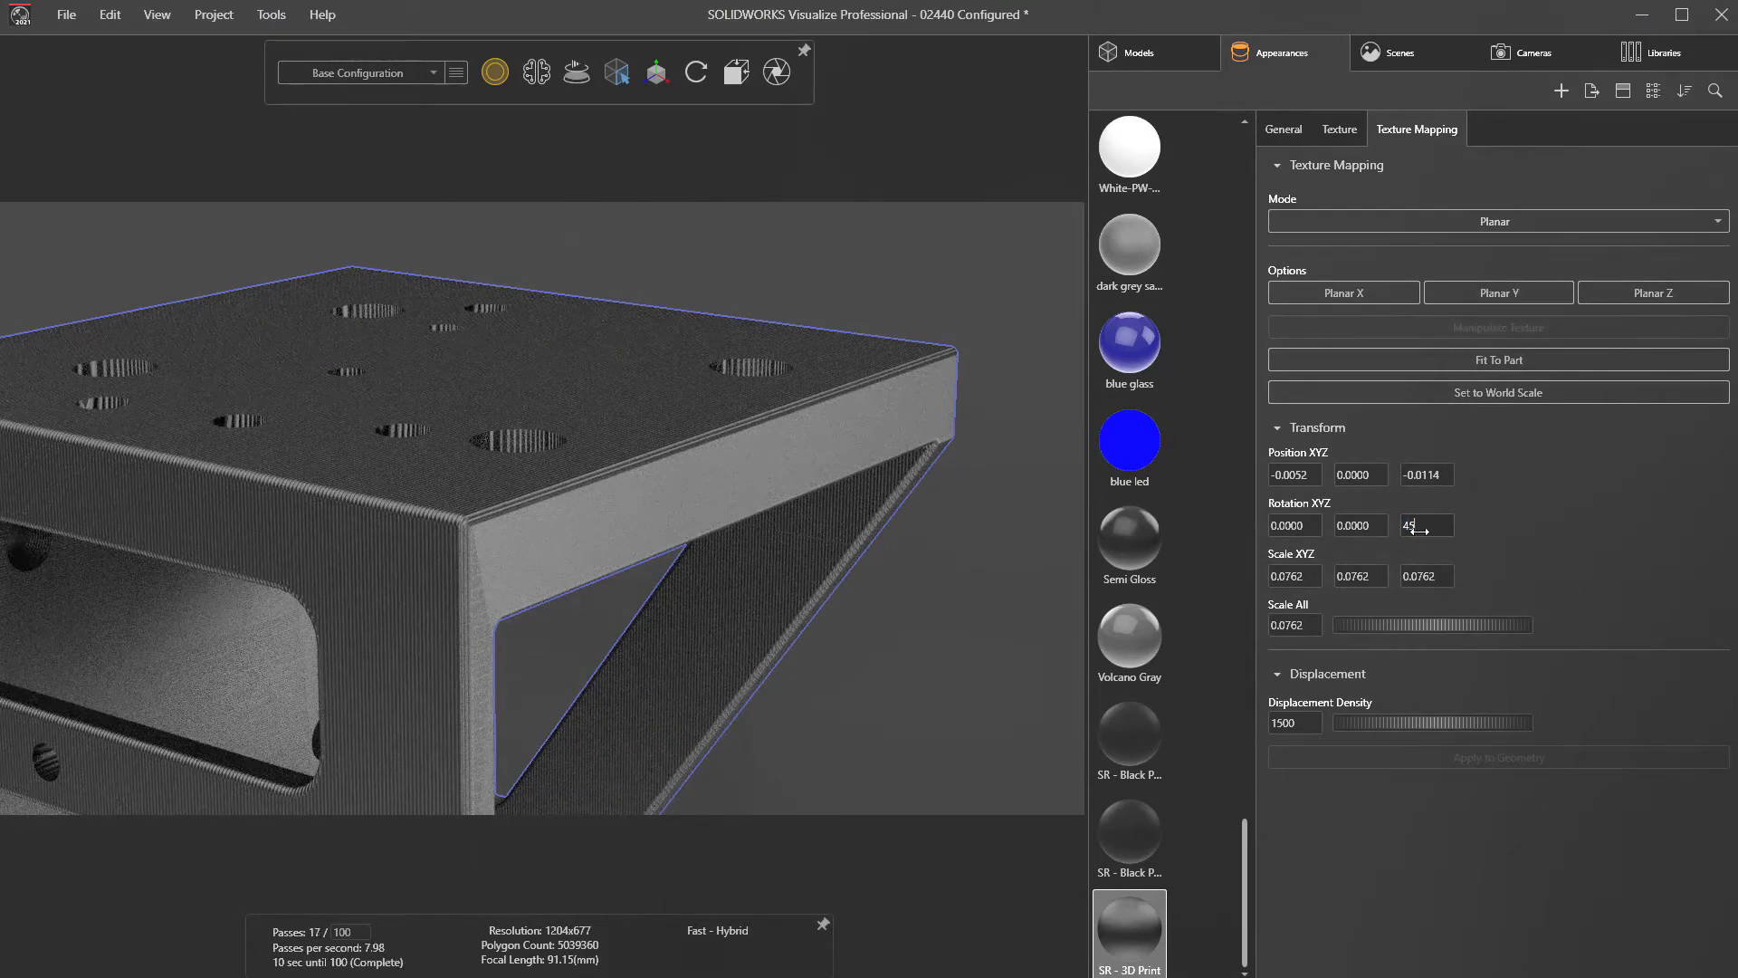
pyautogui.press('Tab')
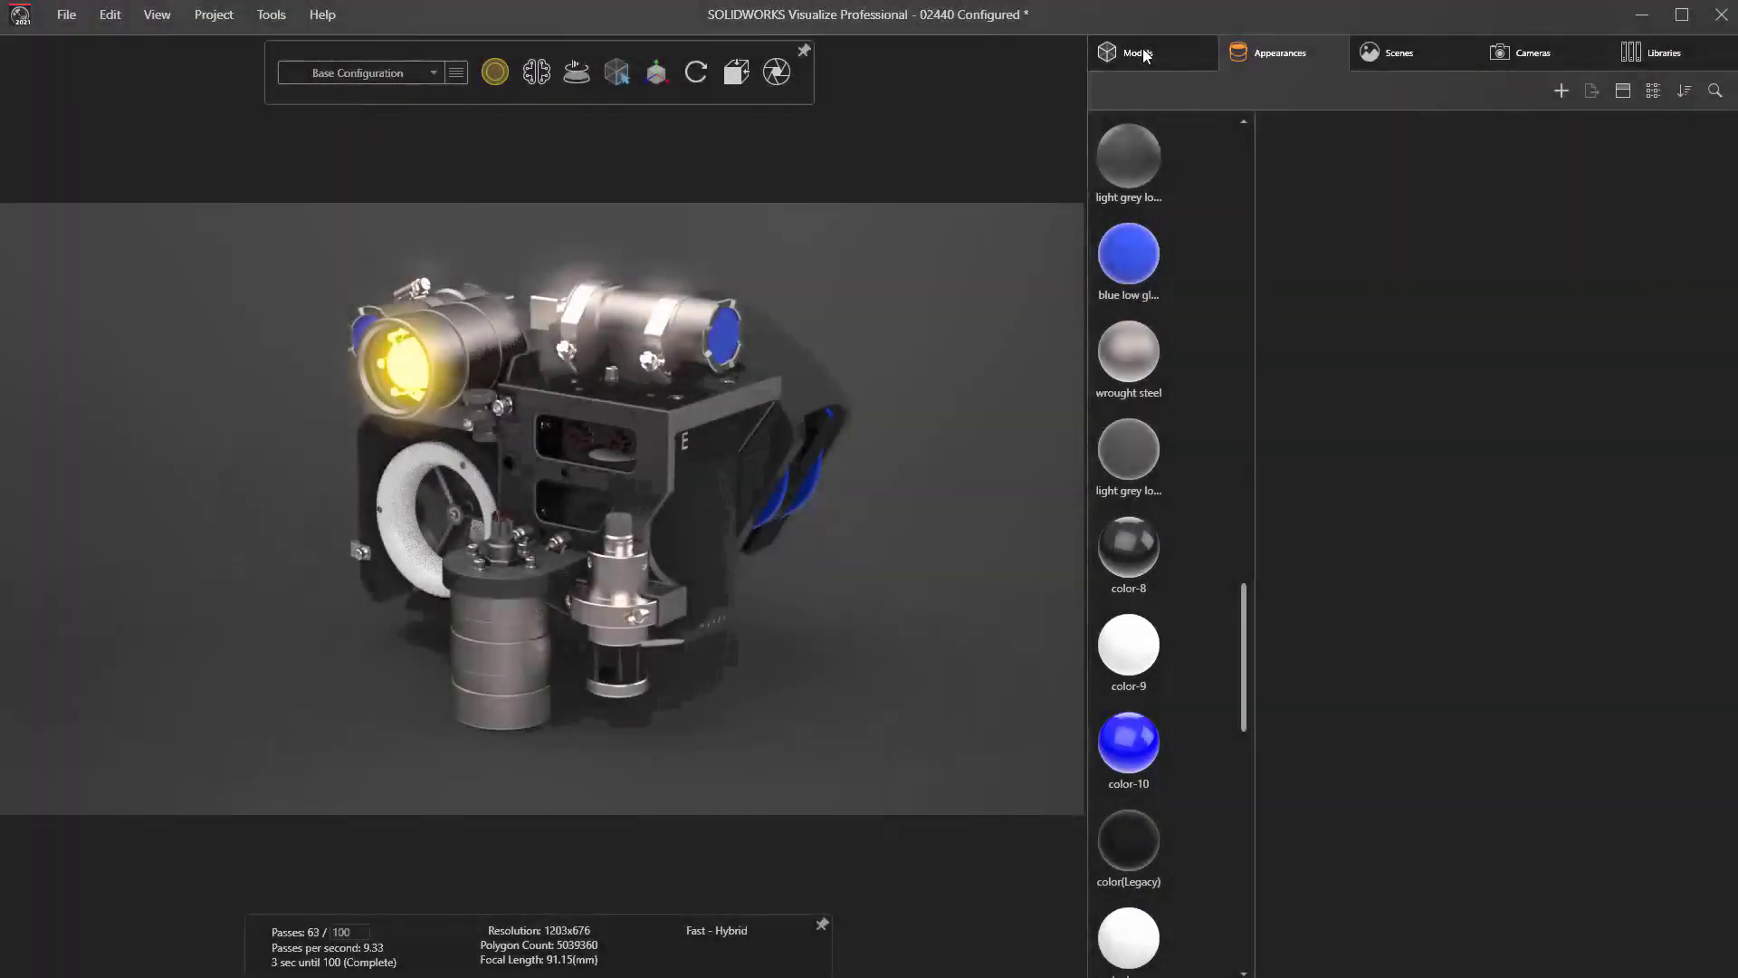
# Step: Switch the model set from Wet-Cable_Suppressed to Brackets and Housing
pyautogui.click(1145, 55)
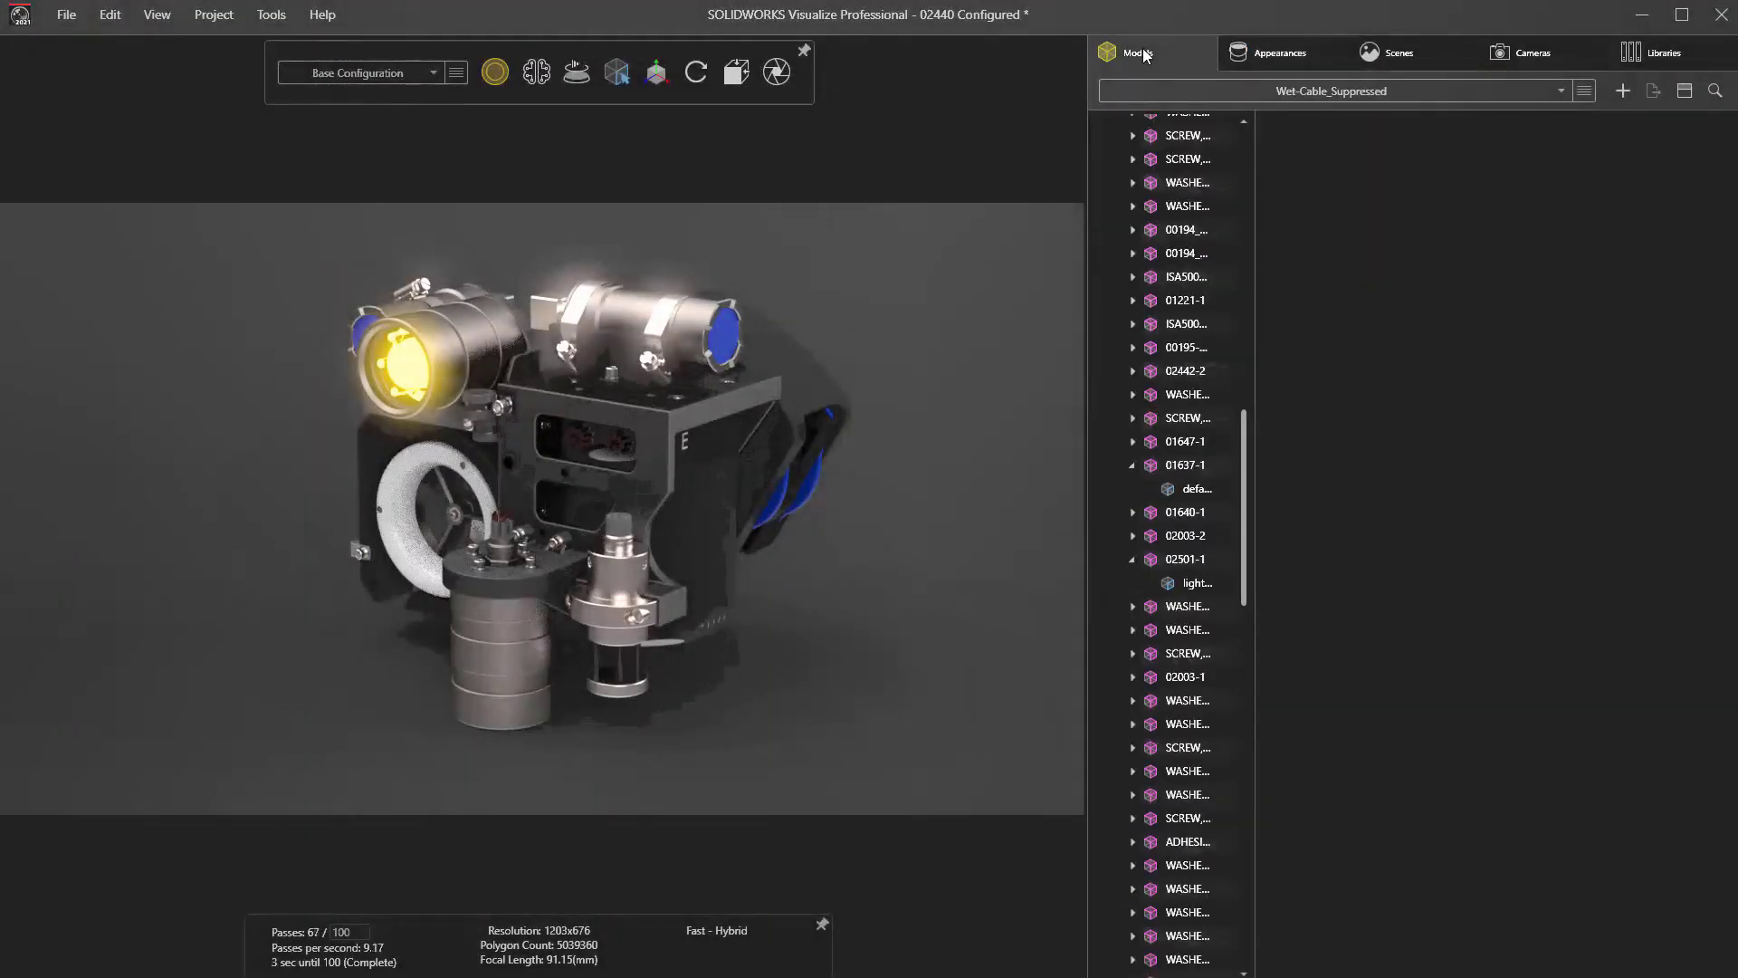
pyautogui.click(1192, 92)
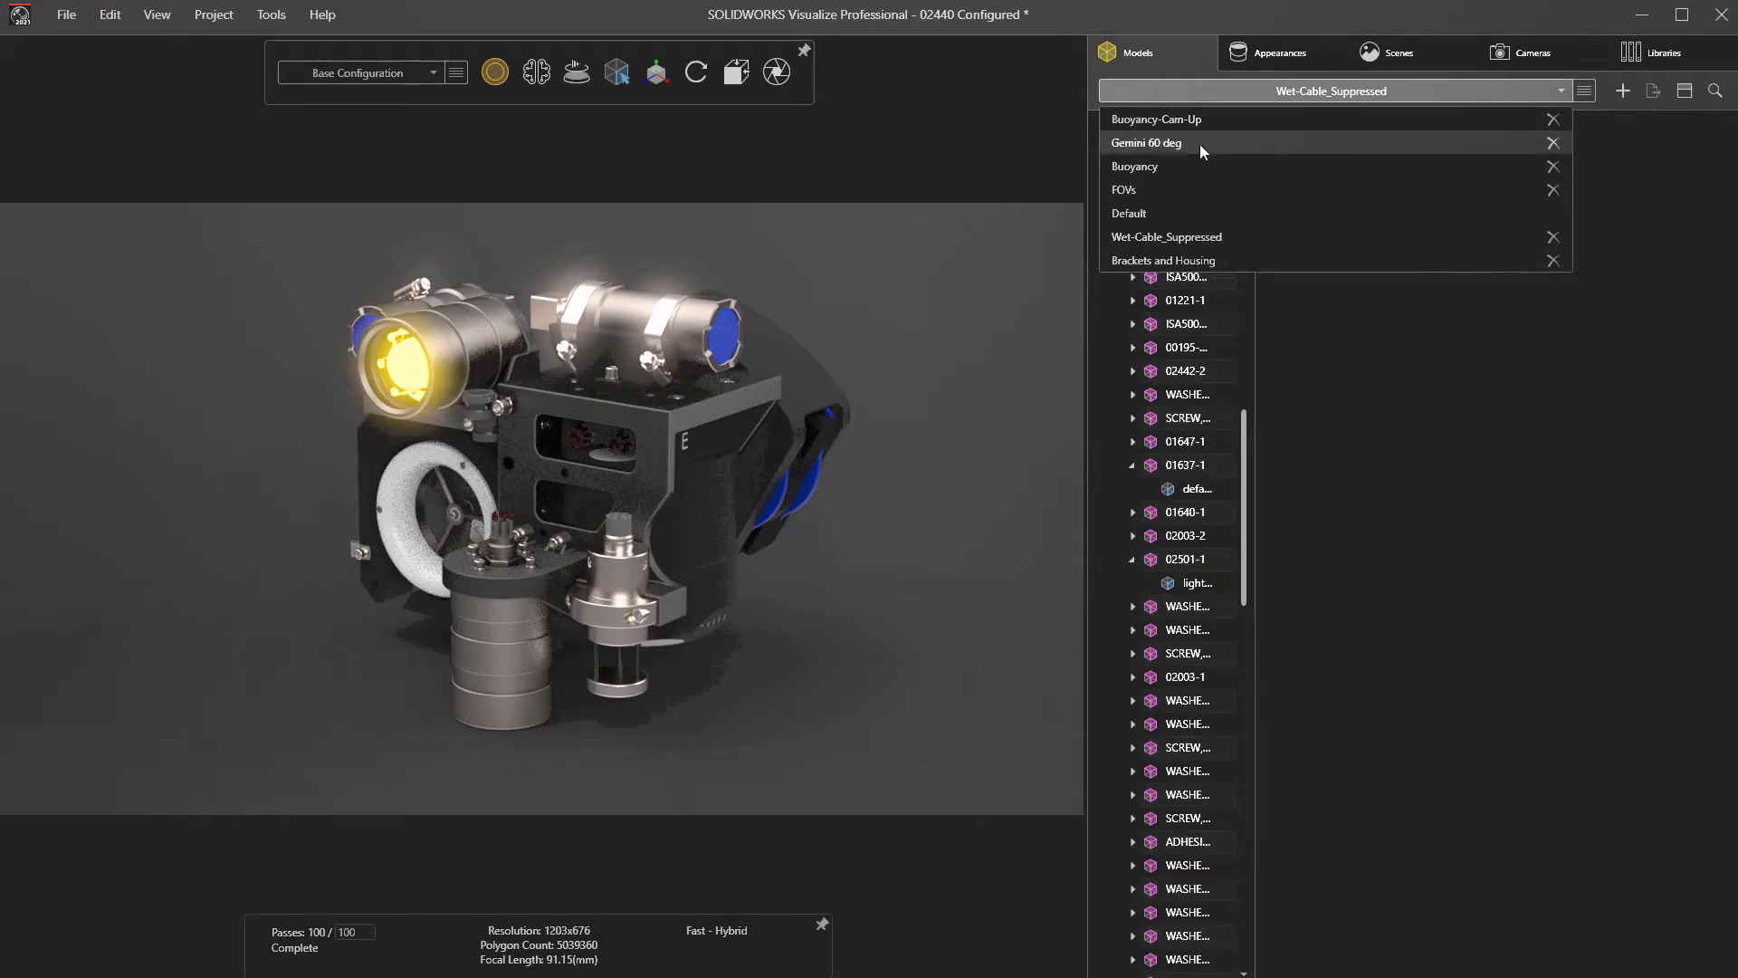
pyautogui.click(1251, 262)
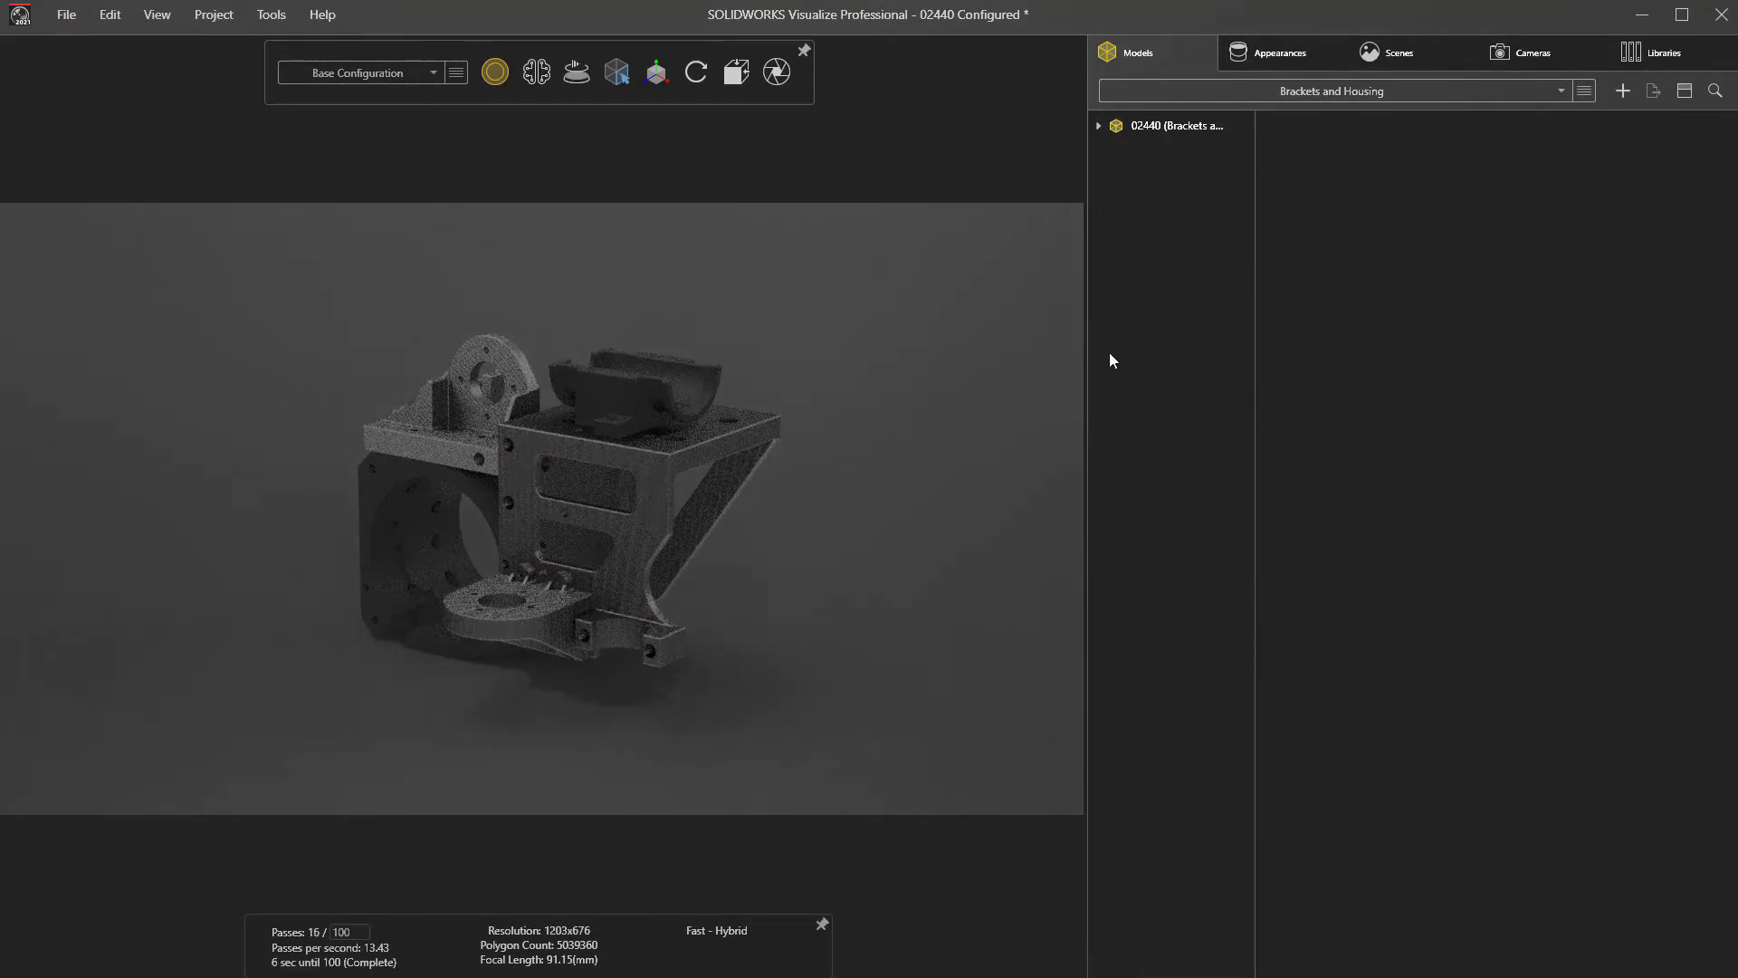
# Step: Add a new cutting plane to the Brackets and Housing model and move it about 0.02 along Z
pyautogui.moveTo(982, 497); pyautogui.dragTo(512, 521)
pyautogui.moveTo(774, 566); pyautogui.dragTo(756, 529, button='middle')
pyautogui.scroll(5, 897, 508)
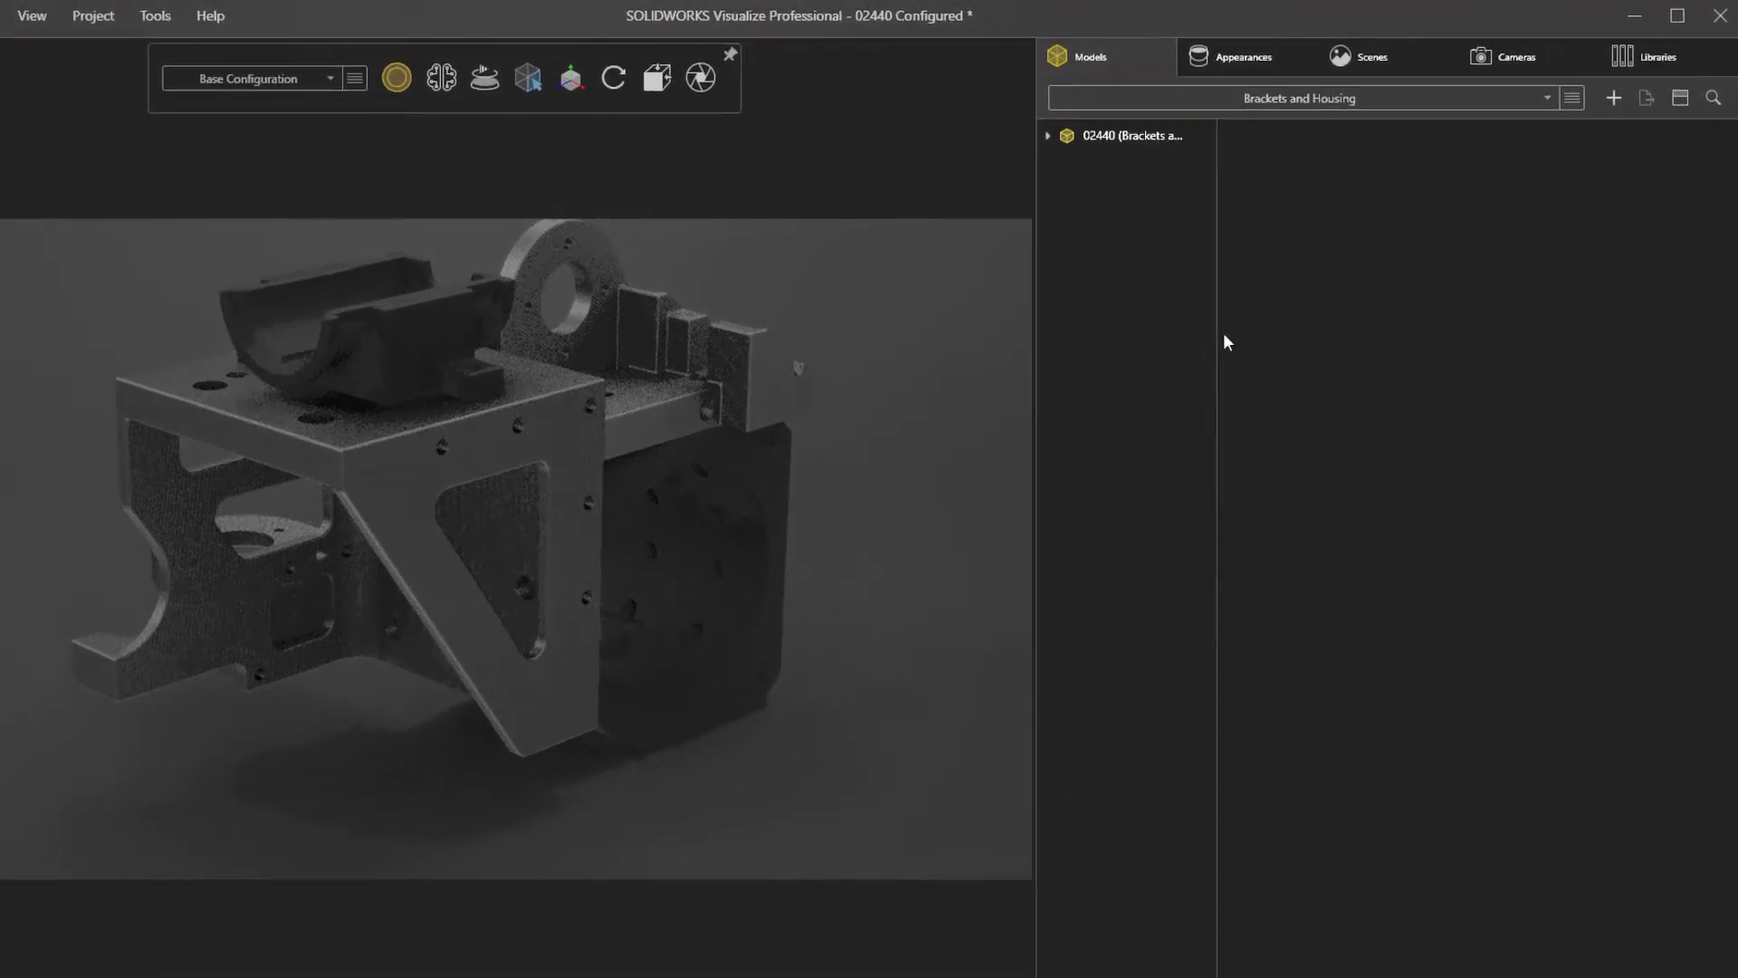
pyautogui.click(1611, 98)
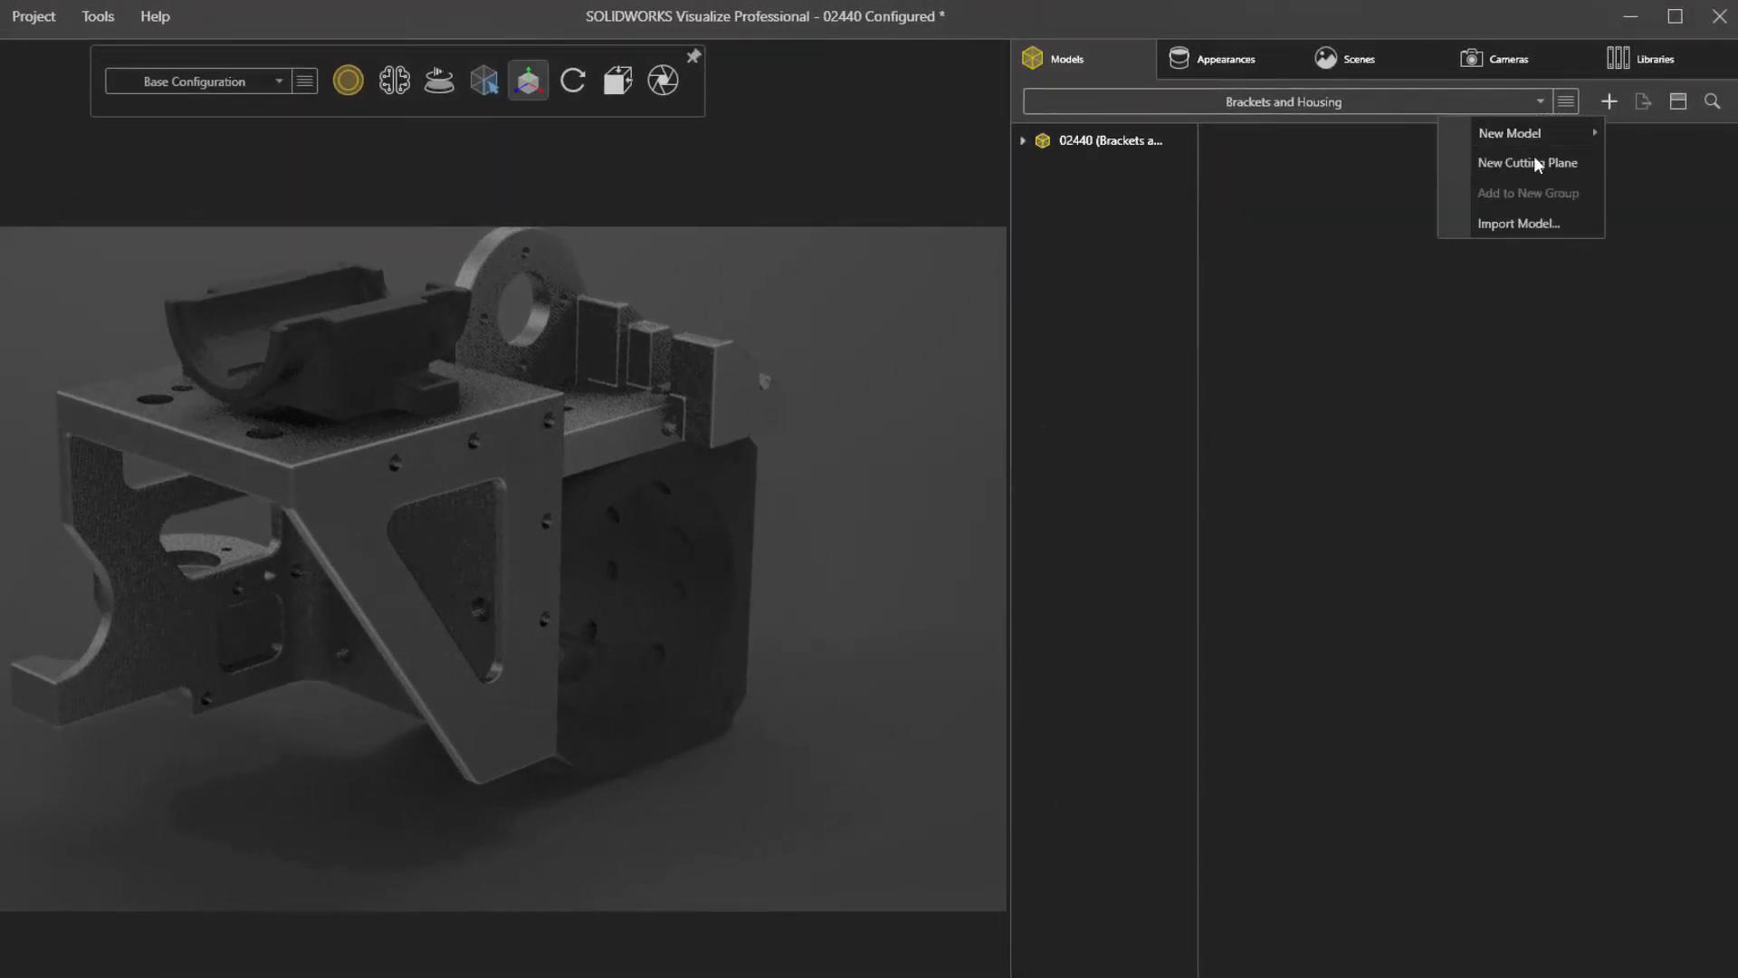
pyautogui.click(1512, 166)
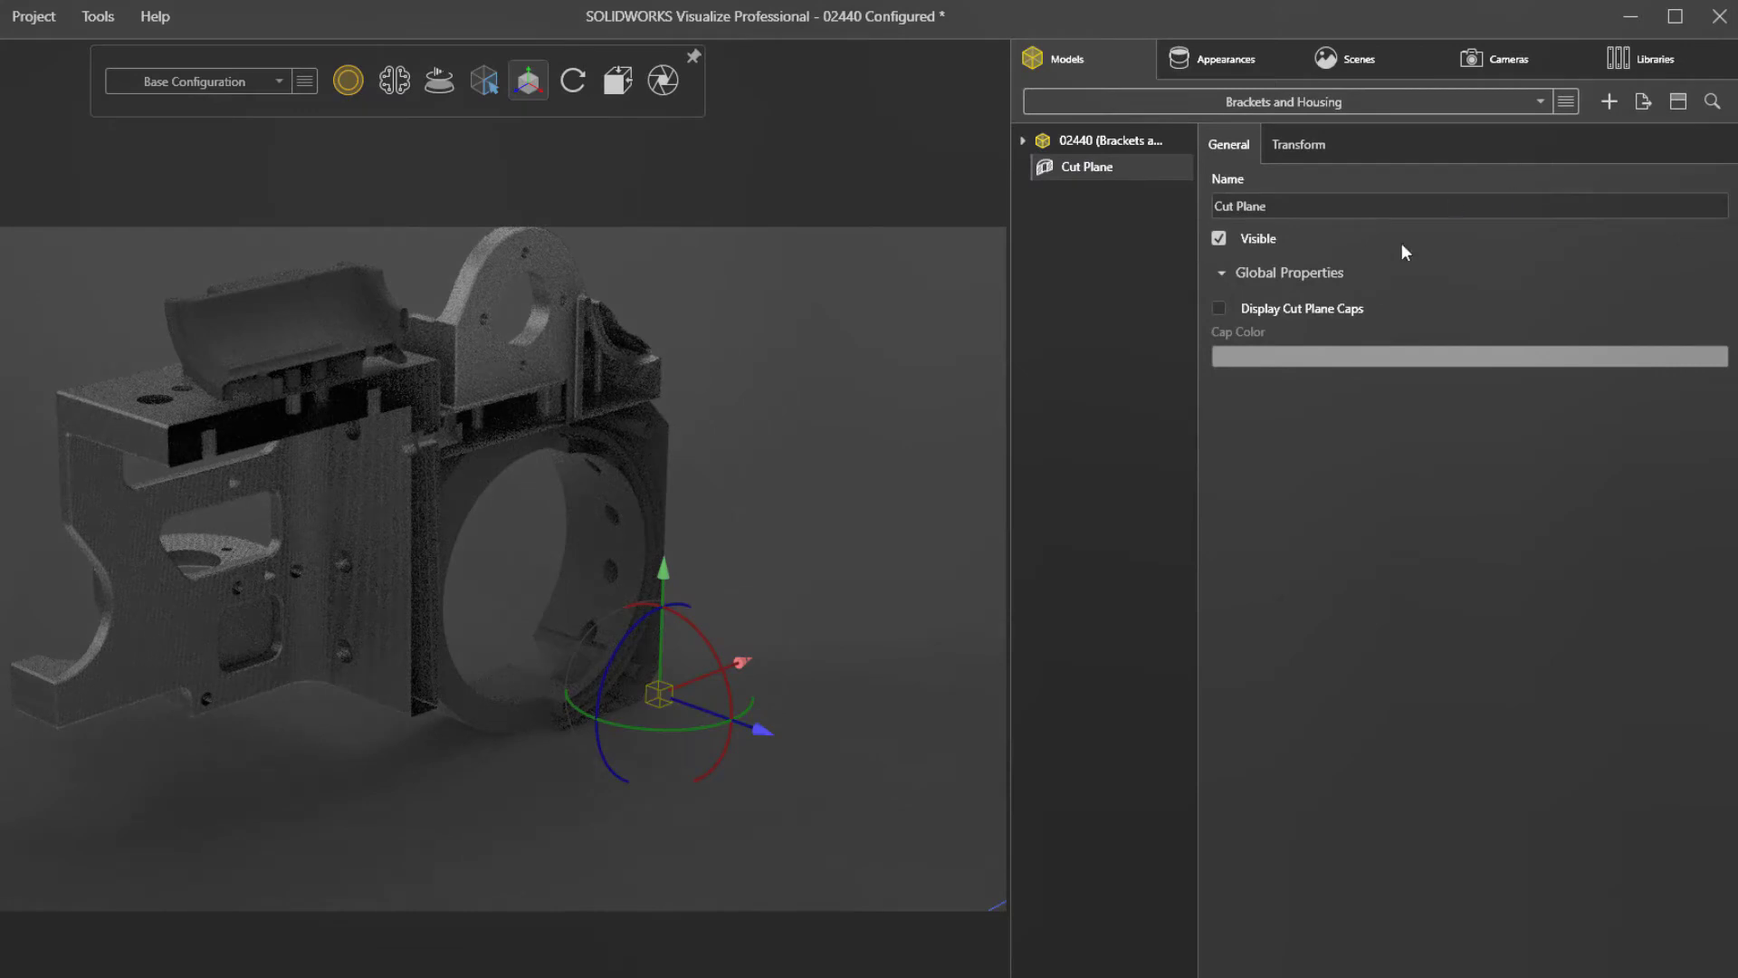
pyautogui.moveTo(764, 731); pyautogui.dragTo(800, 752)
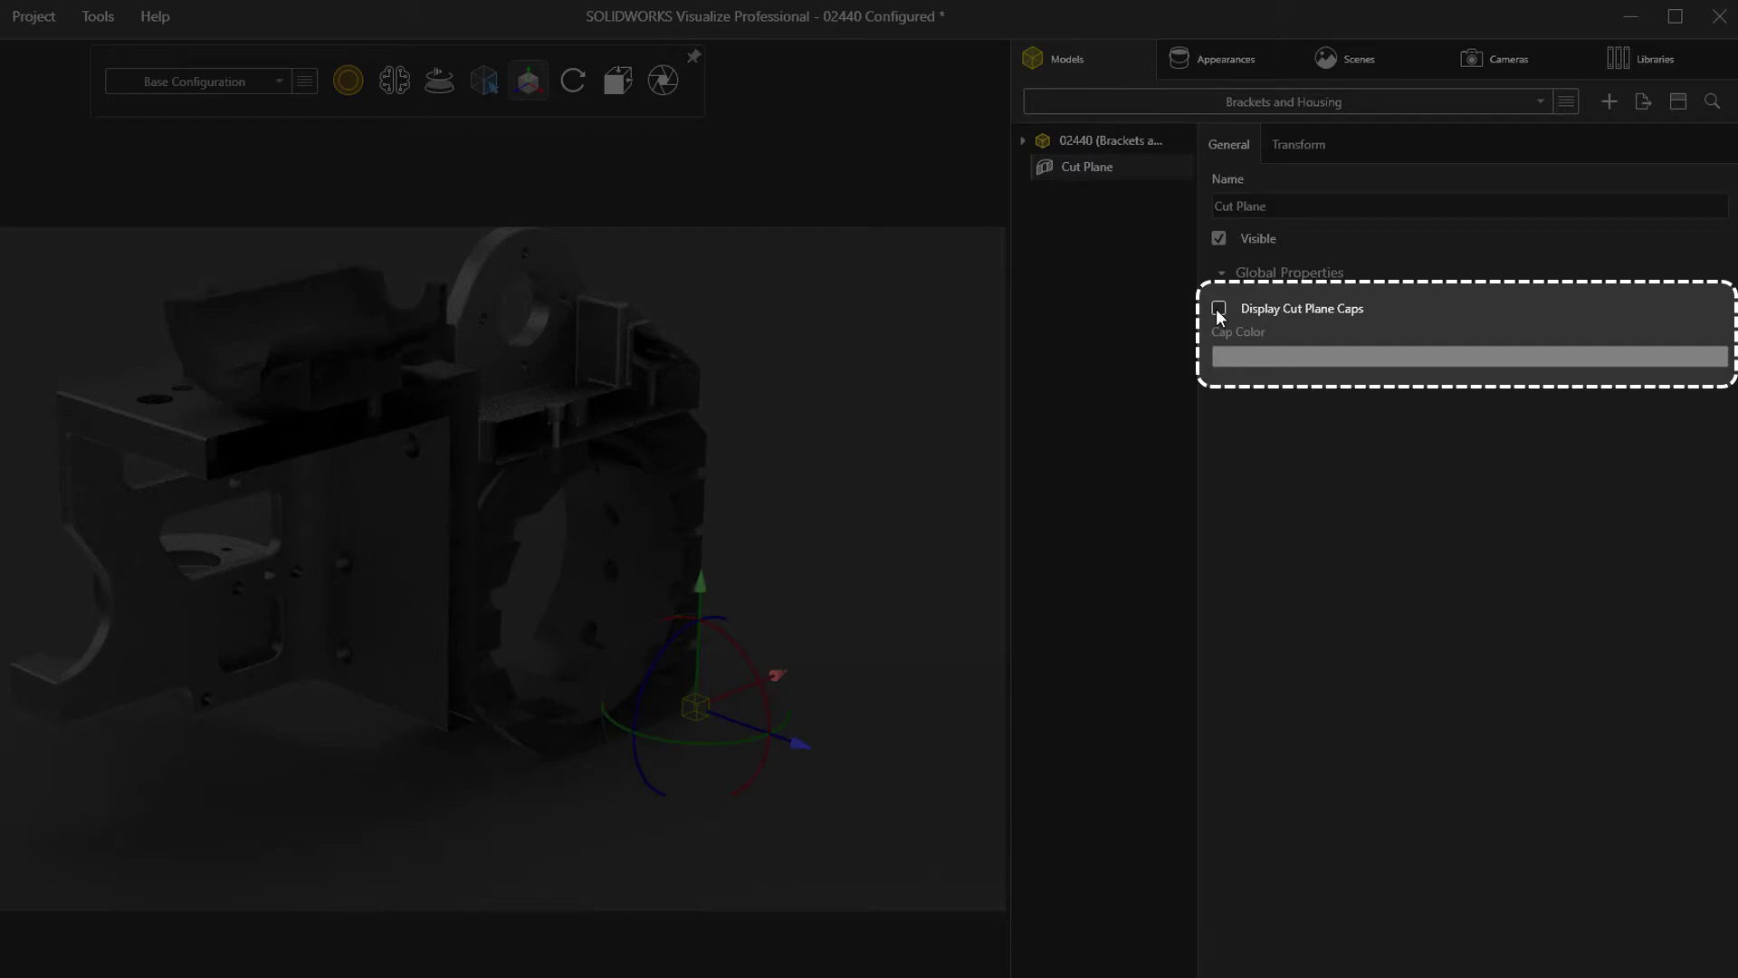
# Step: Display the cut plane caps and color them bright green with hue 117, saturation 93 and value 94
pyautogui.click(1219, 309)
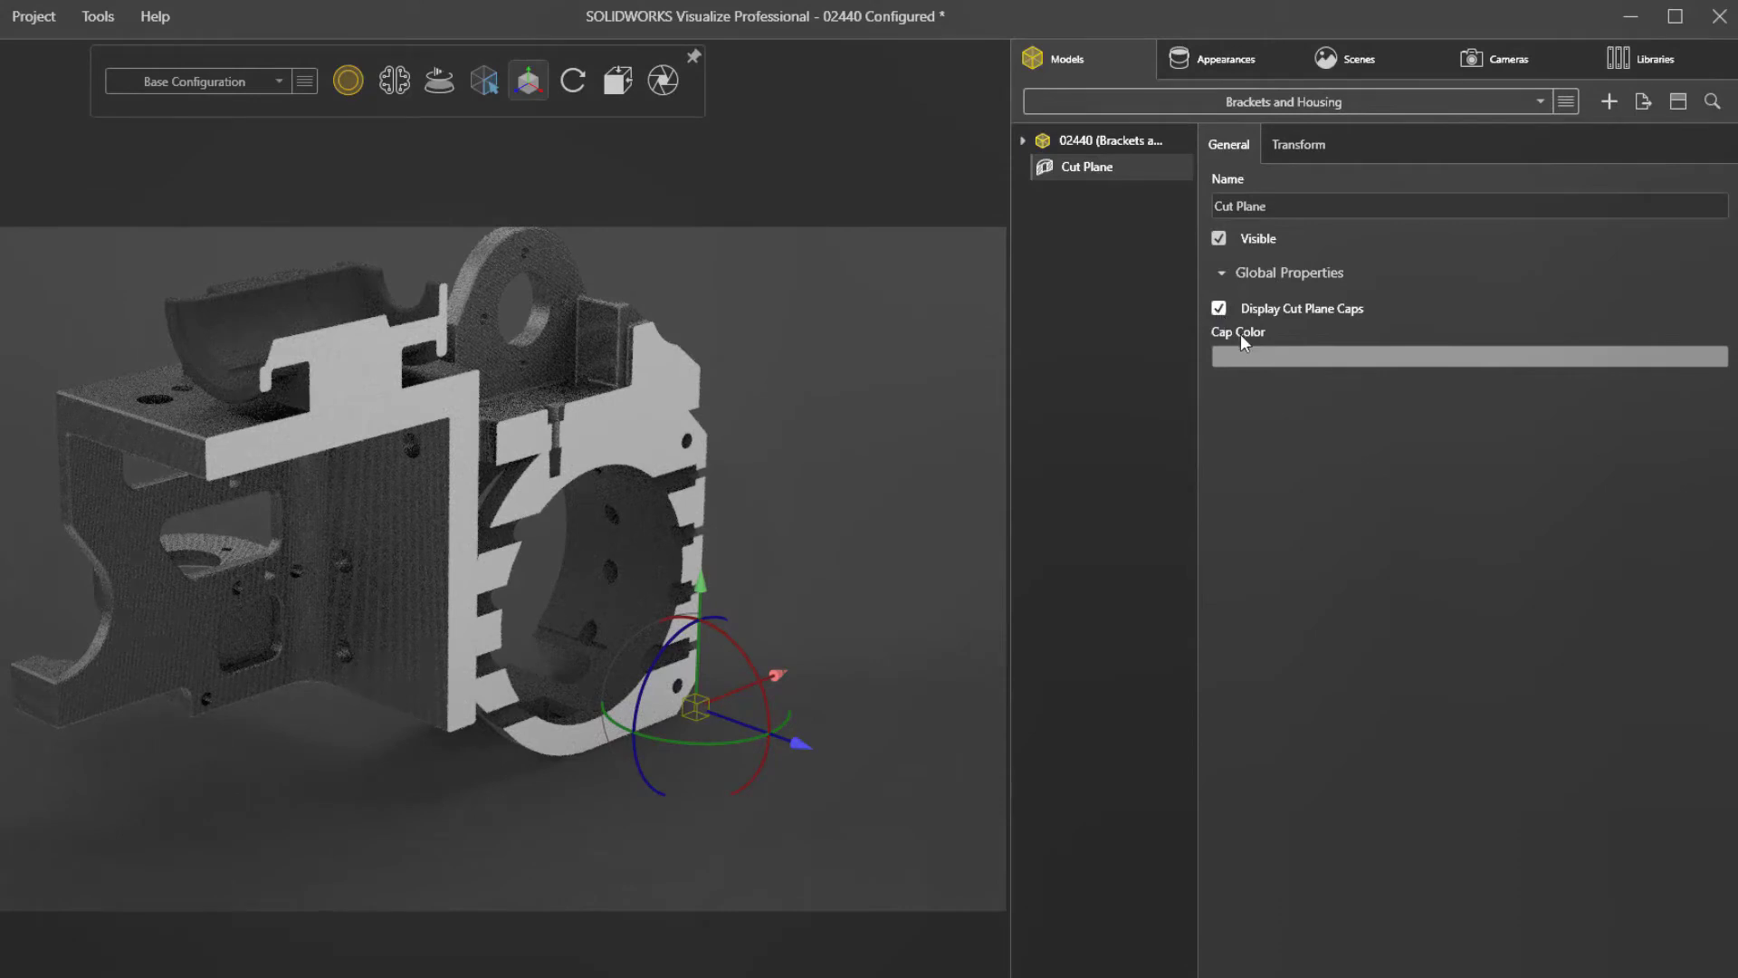
pyautogui.click(1257, 356)
pyautogui.moveTo(1059, 531); pyautogui.dragTo(1073, 533)
pyautogui.moveTo(1168, 403); pyautogui.dragTo(1193, 367)
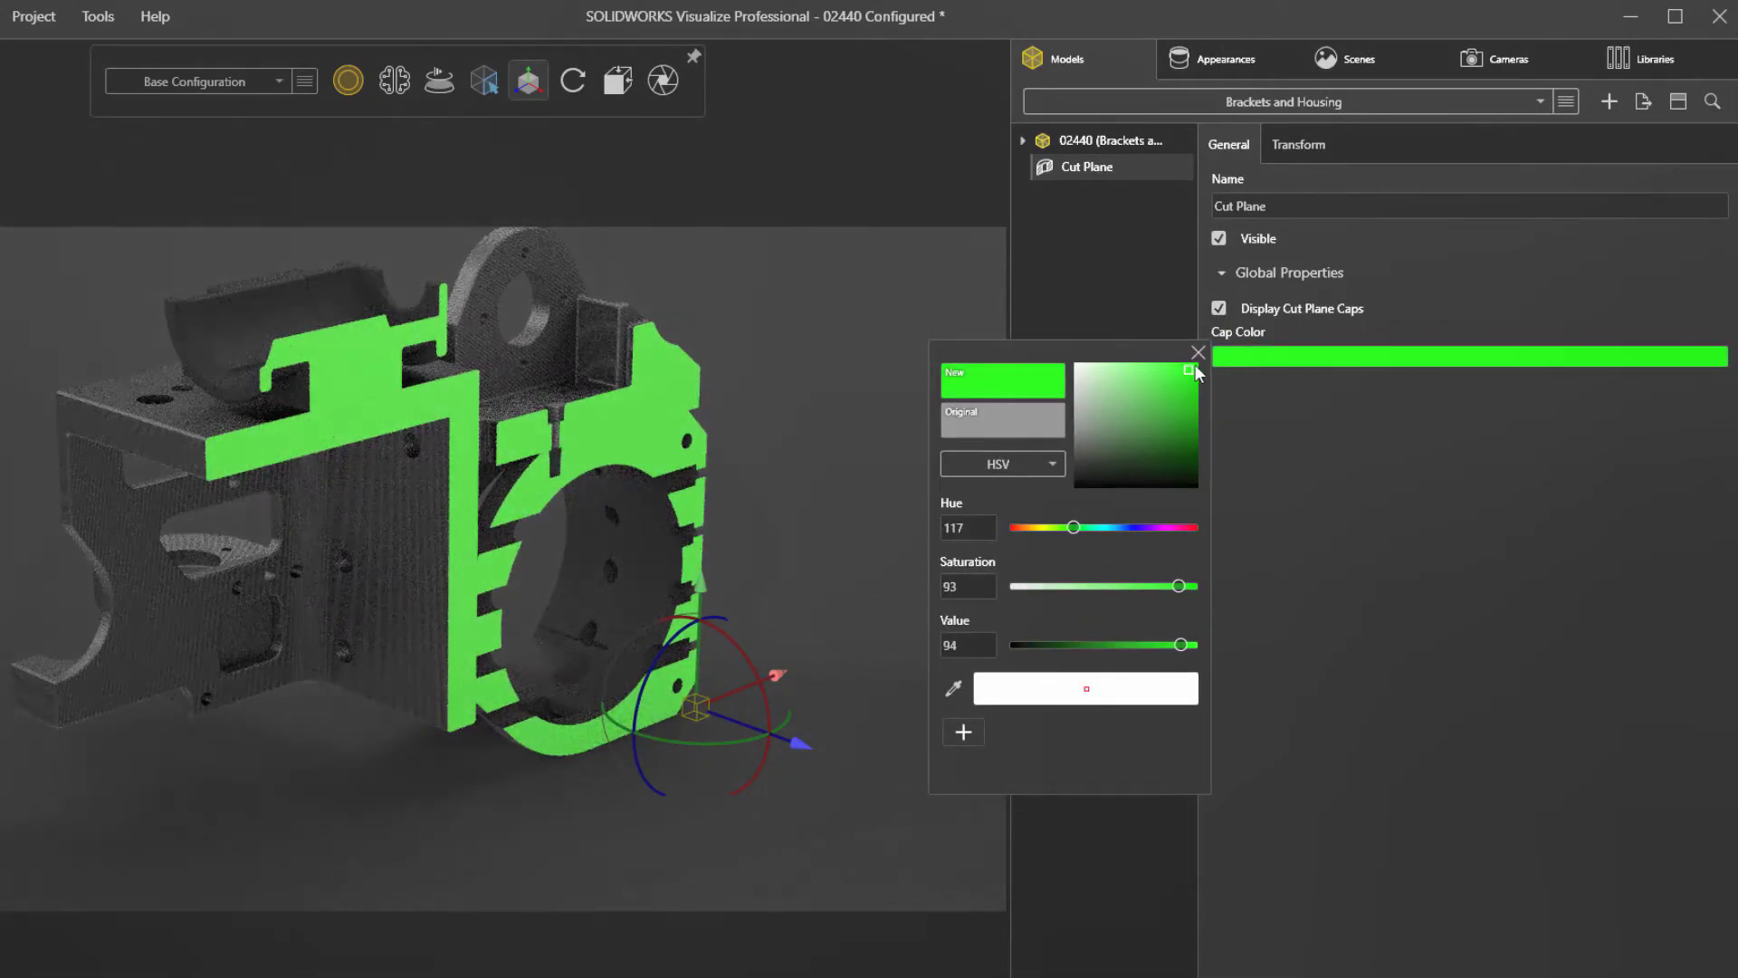
pyautogui.click(1198, 353)
# Step: Add a second cutting plane, rotated 90 degrees about Y and flipped, and move it to about -0.17 in X
pyautogui.click(1609, 102)
pyautogui.click(1526, 156)
pyautogui.click(1298, 144)
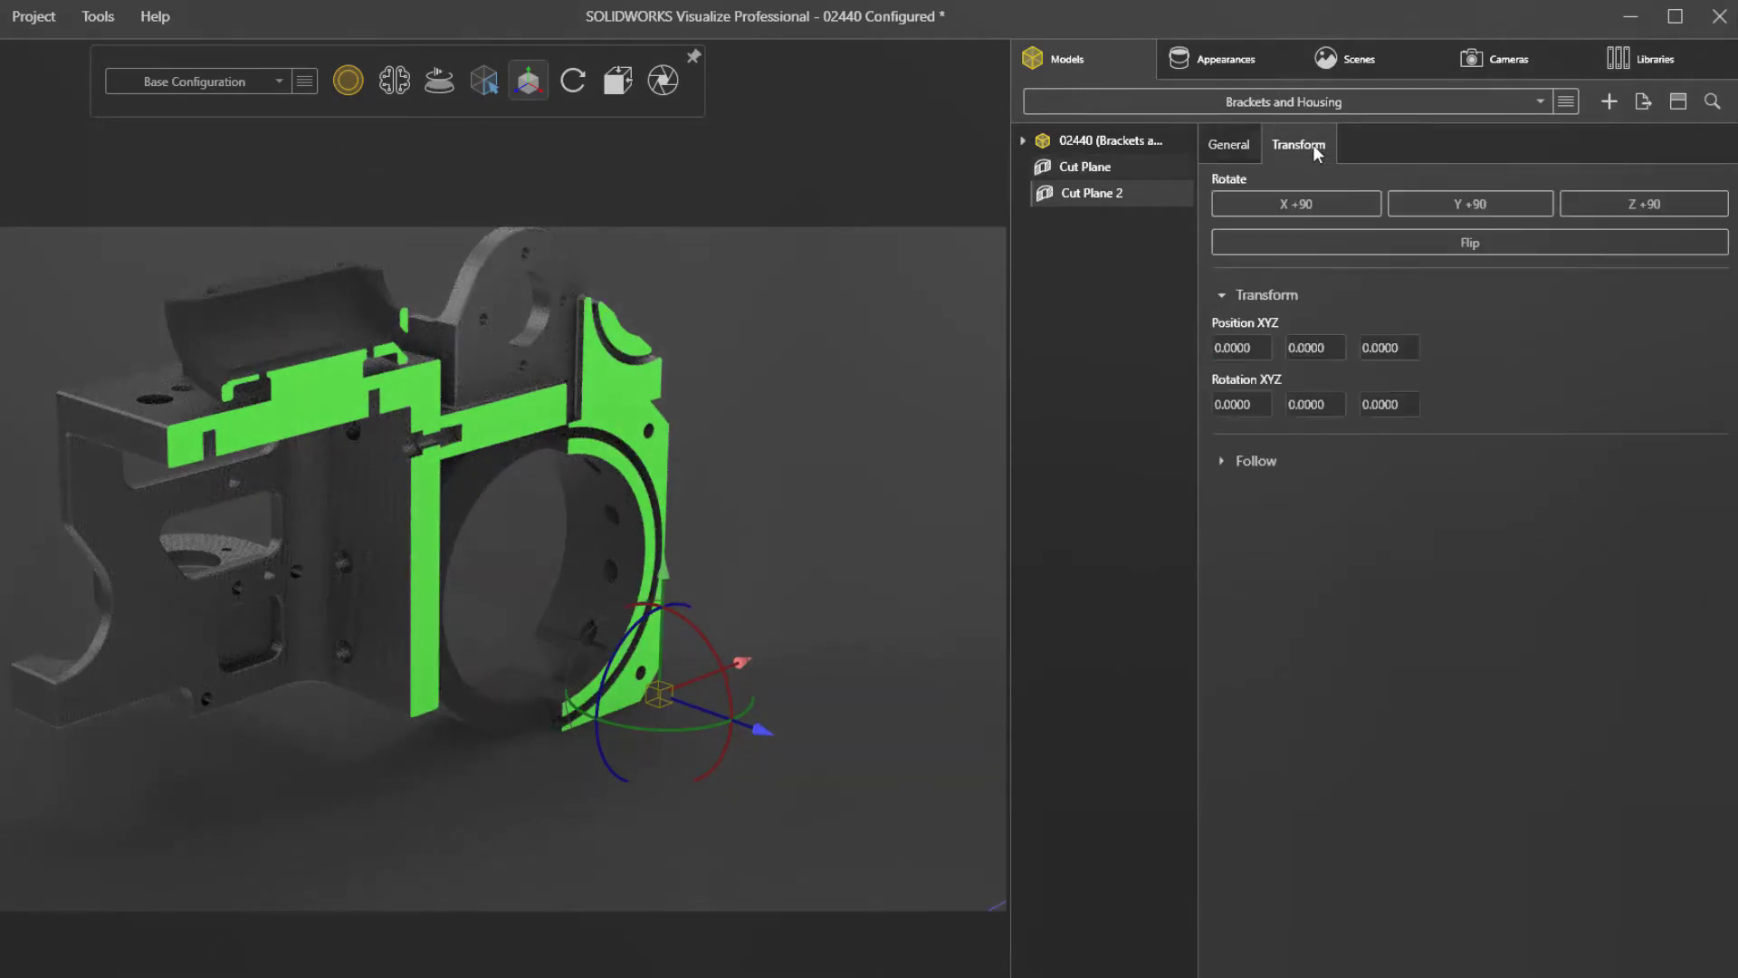
pyautogui.click(1470, 204)
pyautogui.click(1471, 243)
pyautogui.moveTo(790, 659); pyautogui.dragTo(456, 743)
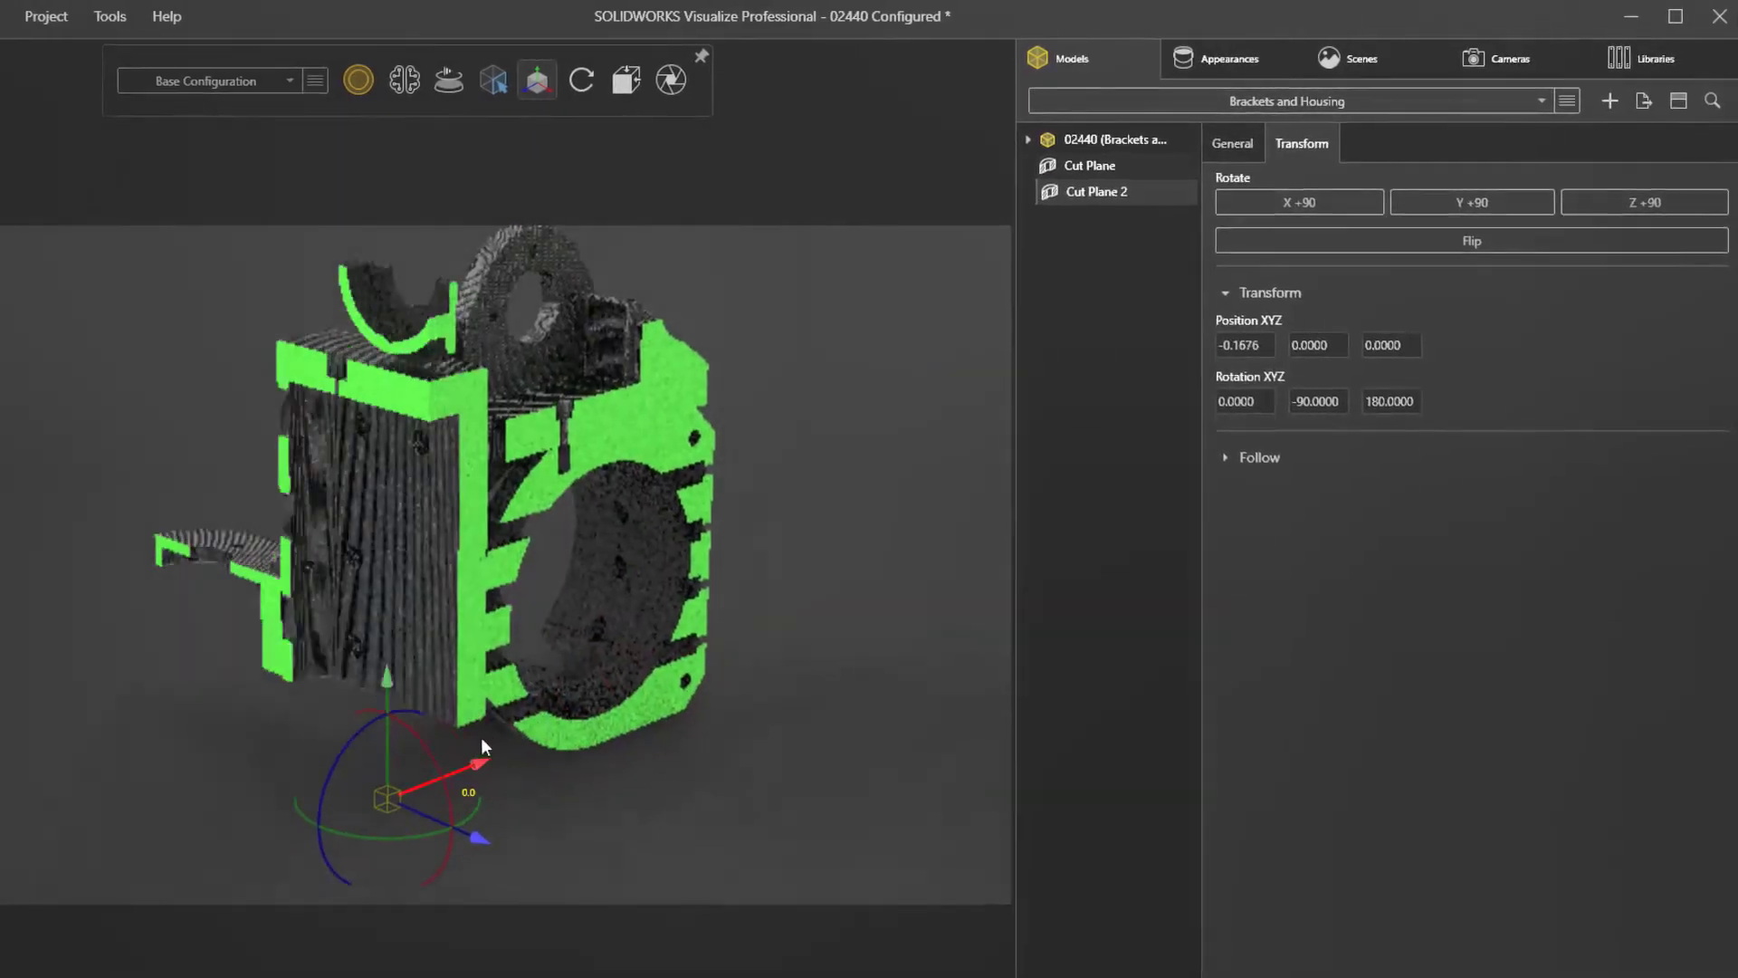
# Step: Create one new configuration that hides the first cutting plane and another that hides the second cutting plane
pyautogui.click(849, 557)
pyautogui.rightClick(1120, 164)
pyautogui.moveTo(1251, 454)
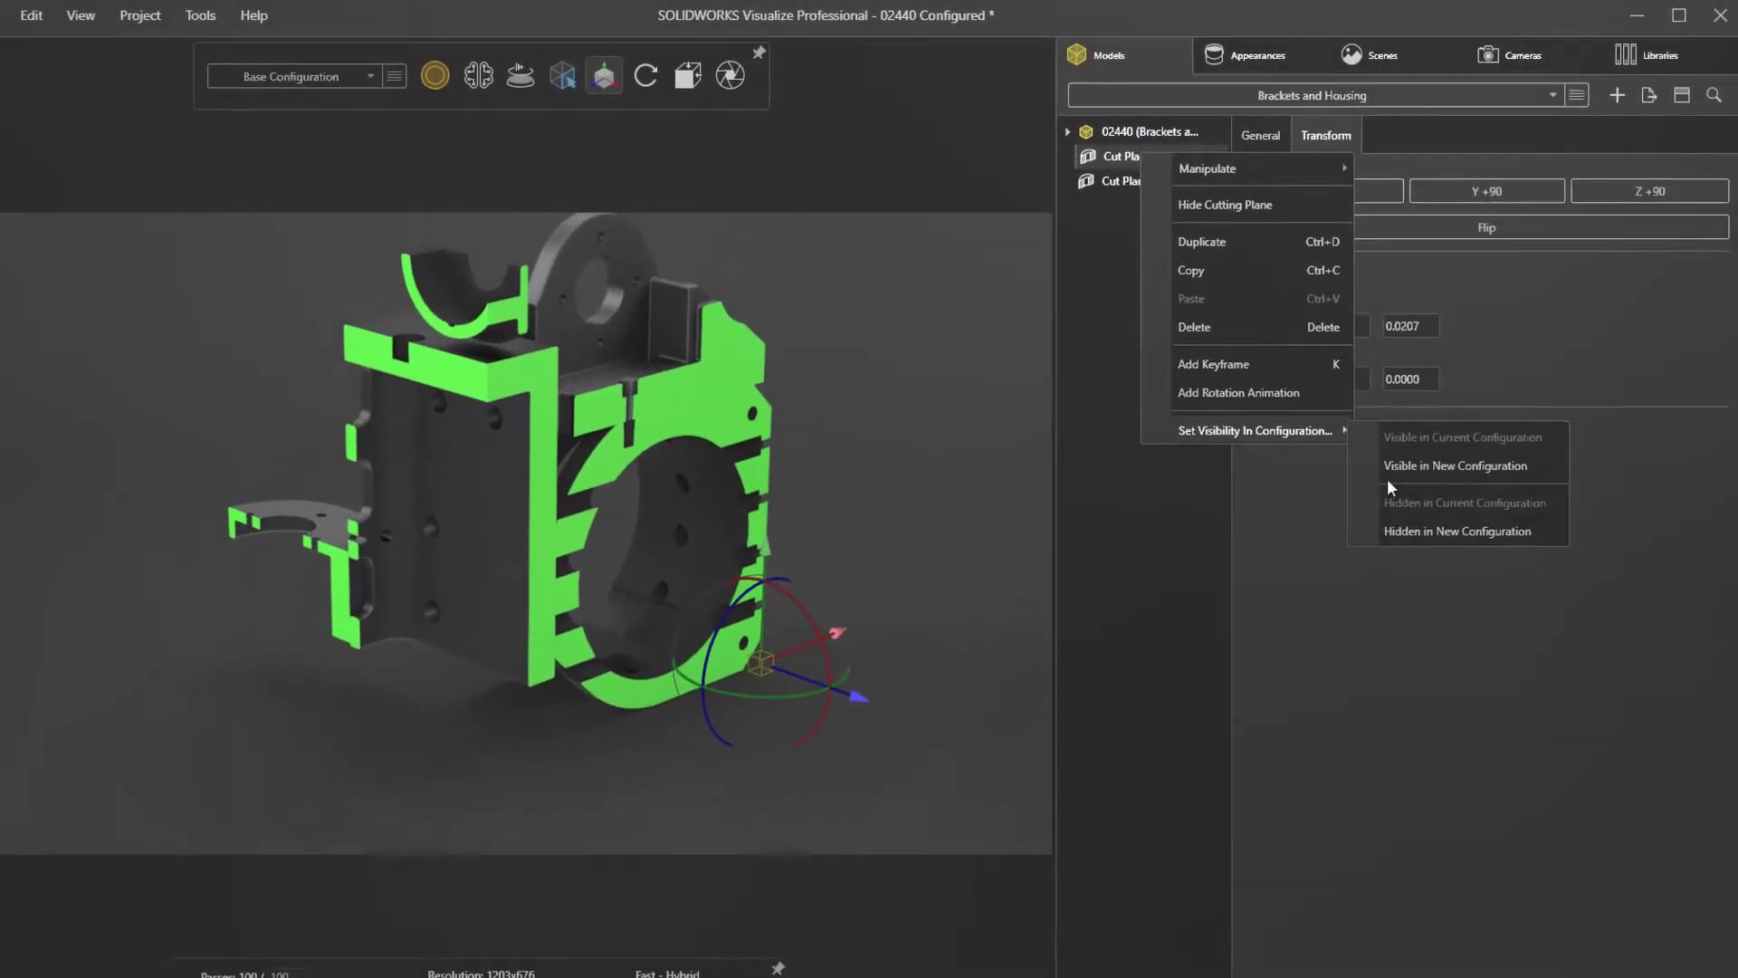
pyautogui.click(1378, 560)
pyautogui.rightClick(1140, 187)
pyautogui.click(1436, 546)
pyautogui.click(381, 75)
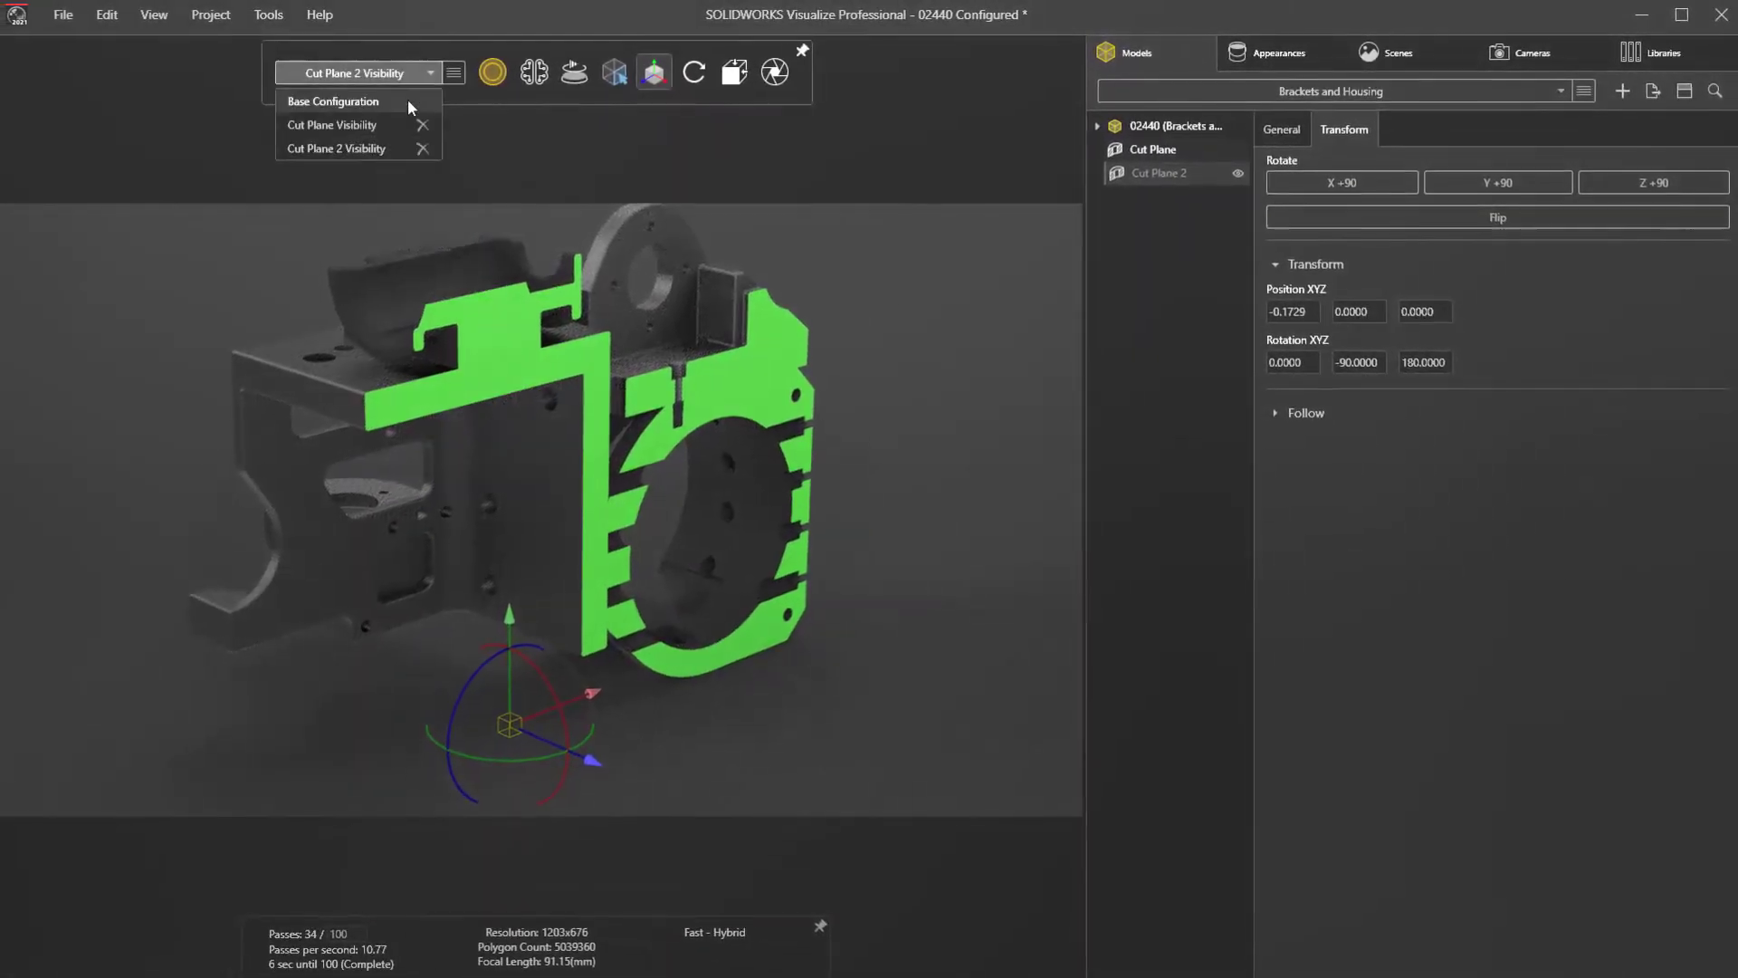
pyautogui.click(410, 101)
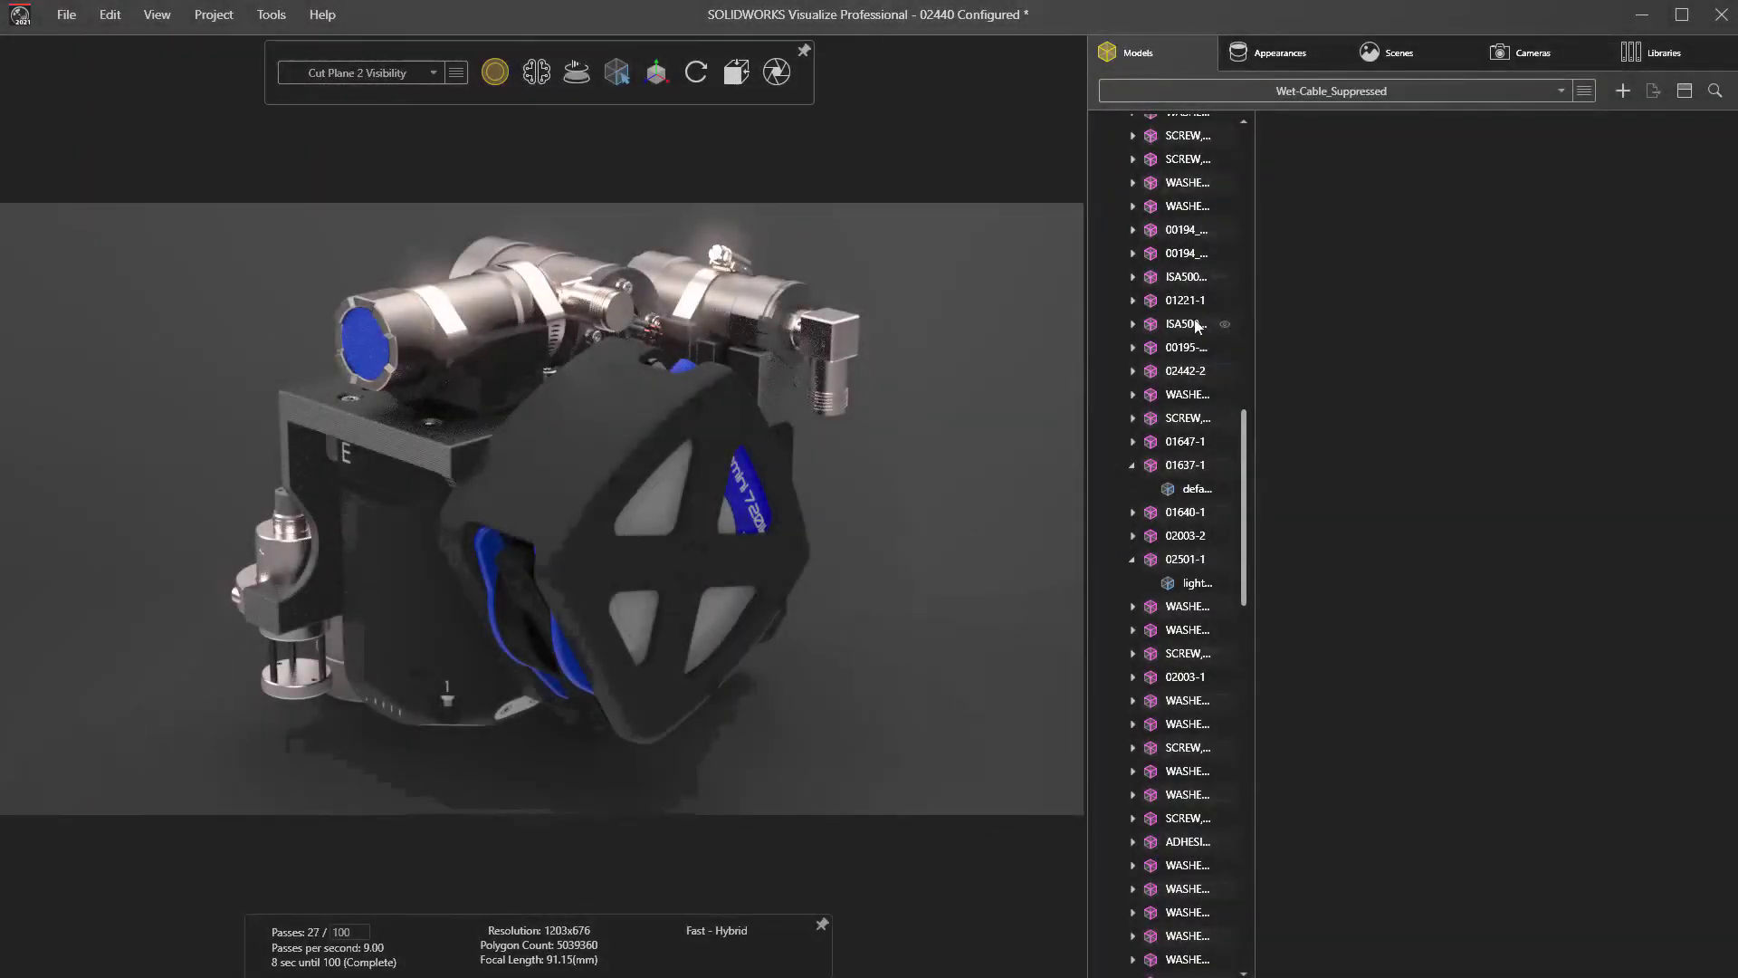
# Step: Duplicate Default Camera and make the copy the active camera
pyautogui.click(1521, 52)
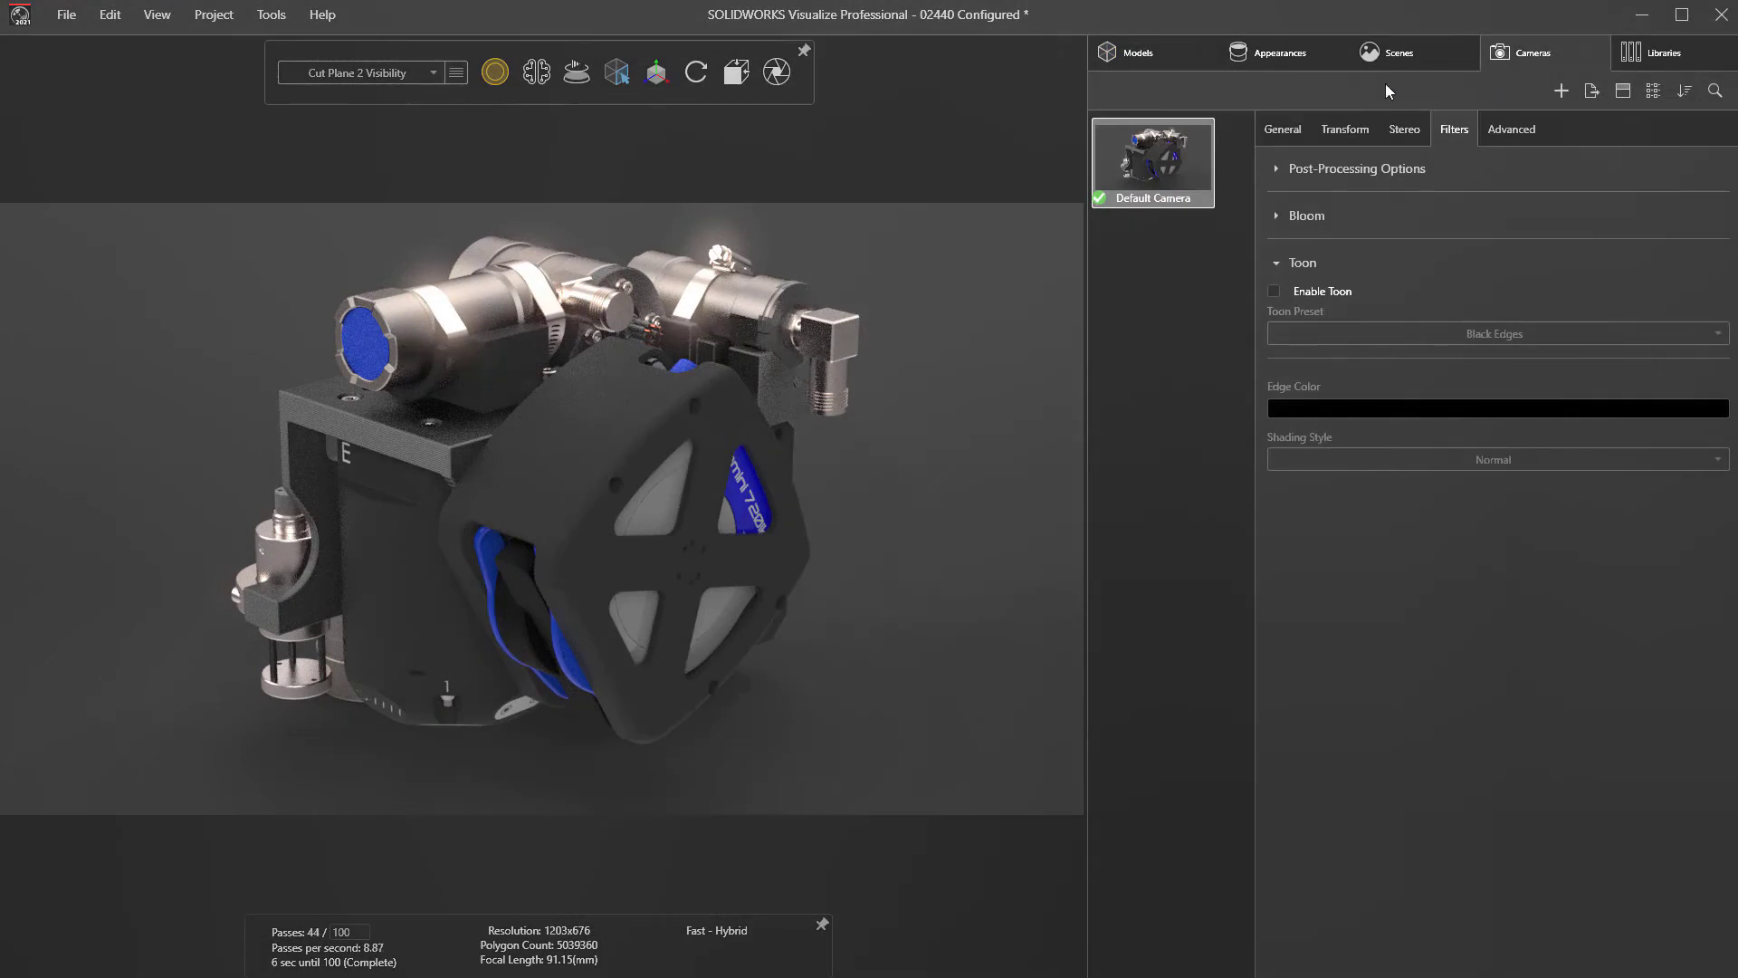
pyautogui.rightClick(1155, 161)
pyautogui.click(1200, 228)
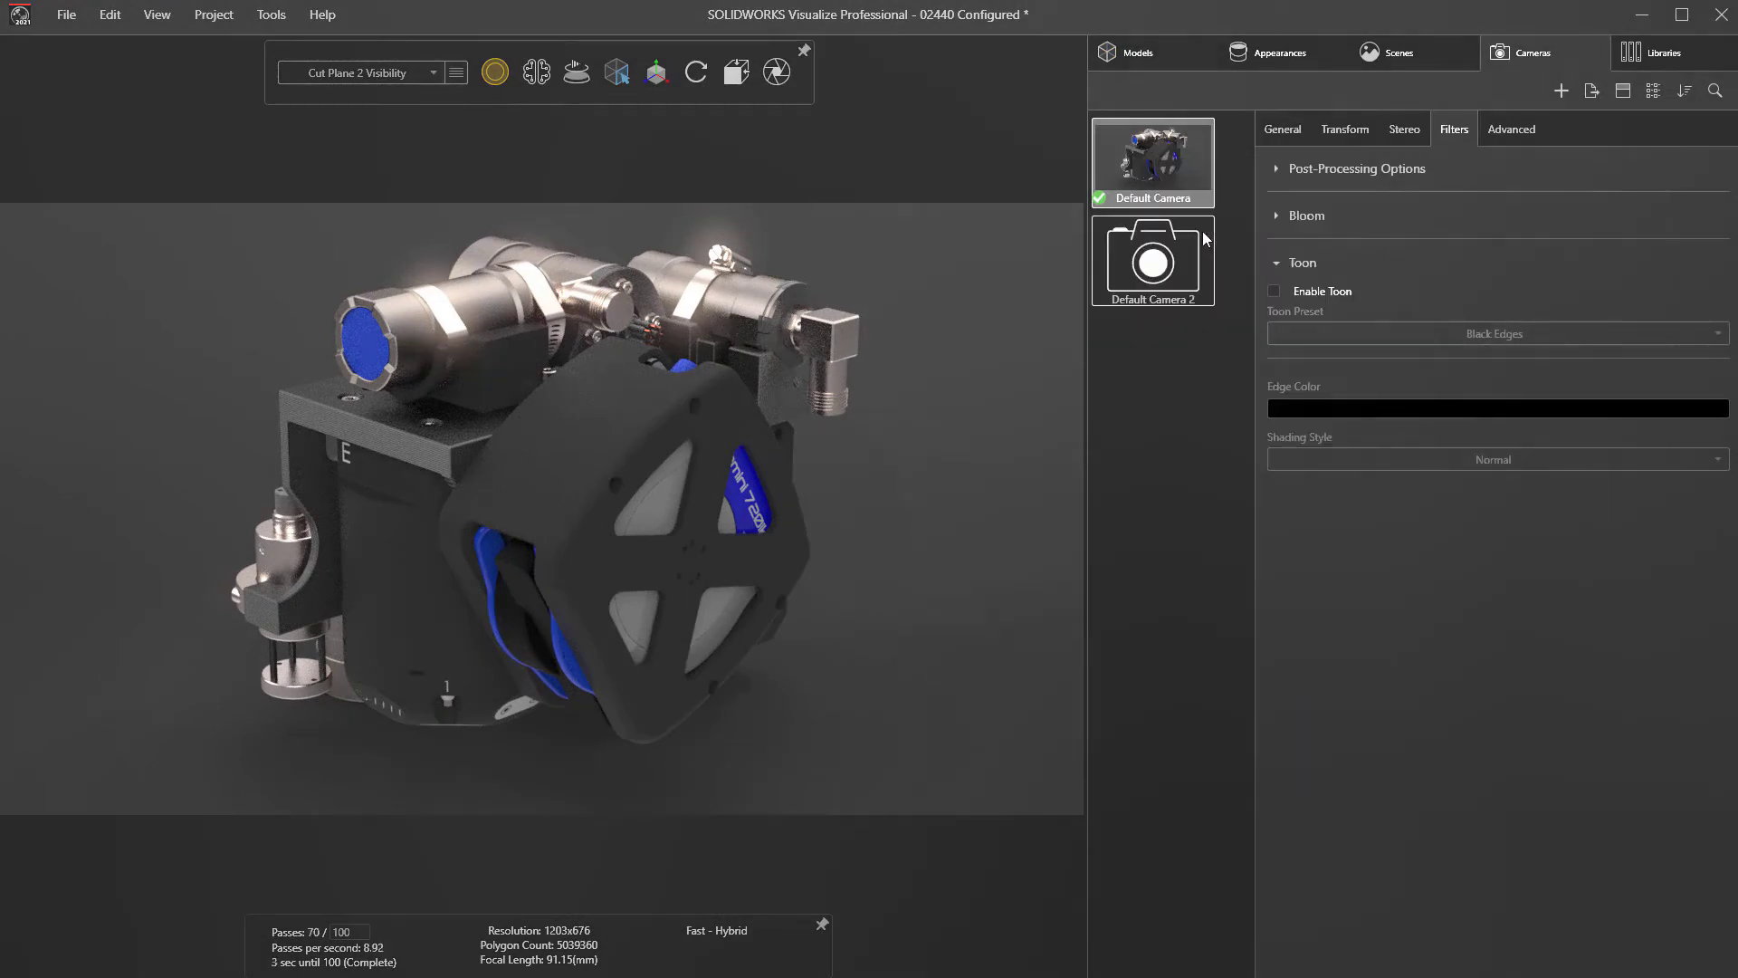
pyautogui.doubleClick(1186, 264)
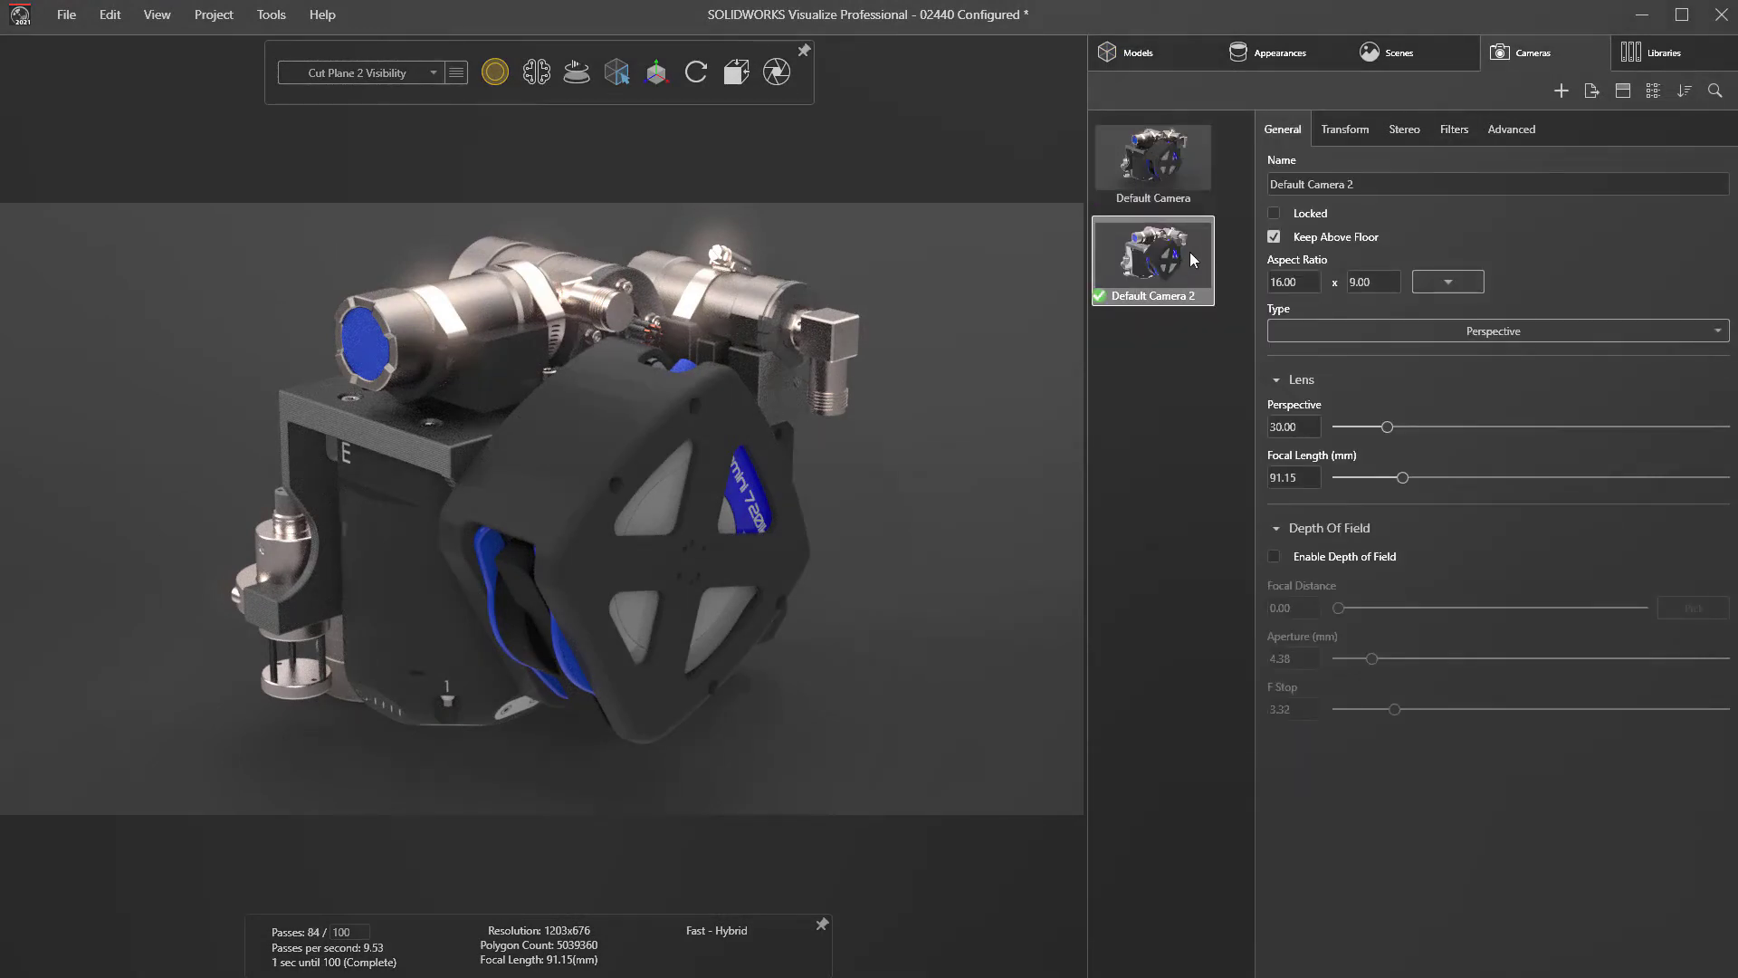
# Step: Enable the Toon filter on Default Camera 2 and set its shading style to Toon Shaded
pyautogui.click(1452, 129)
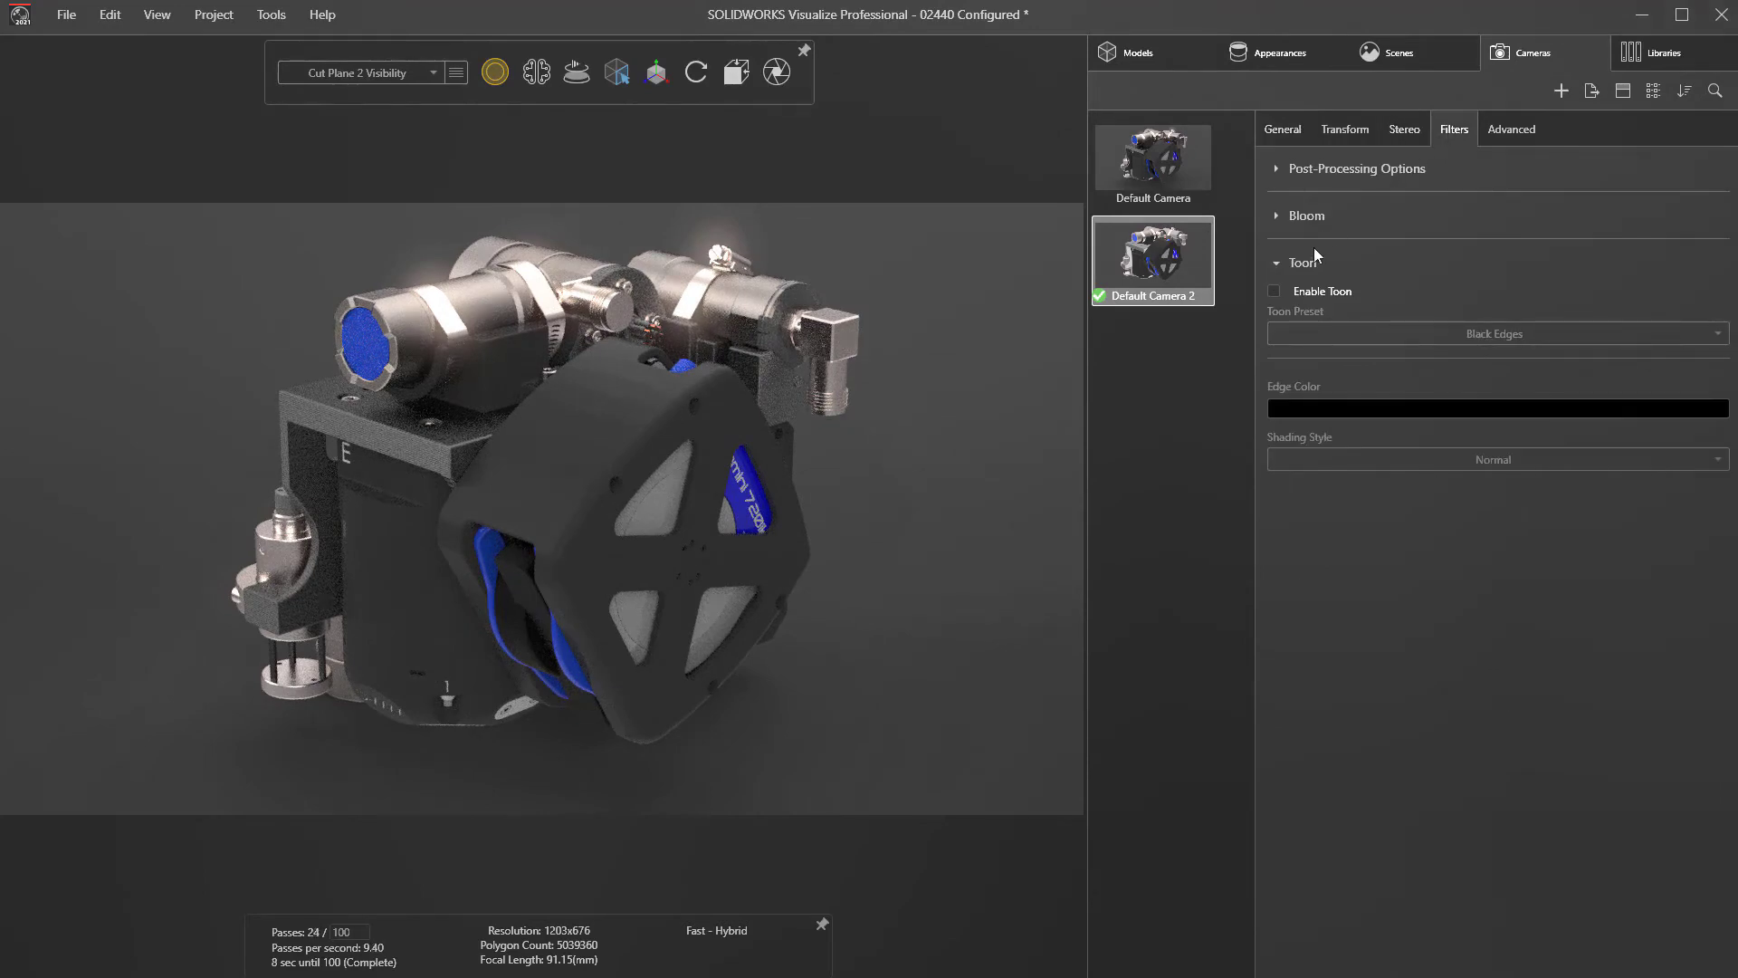
pyautogui.click(1275, 292)
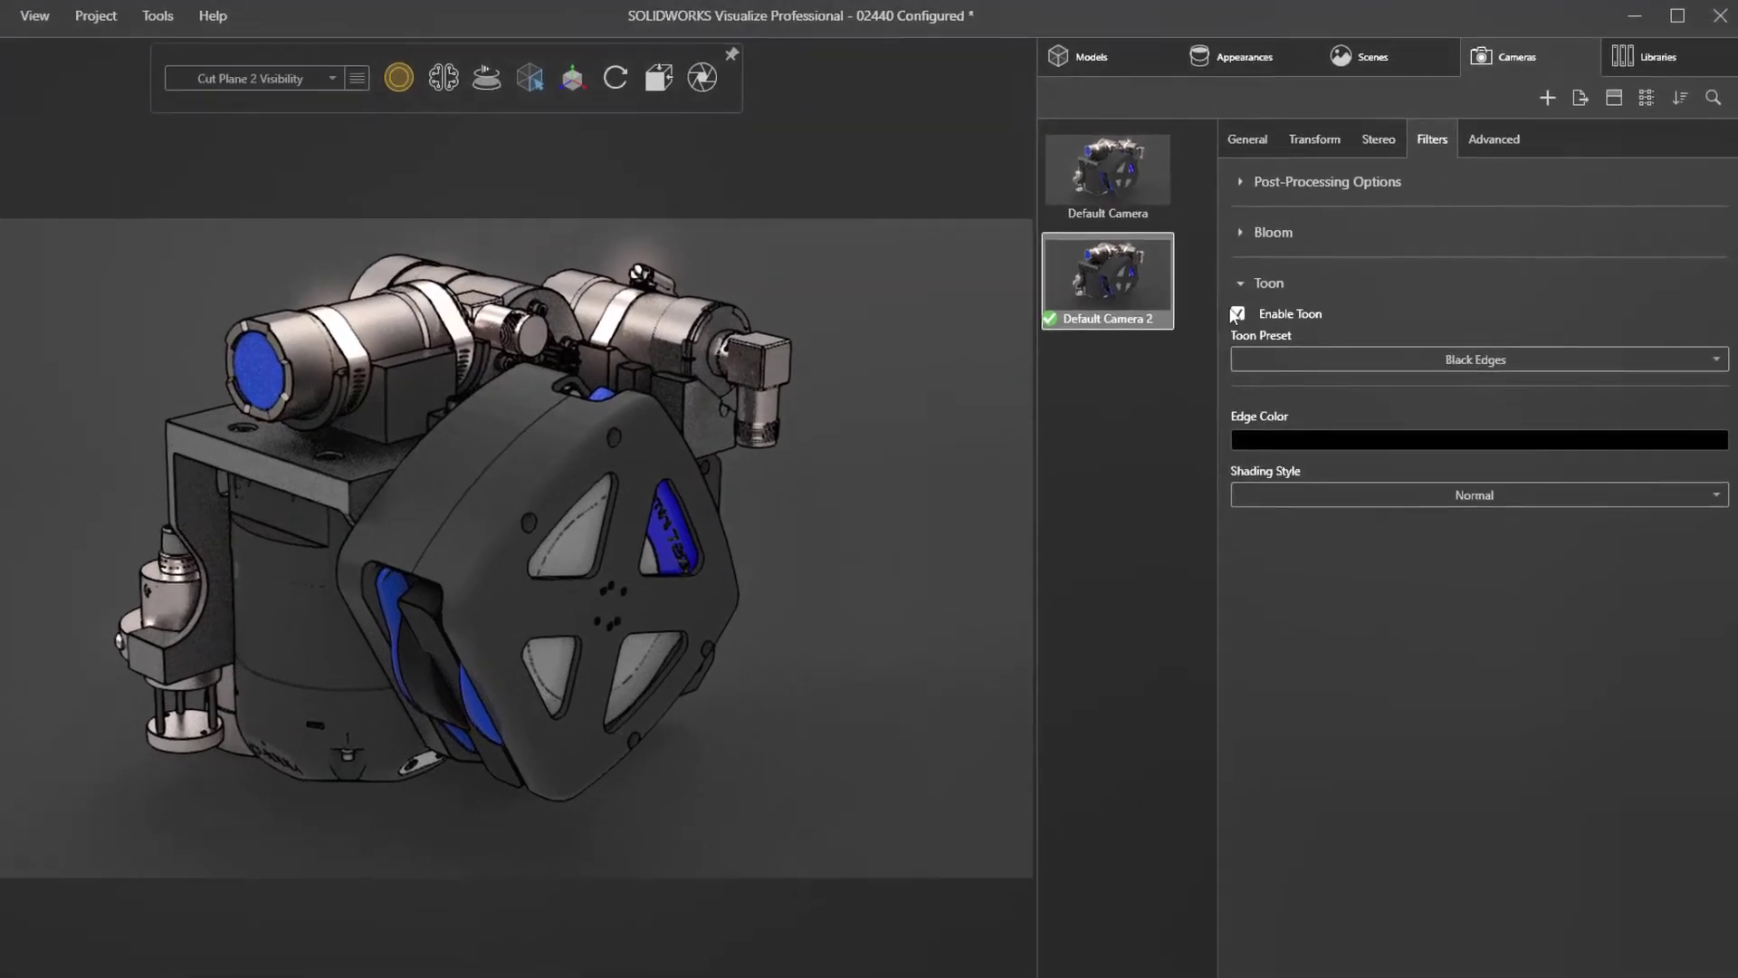
pyautogui.click(1333, 495)
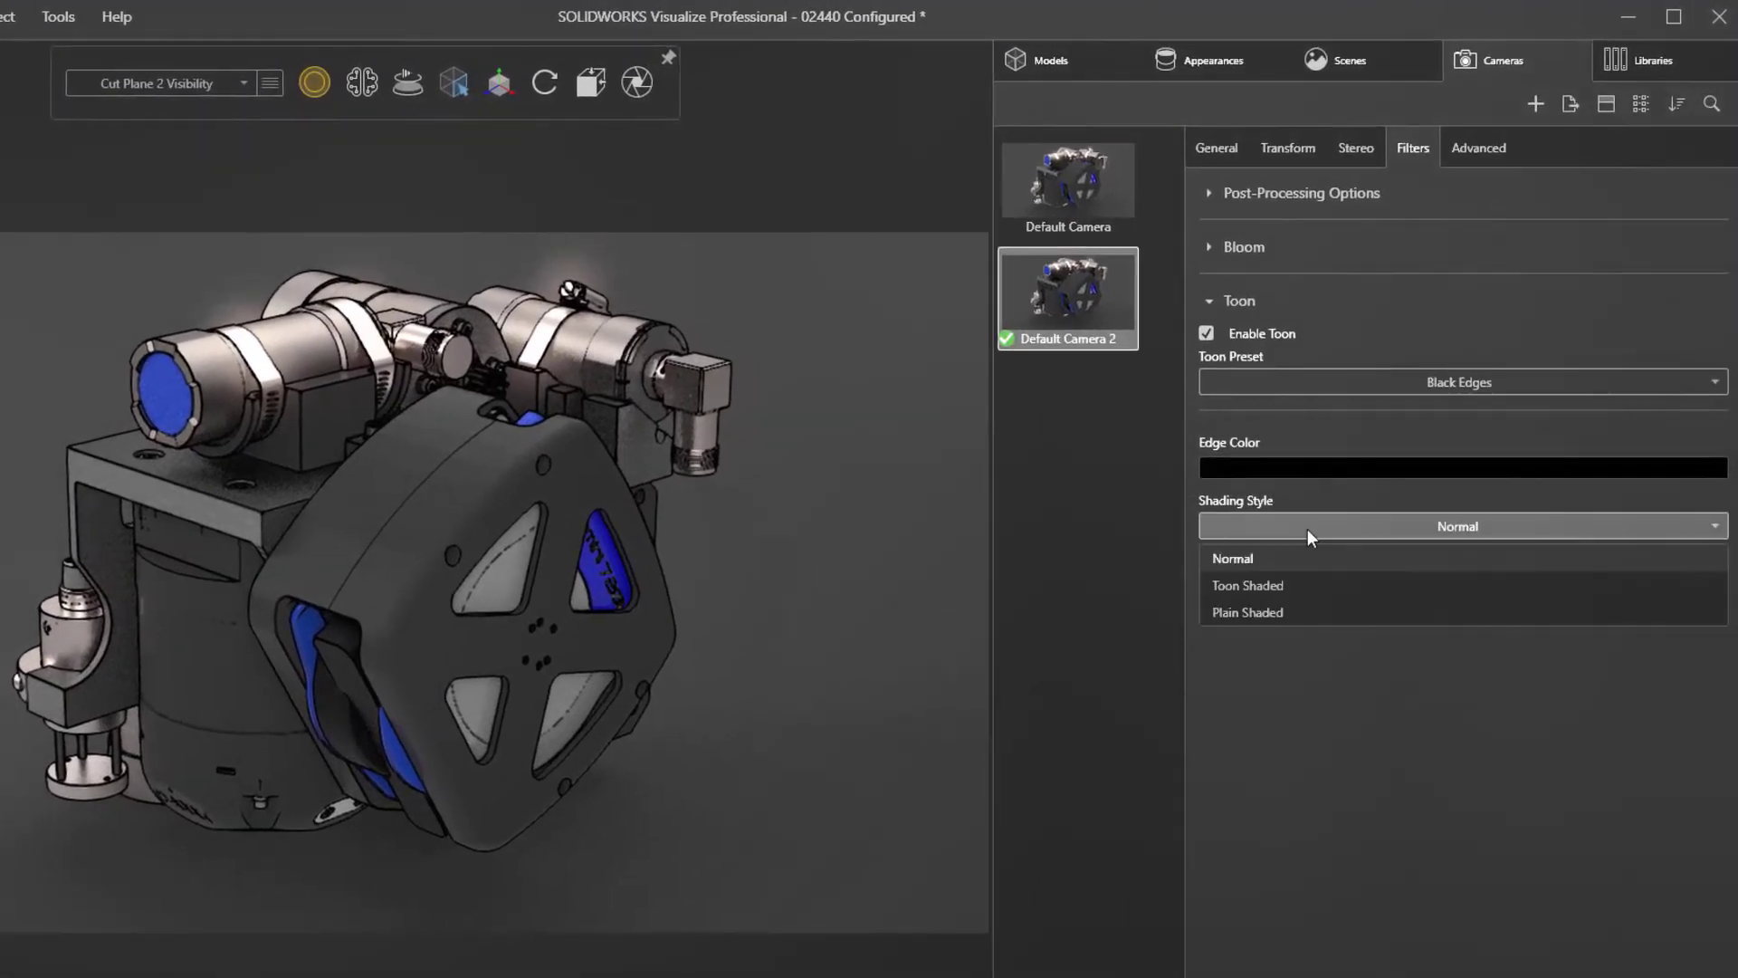
pyautogui.click(1307, 598)
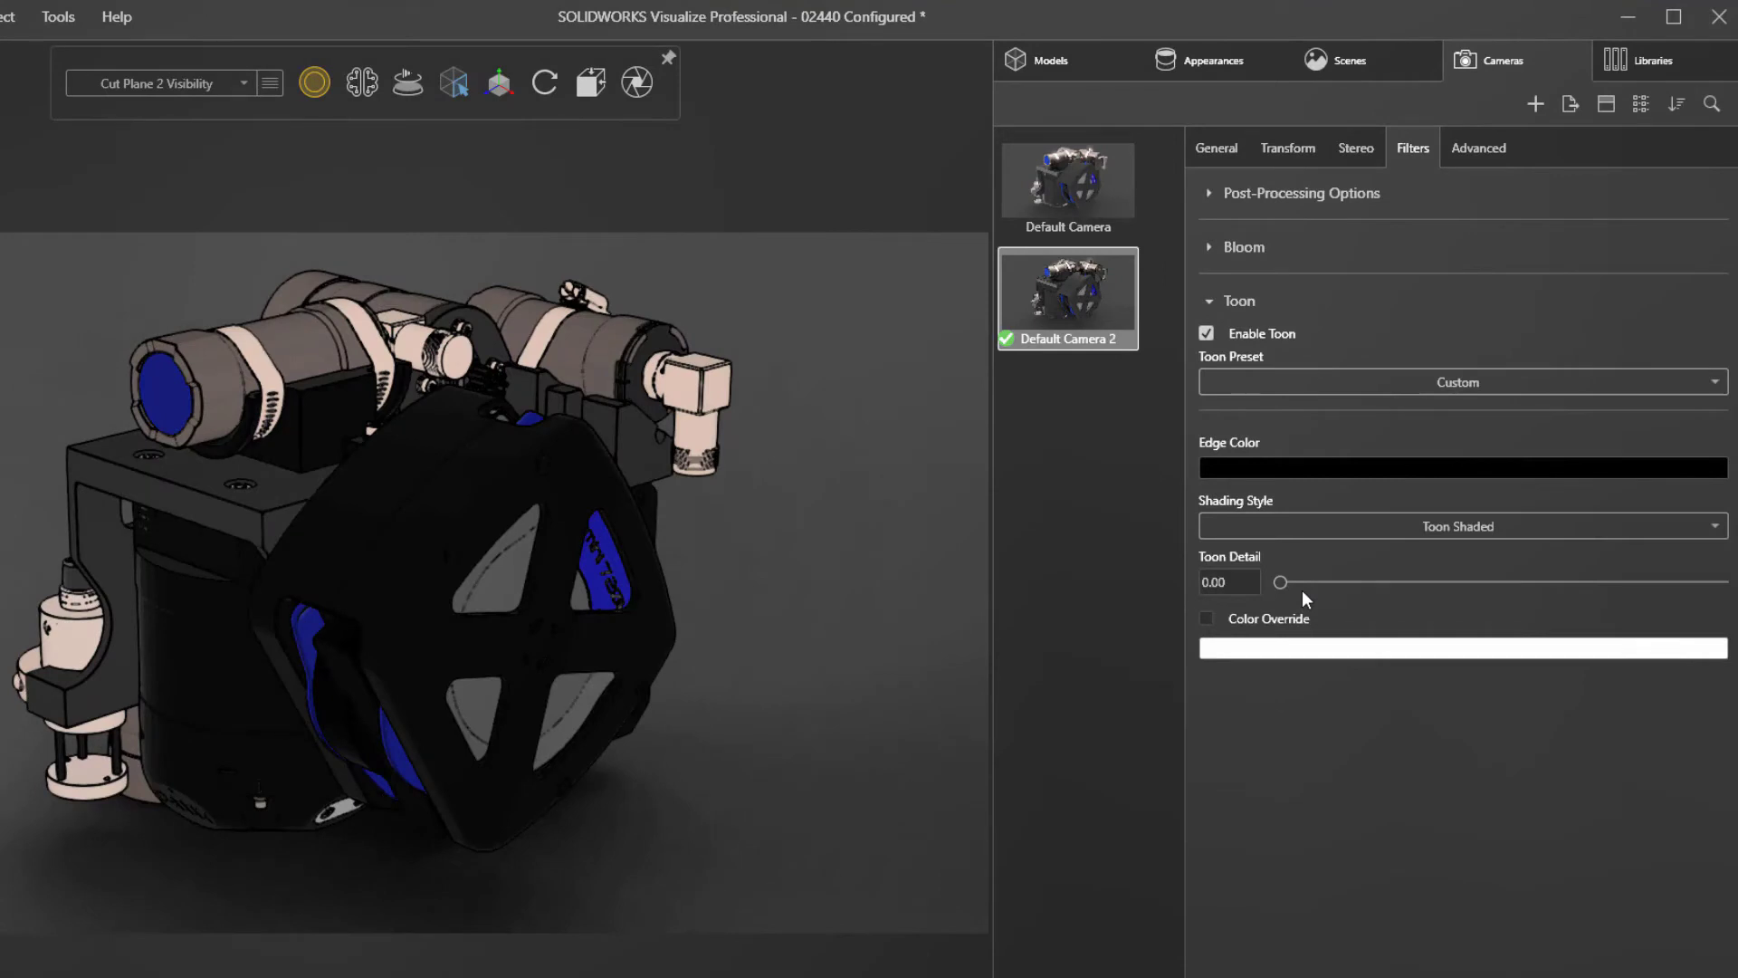
# Step: Try the White on Black and Black on White toon presets on Default Camera 2
pyautogui.click(1447, 382)
pyautogui.click(1383, 441)
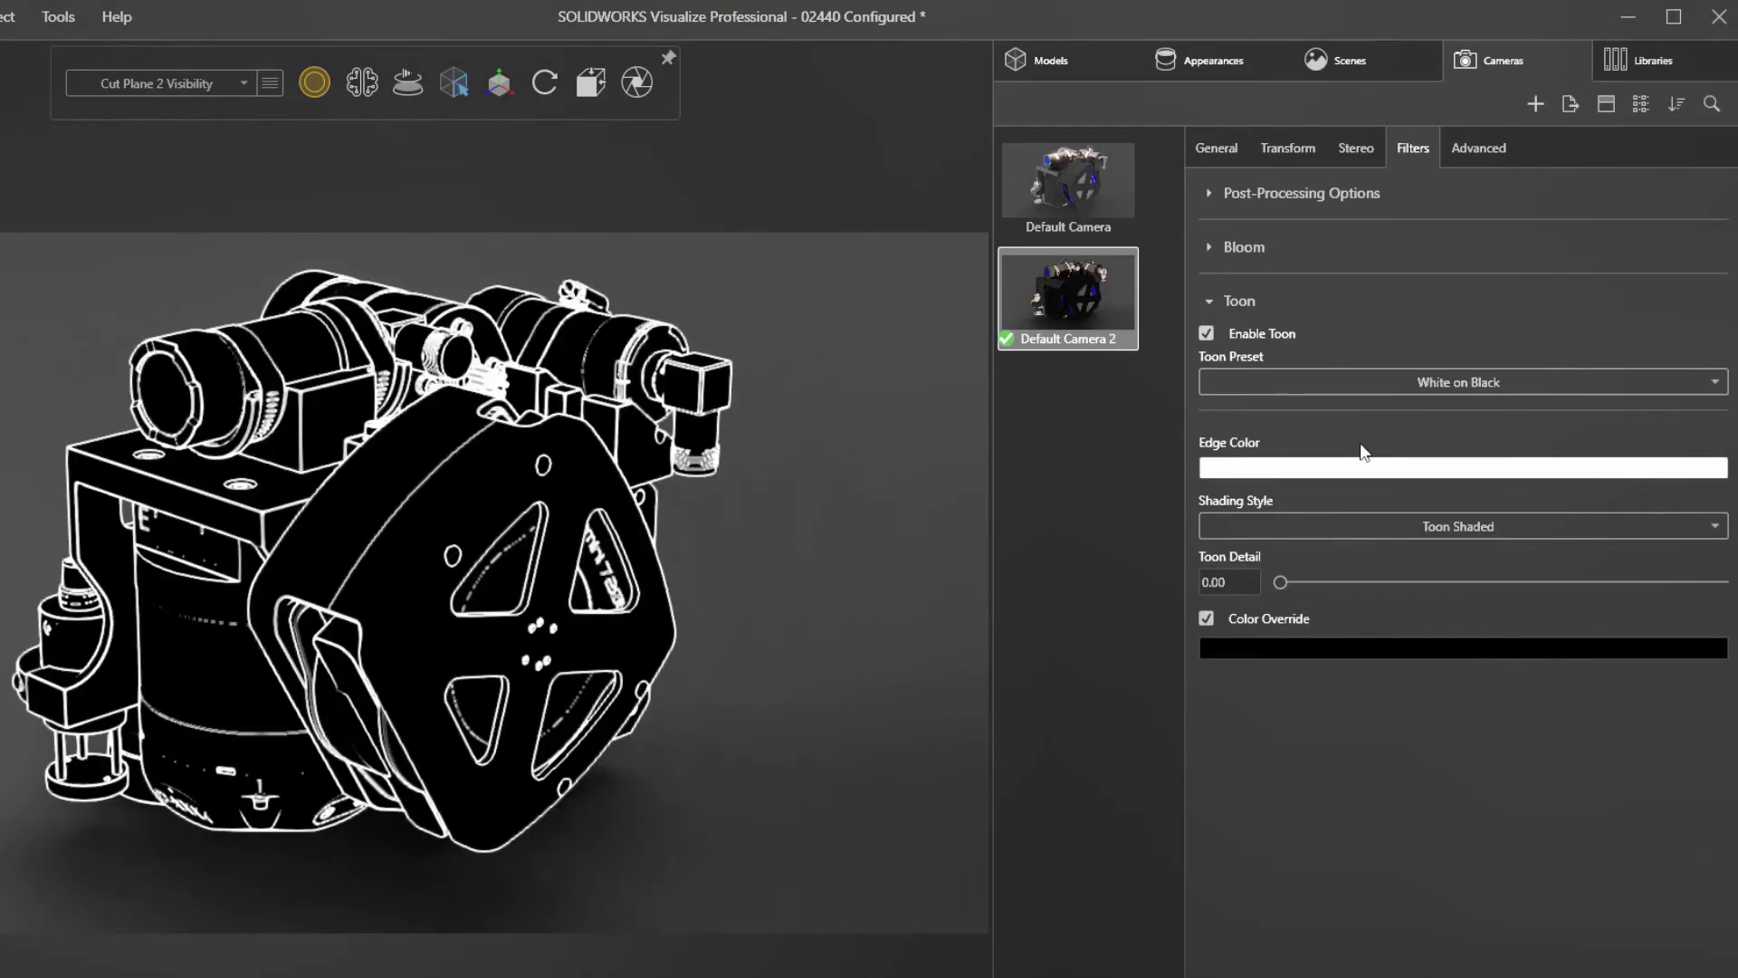
pyautogui.click(1383, 382)
pyautogui.click(1334, 467)
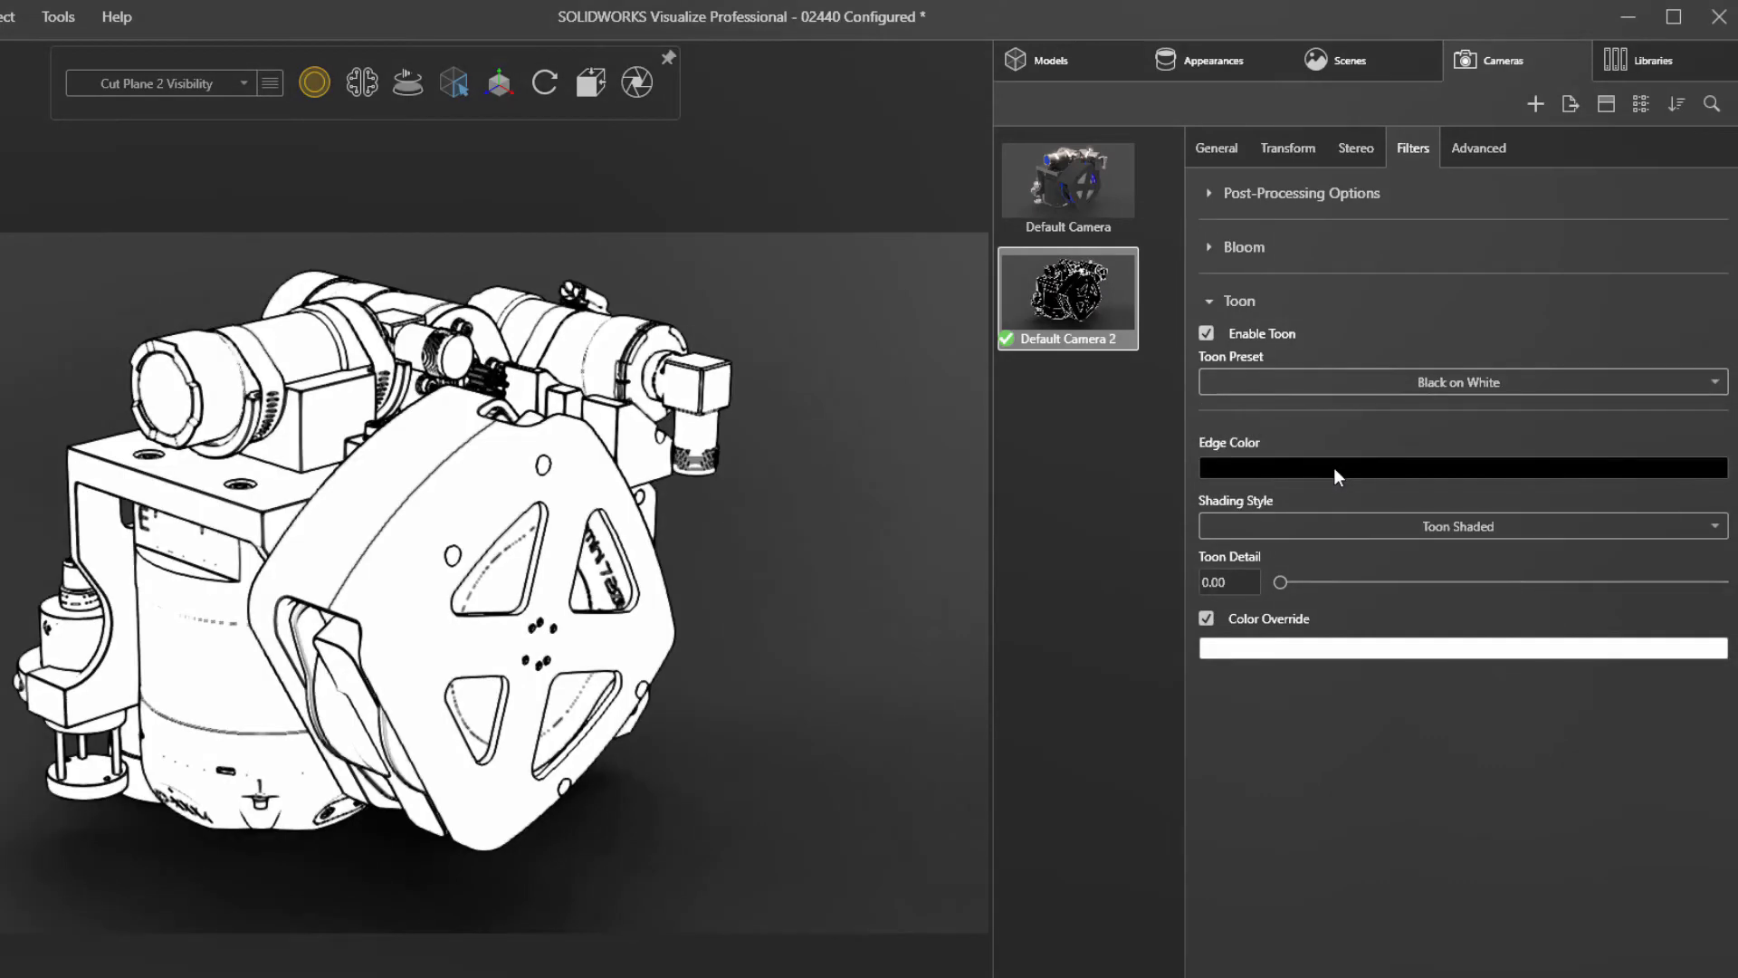
# Step: Apply the Ambient Occlusion toon preset to Default Camera 2 and change the edge color to blue
pyautogui.click(1369, 384)
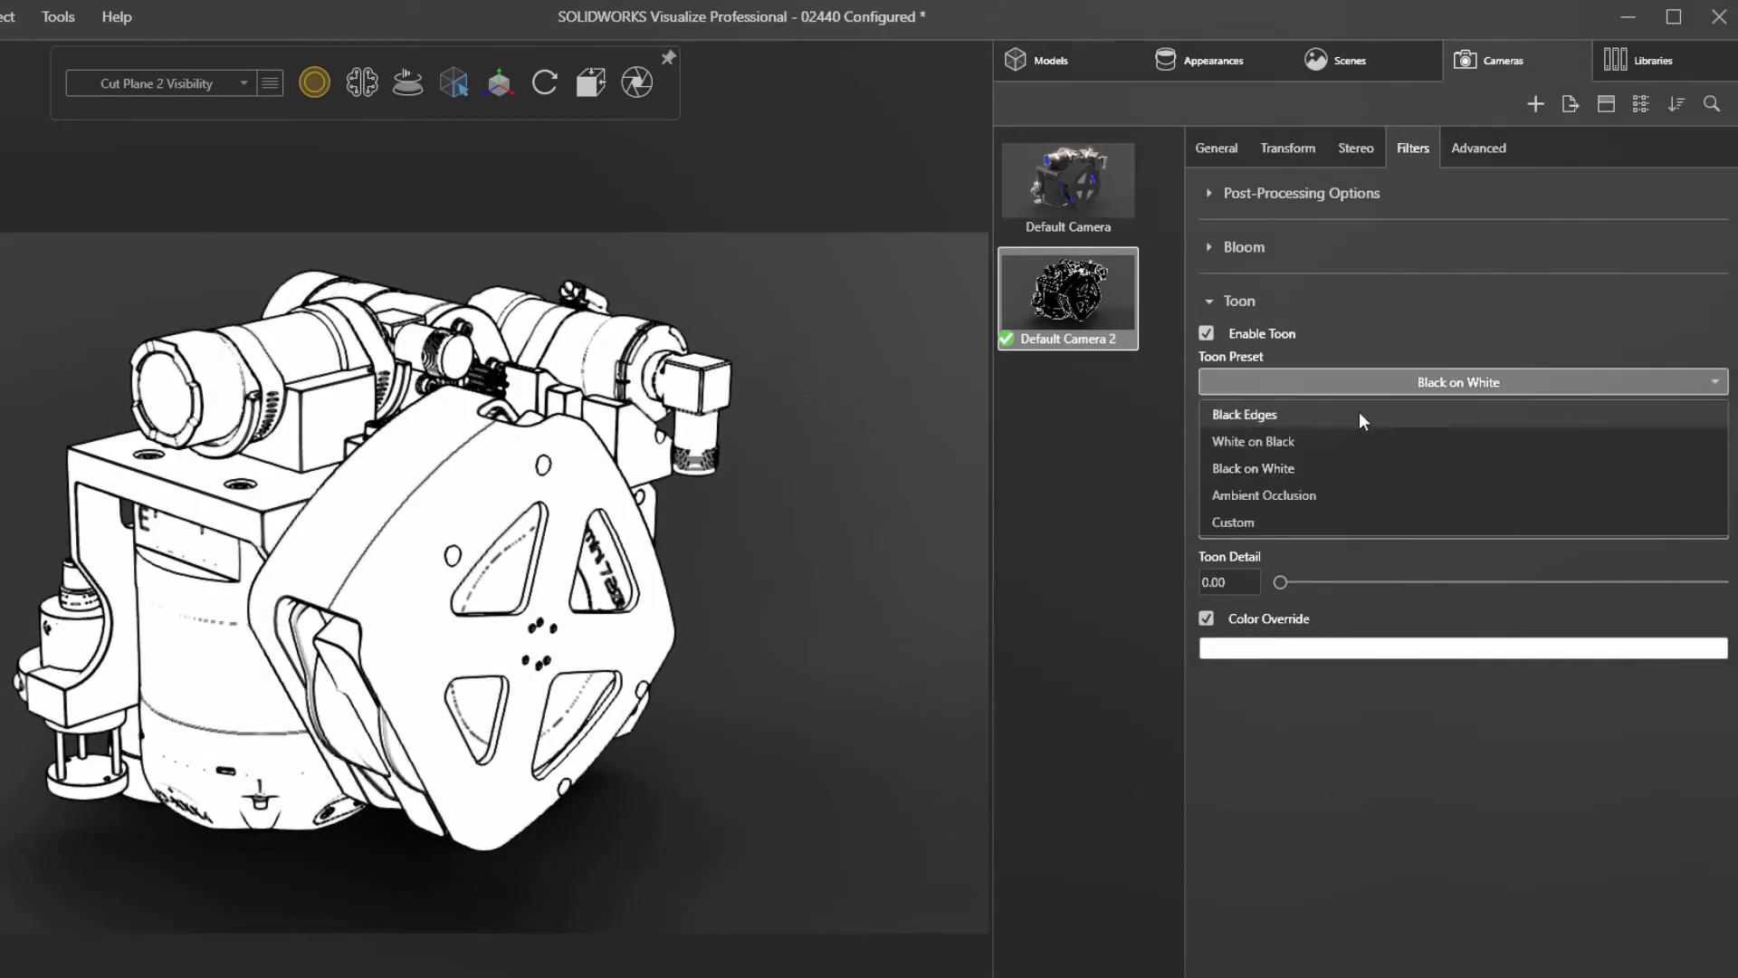
pyautogui.click(1295, 495)
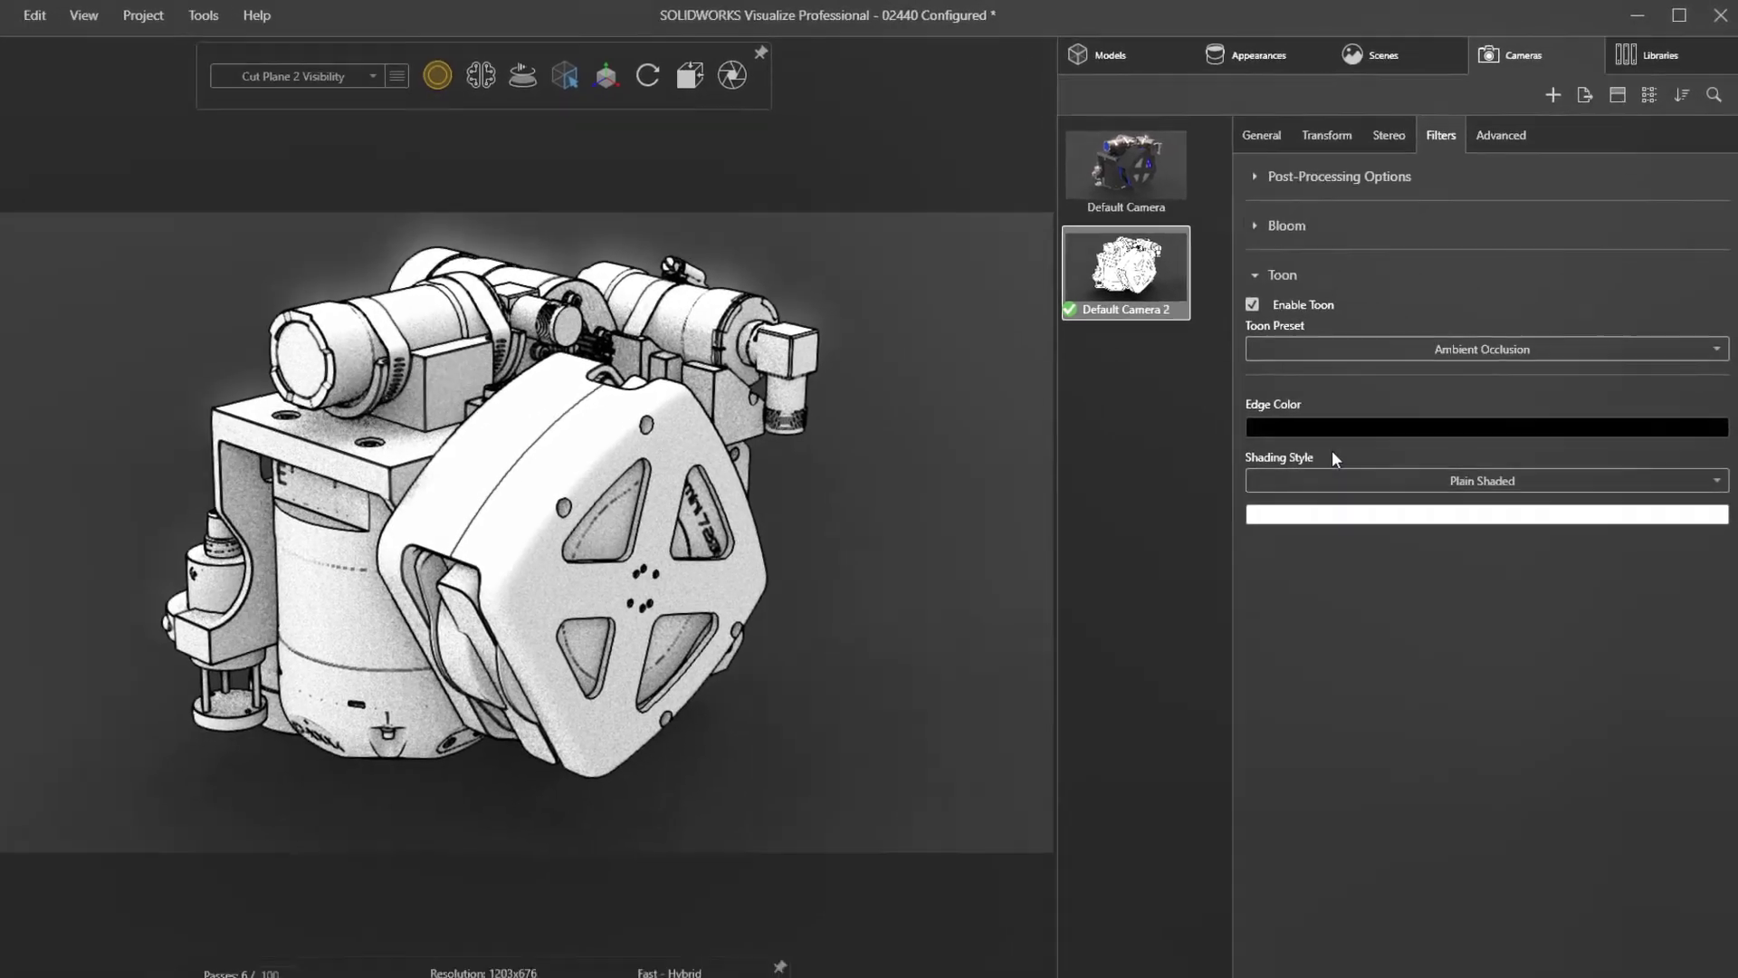
pyautogui.click(1361, 410)
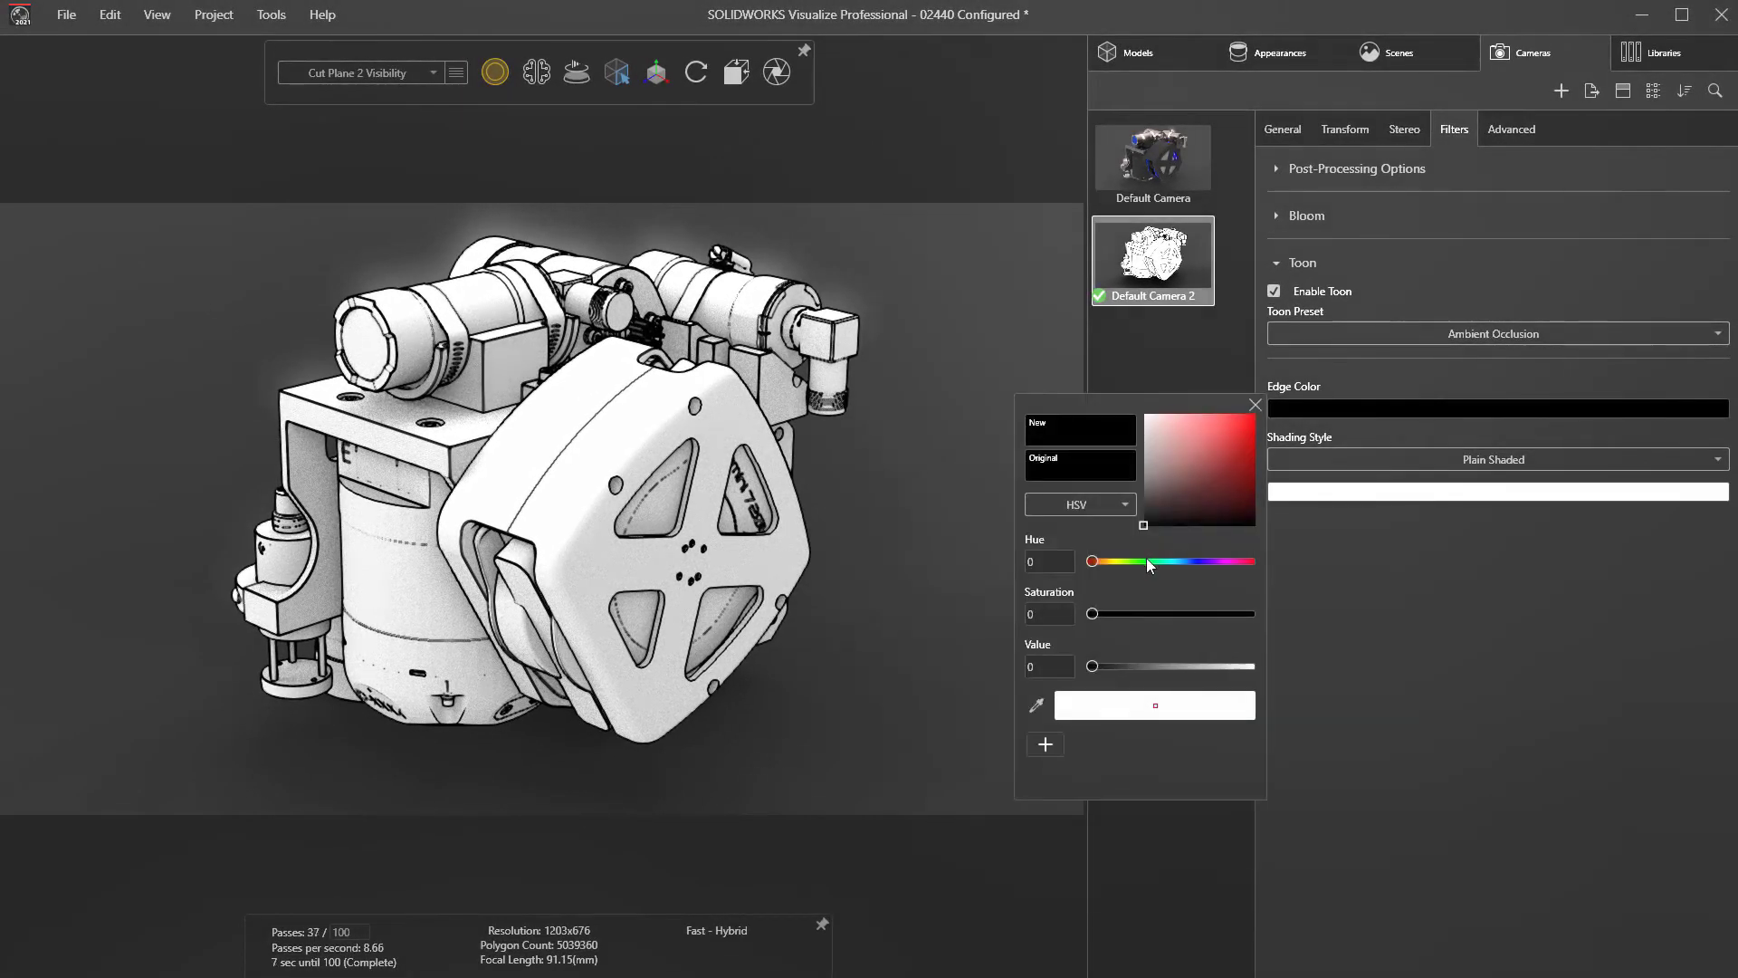
pyautogui.moveTo(1146, 559); pyautogui.dragTo(1200, 562)
pyautogui.click(1242, 430)
pyautogui.click(1255, 405)
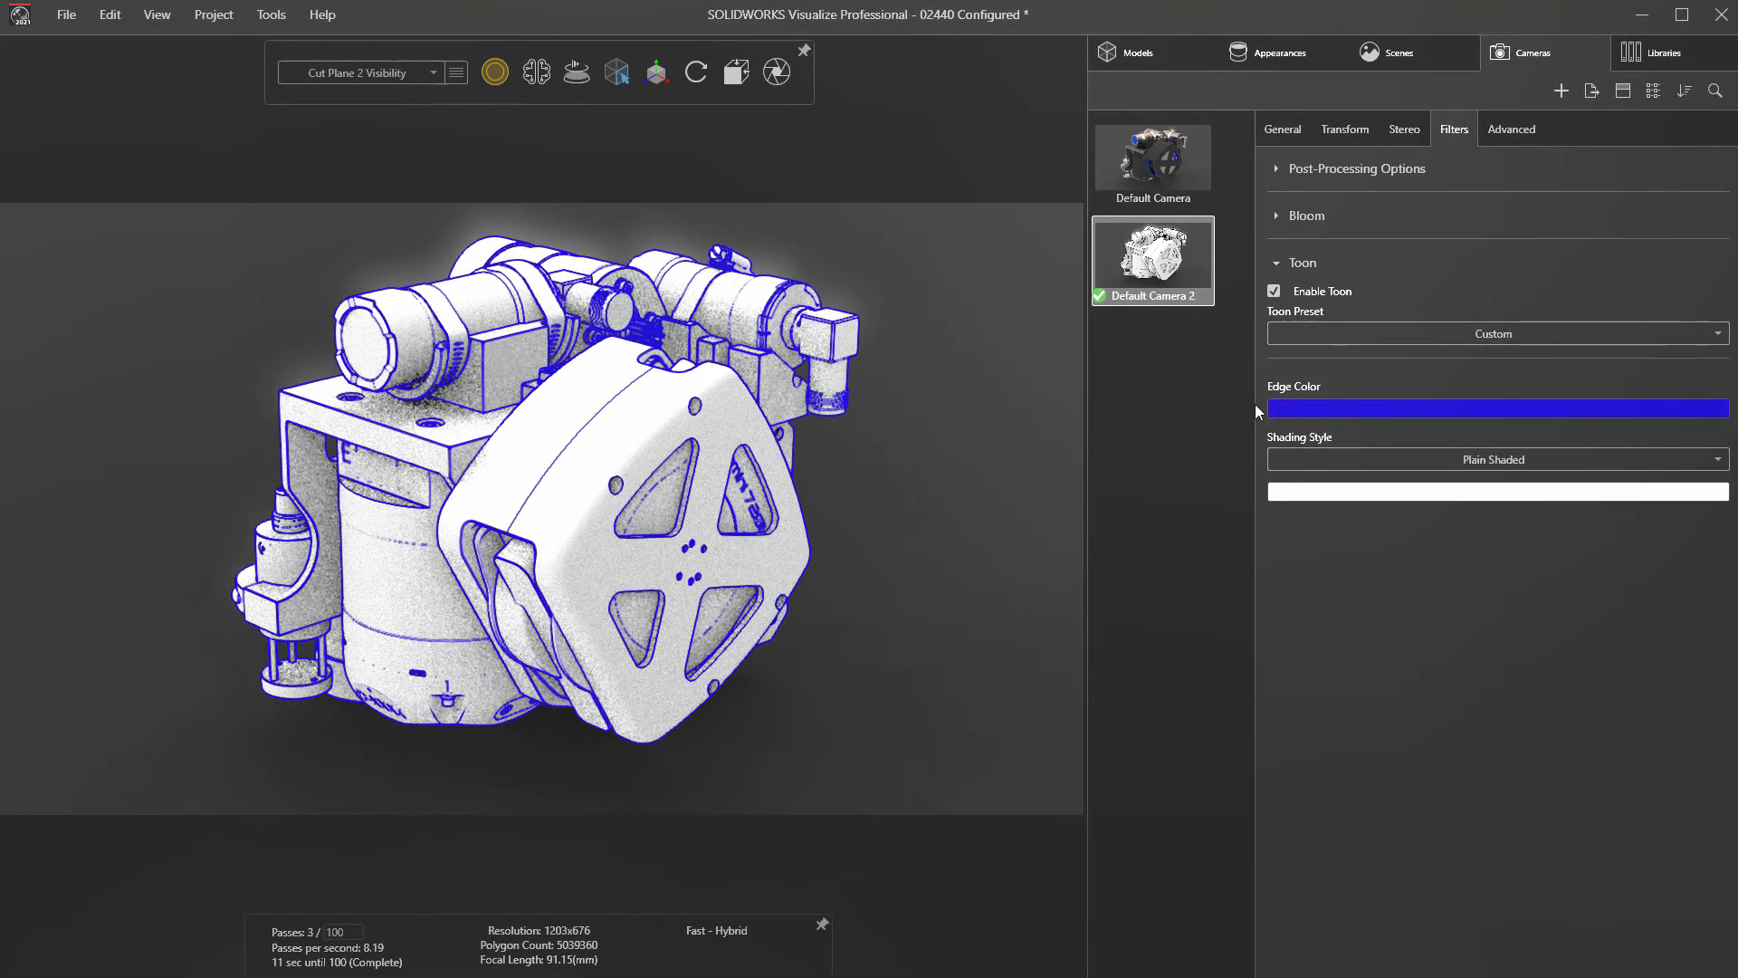
pyautogui.moveTo(407, 518); pyautogui.dragTo(816, 447, button='middle')
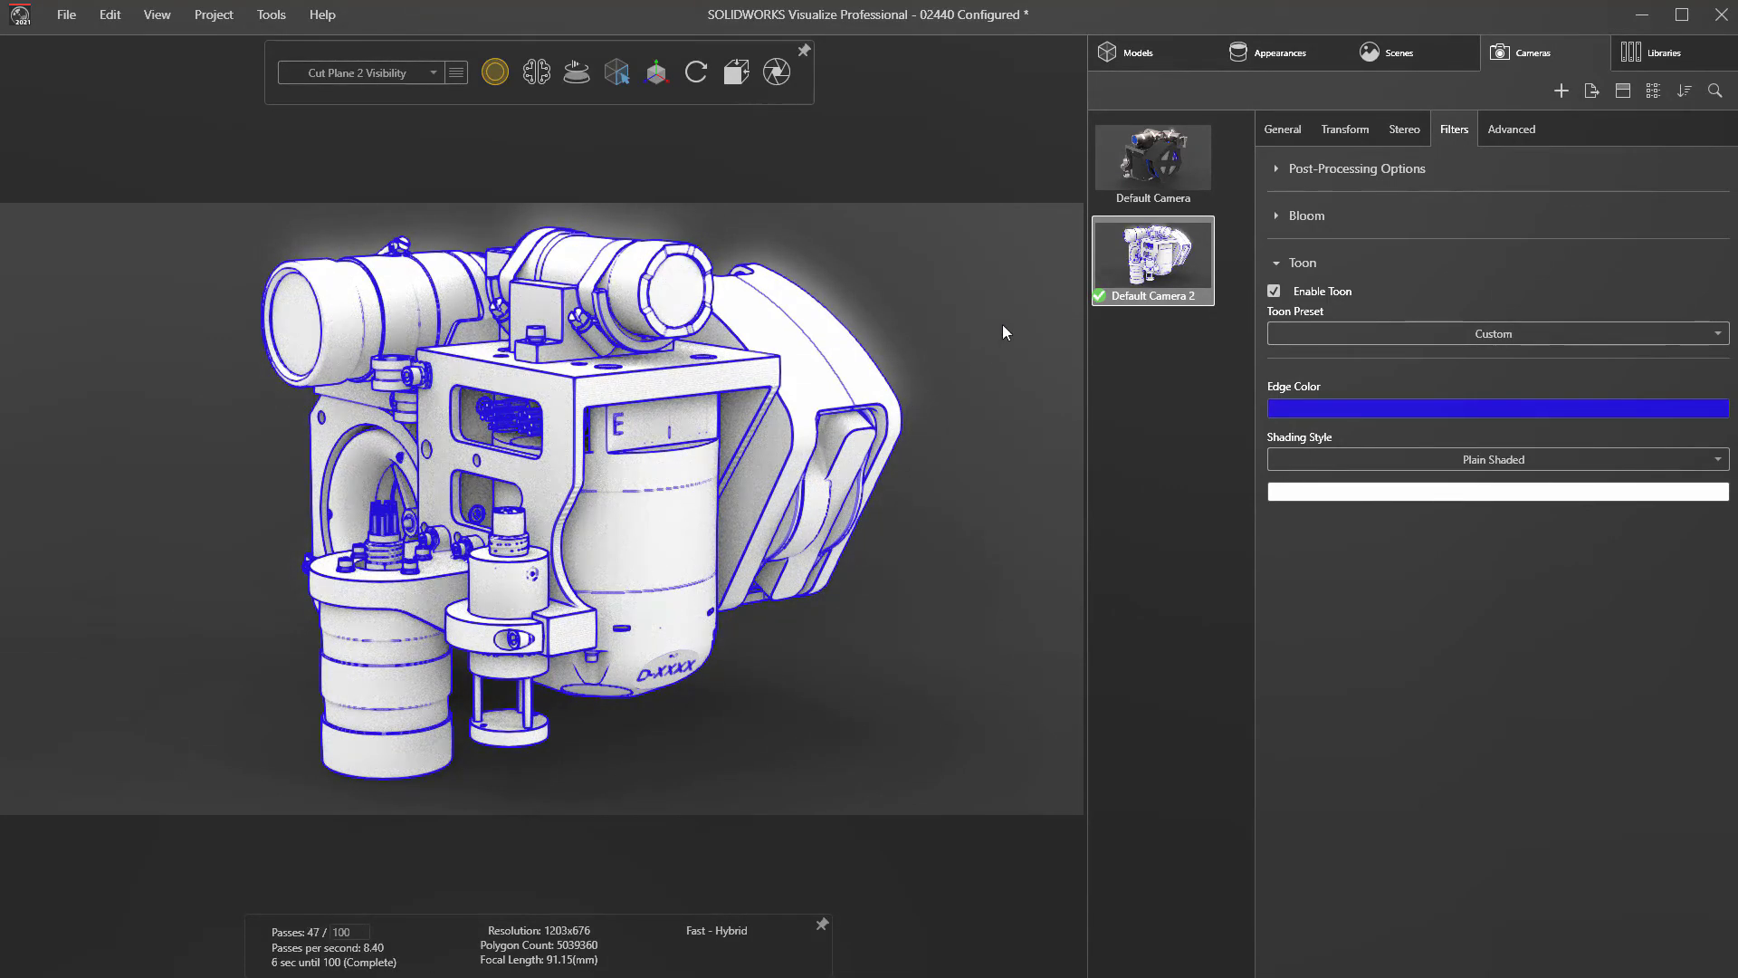
# Step: Make Default Camera the active camera again
pyautogui.click(1128, 182)
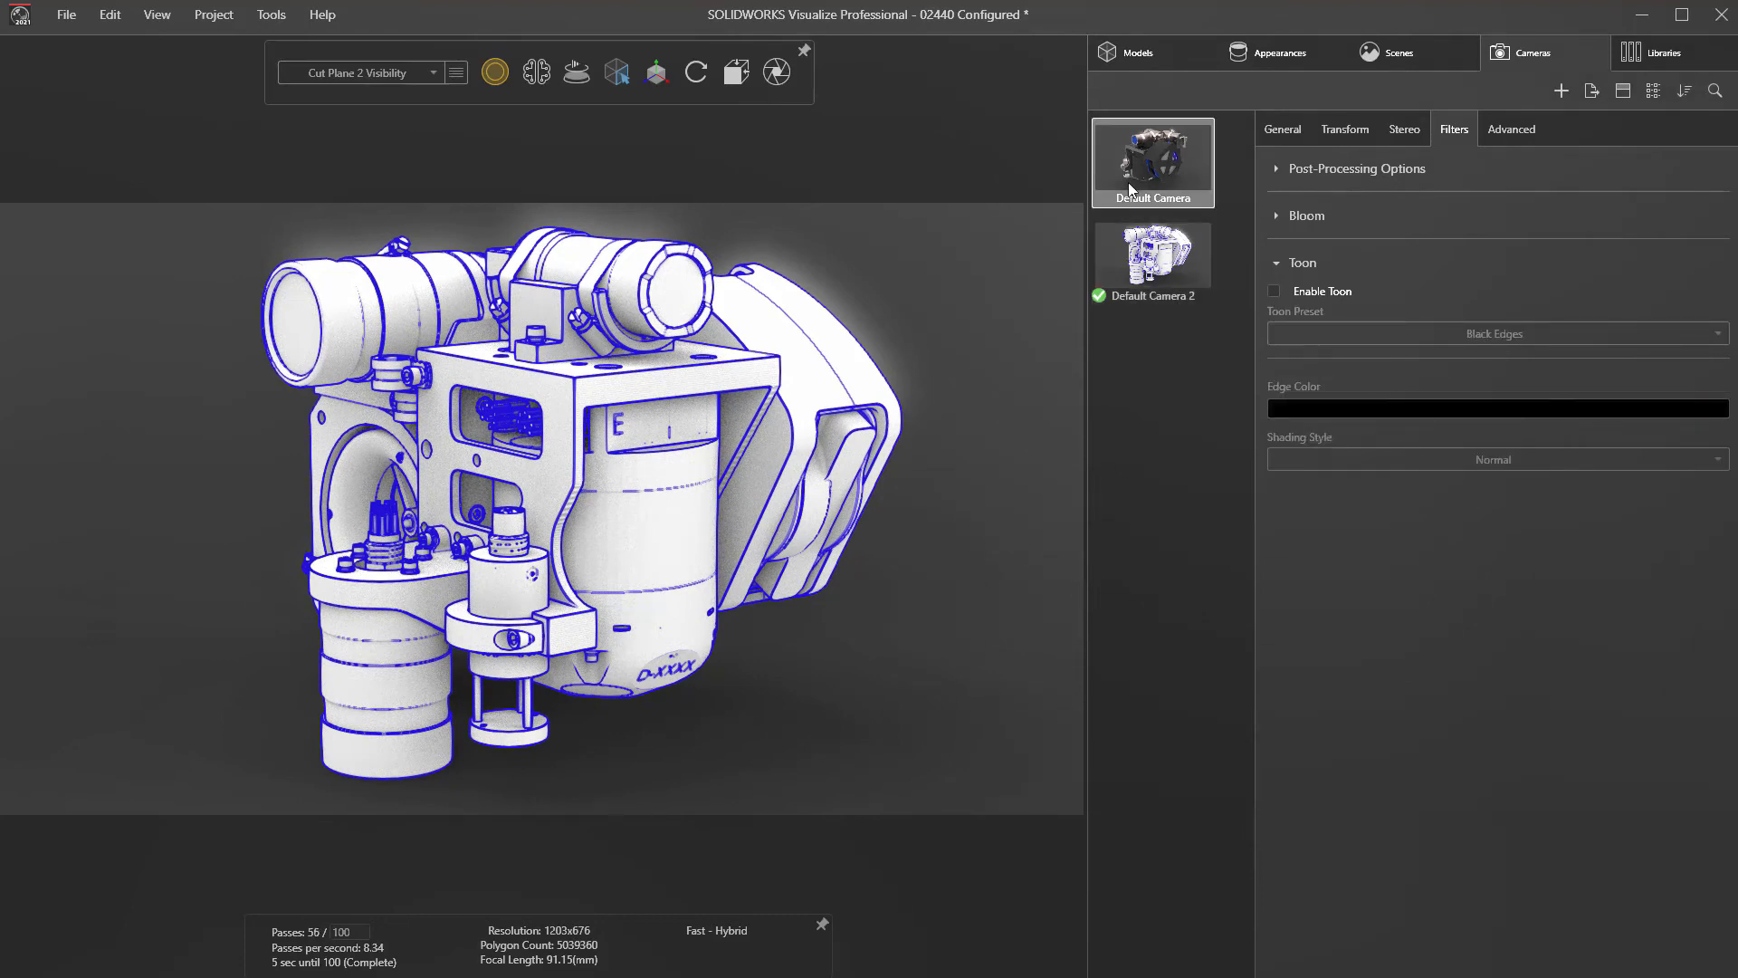
pyautogui.doubleClick(1128, 182)
# Step: Include all render layers in the 02440 Configured output and start the render
pyautogui.click(778, 73)
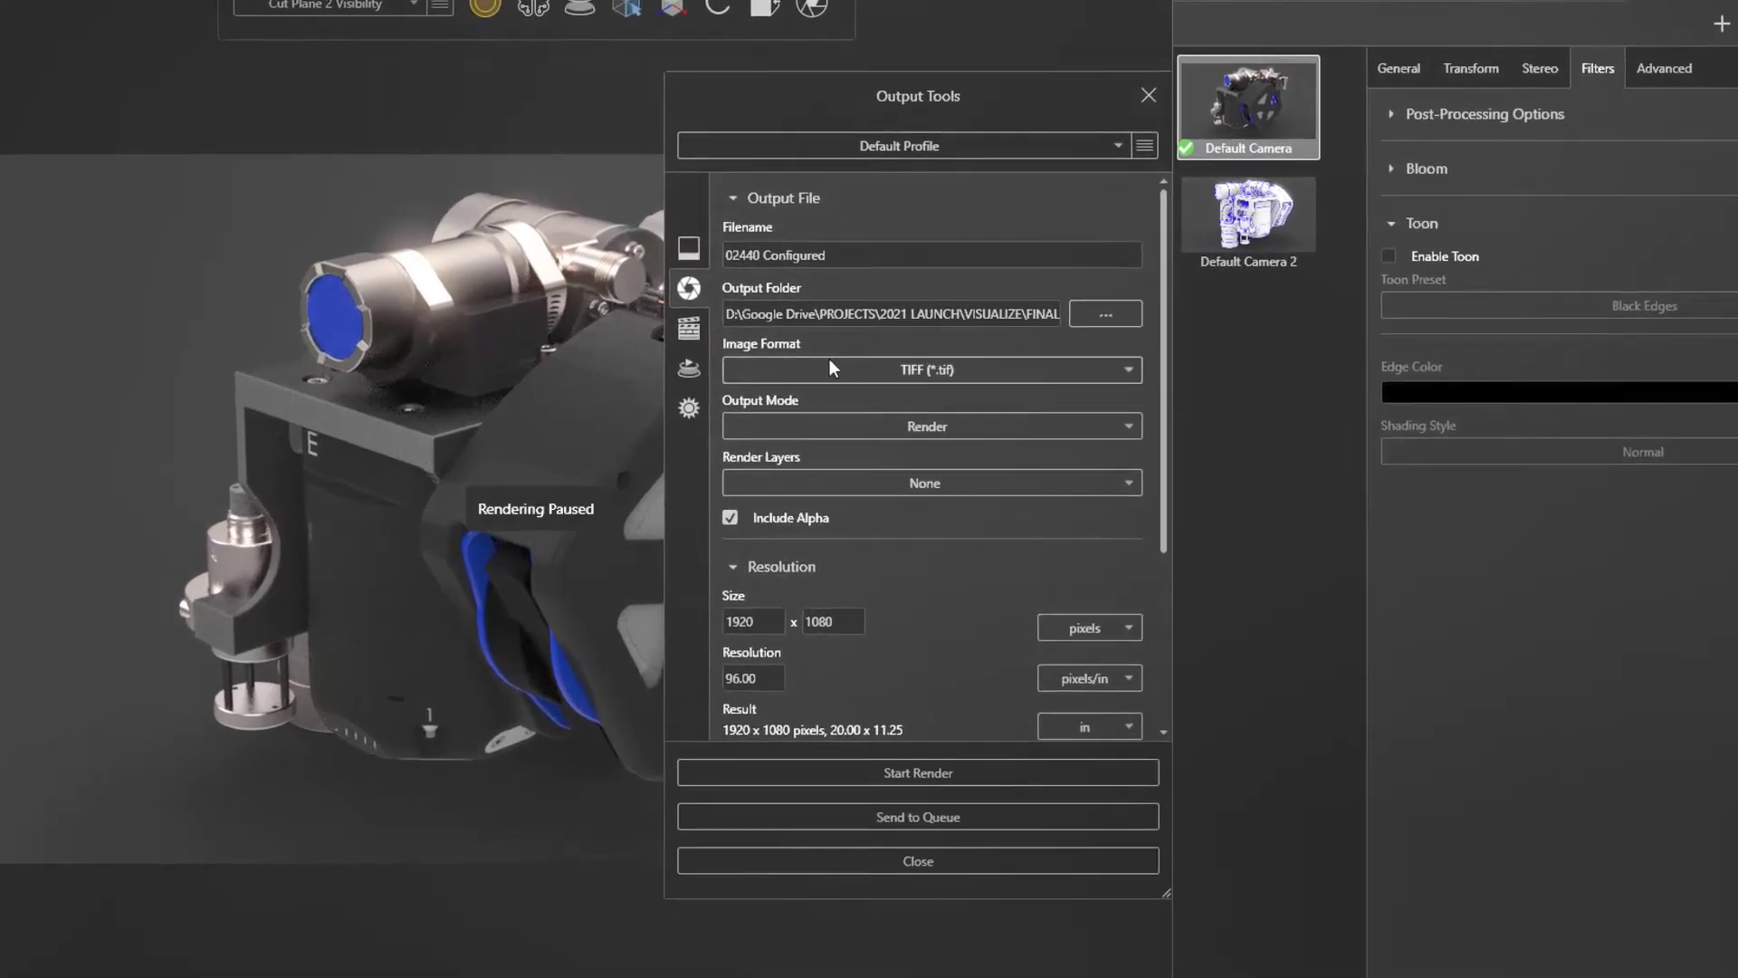
pyautogui.click(811, 482)
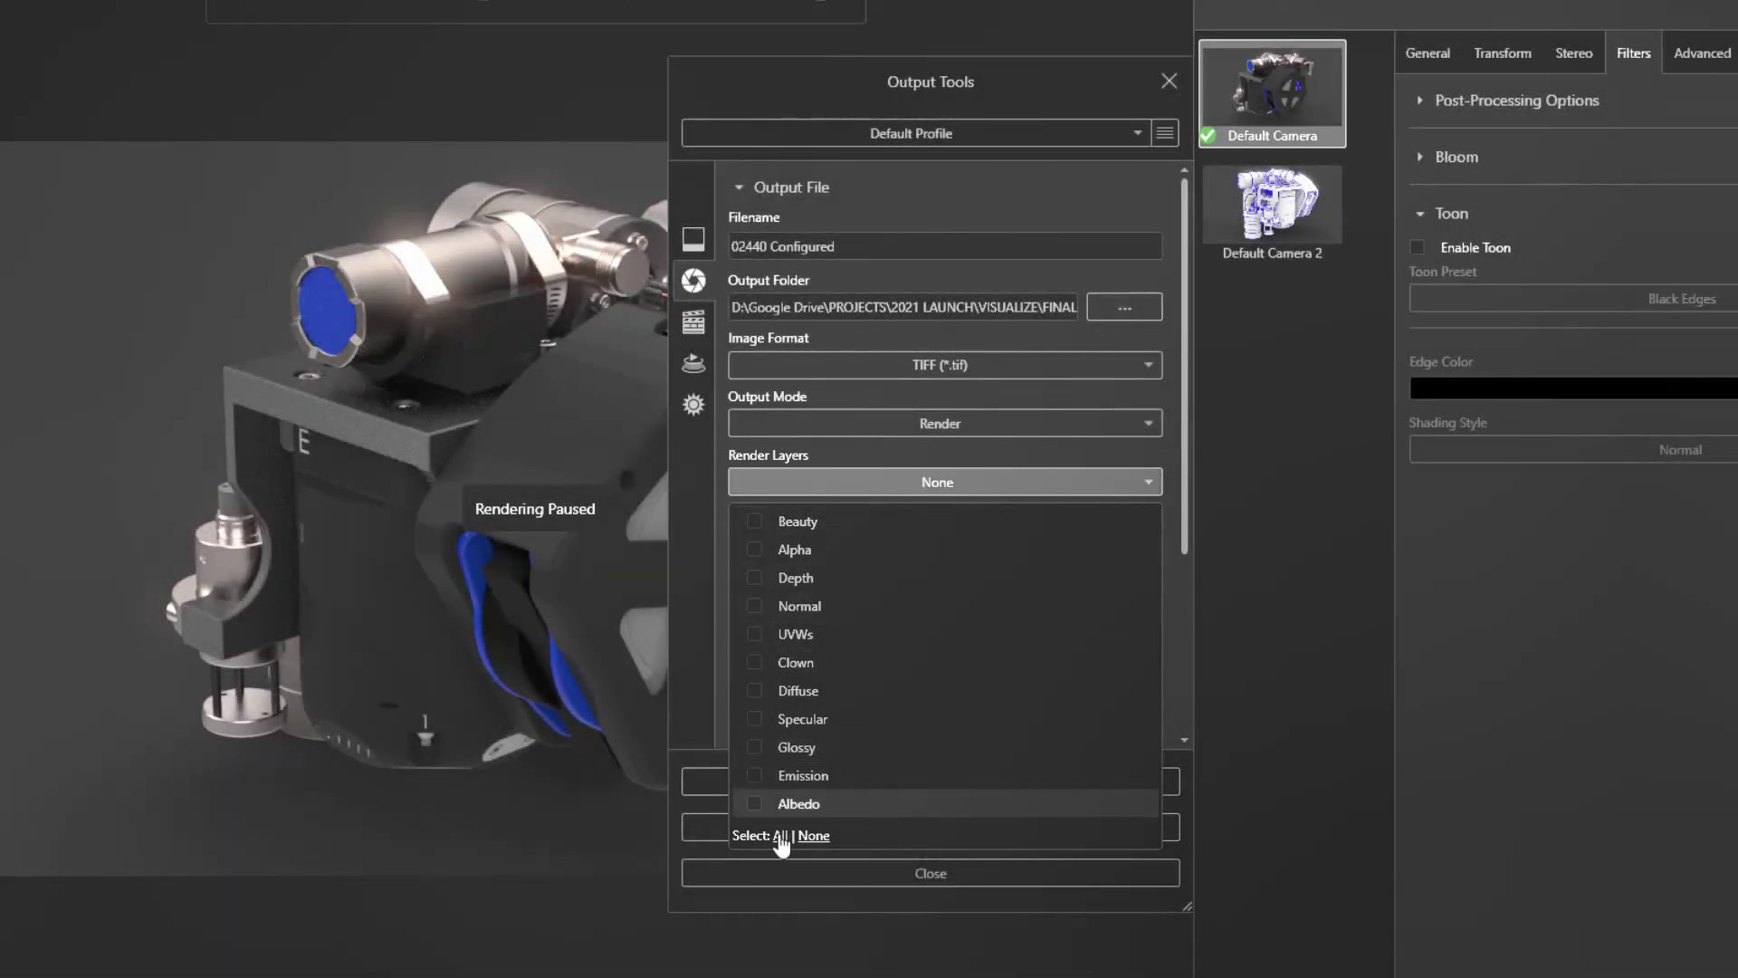
pyautogui.click(779, 835)
pyautogui.click(984, 449)
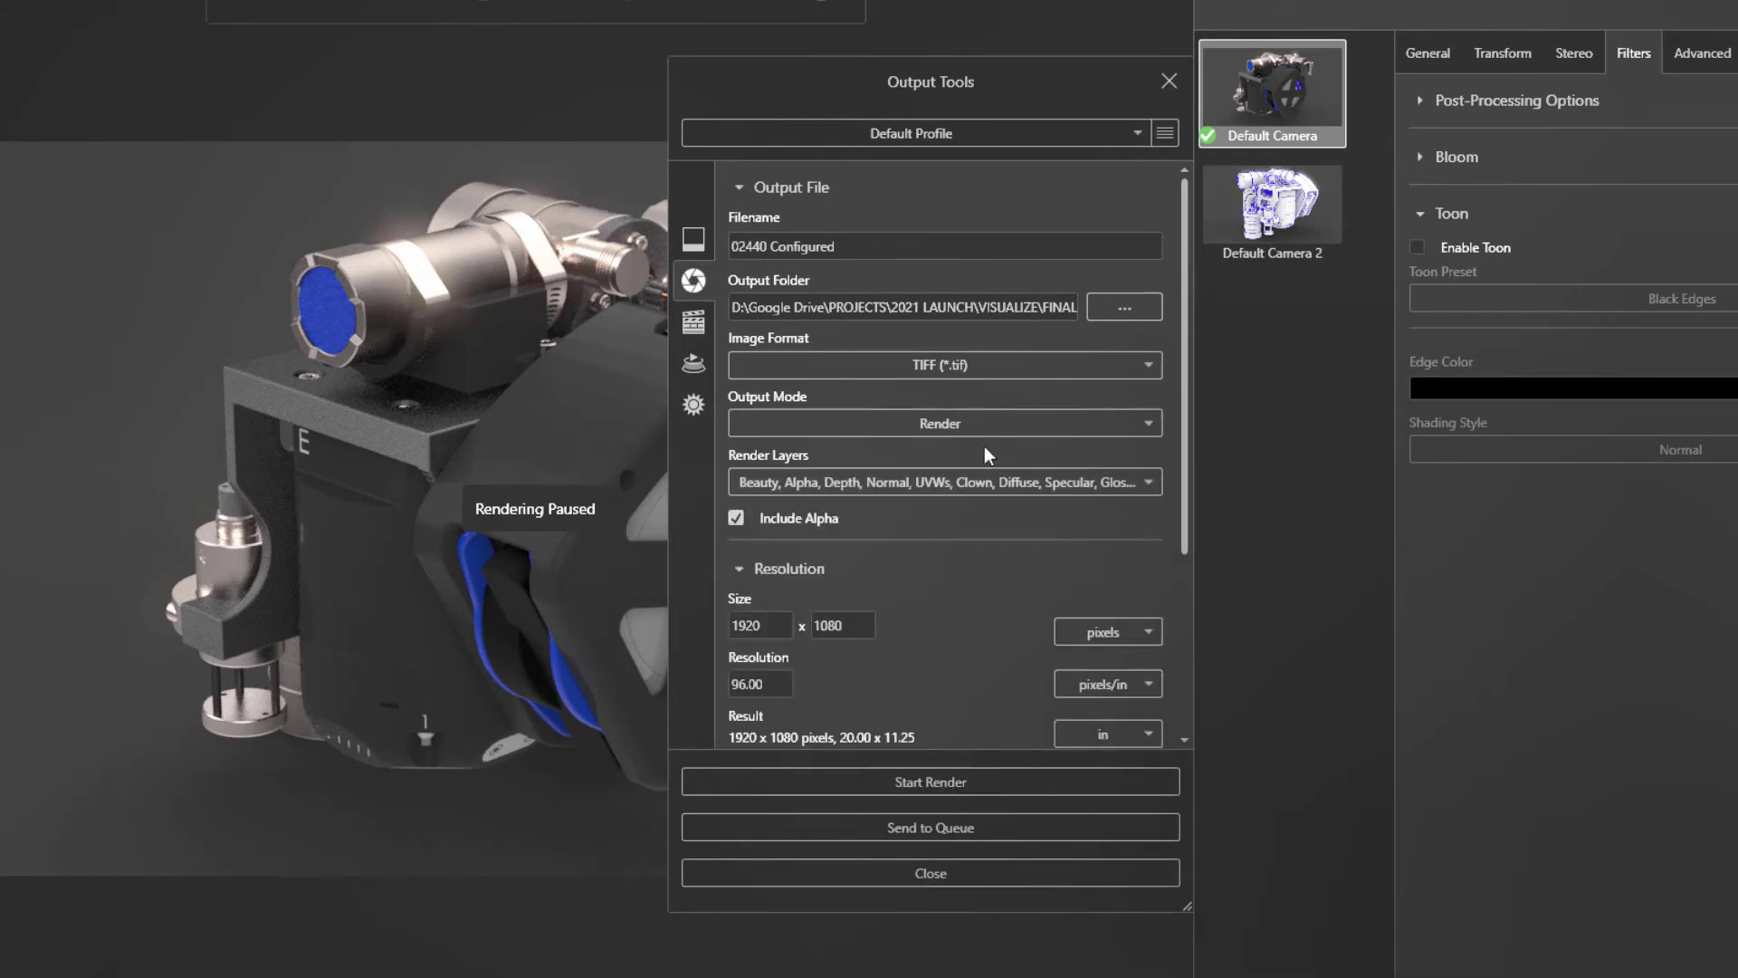
pyautogui.moveTo(1186, 383); pyautogui.dragTo(1145, 605)
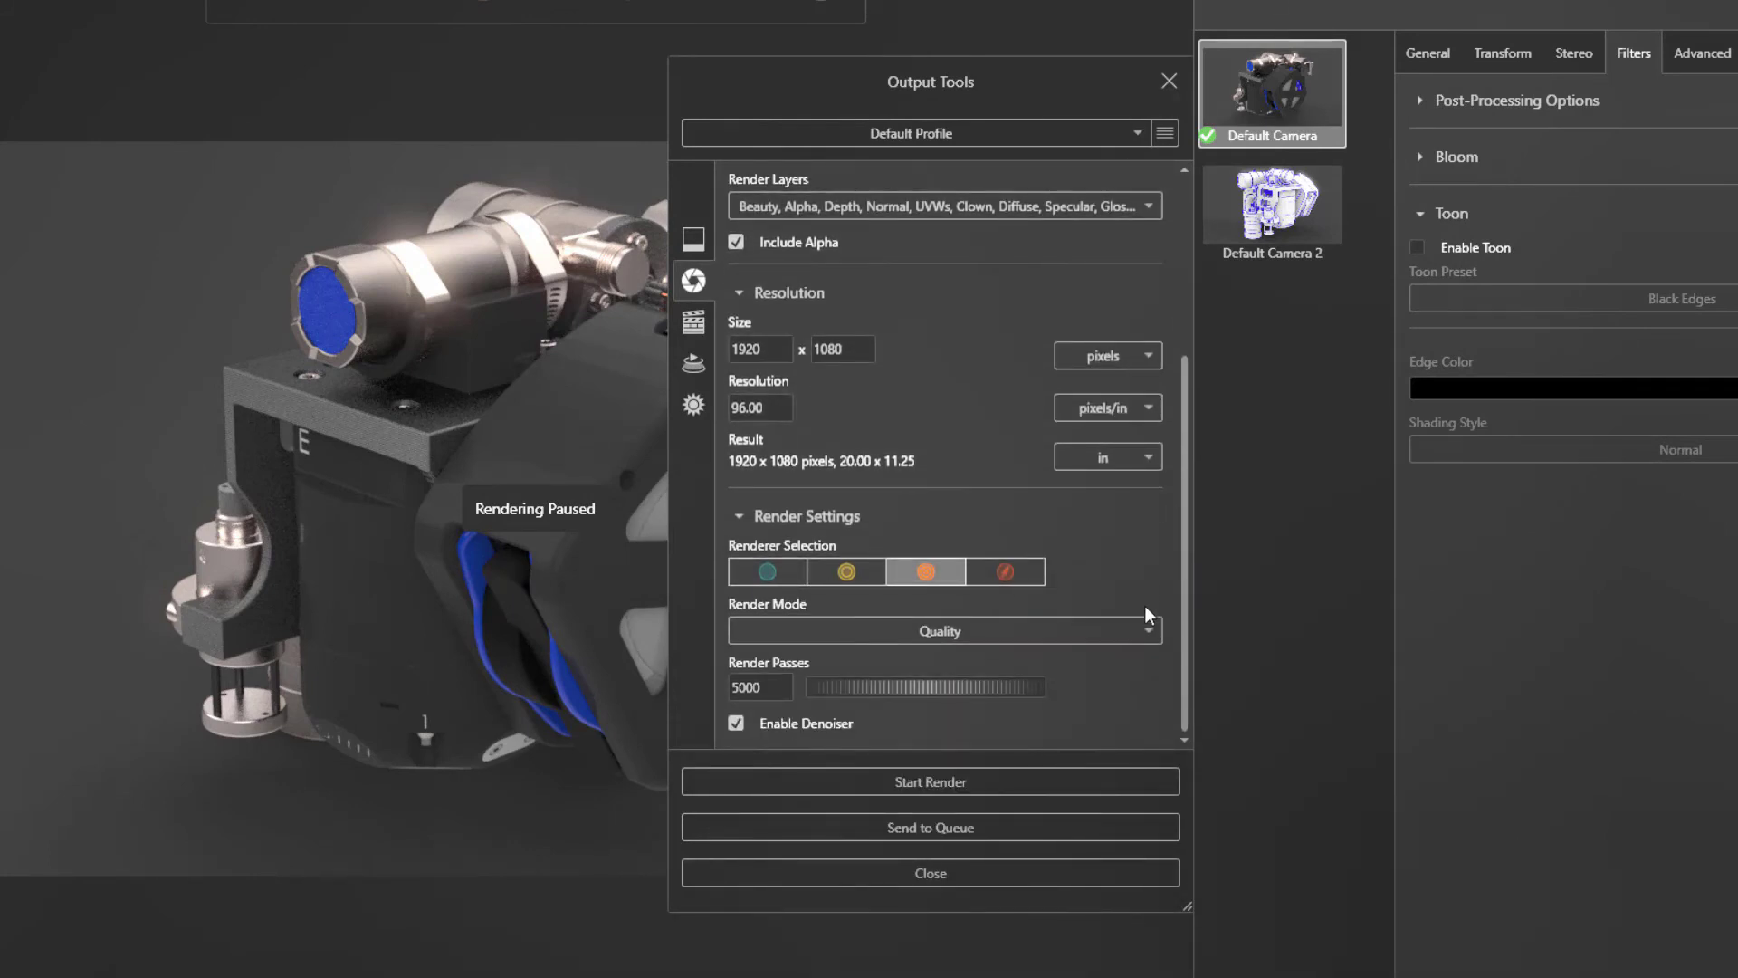
pyautogui.click(945, 780)
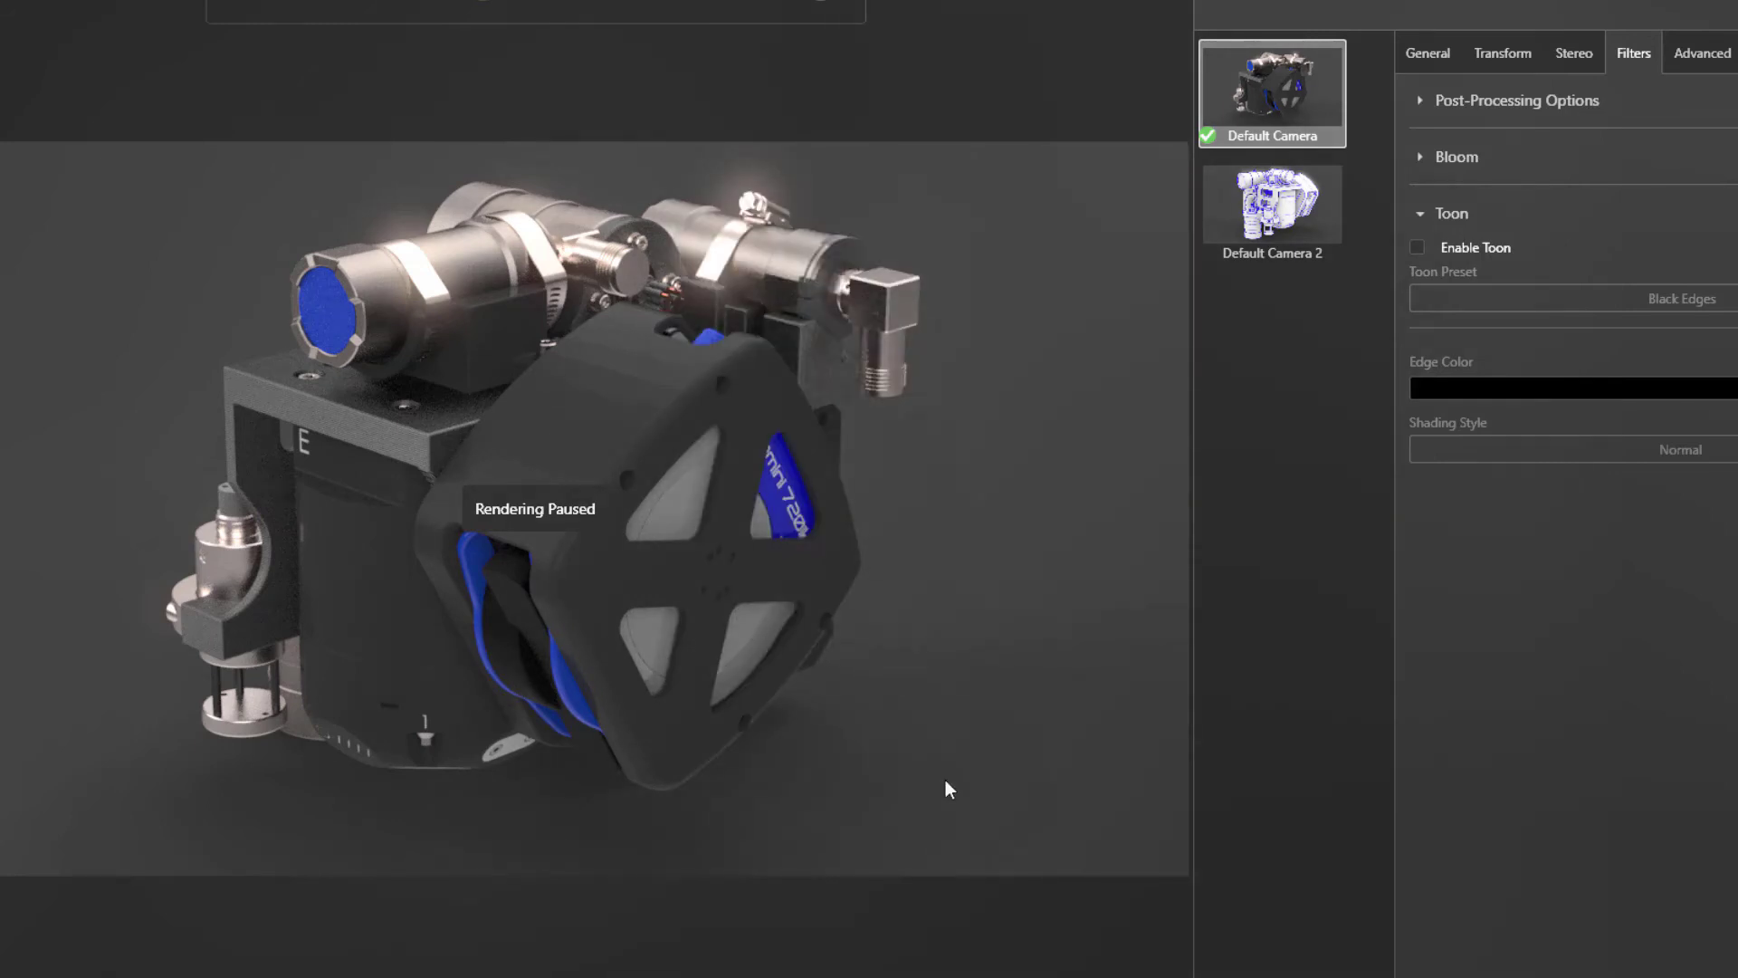